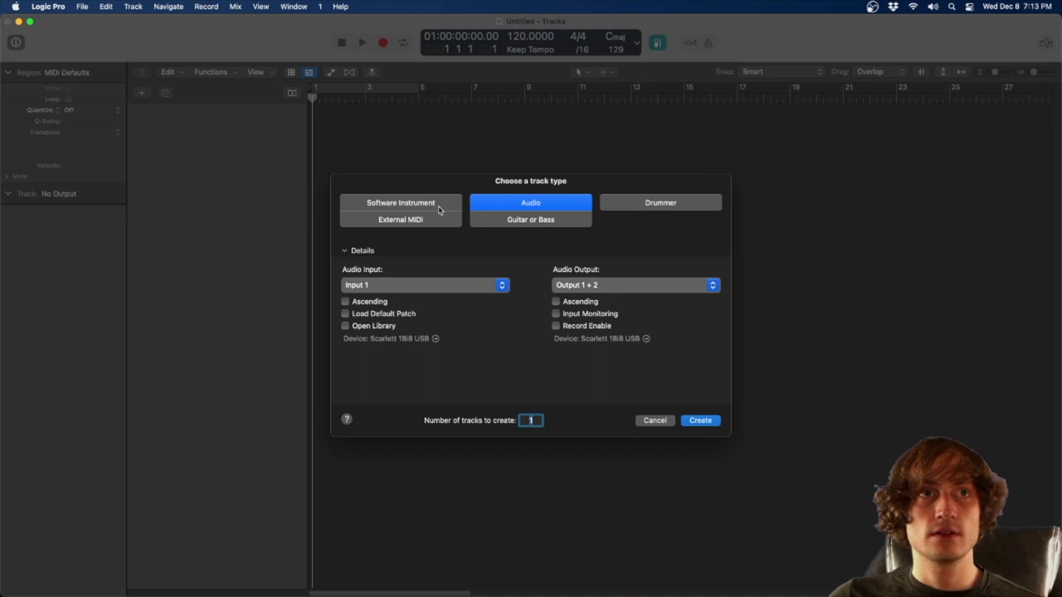
# - Create a software instrument track using an empty channel strip
pyautogui.click(421, 207)
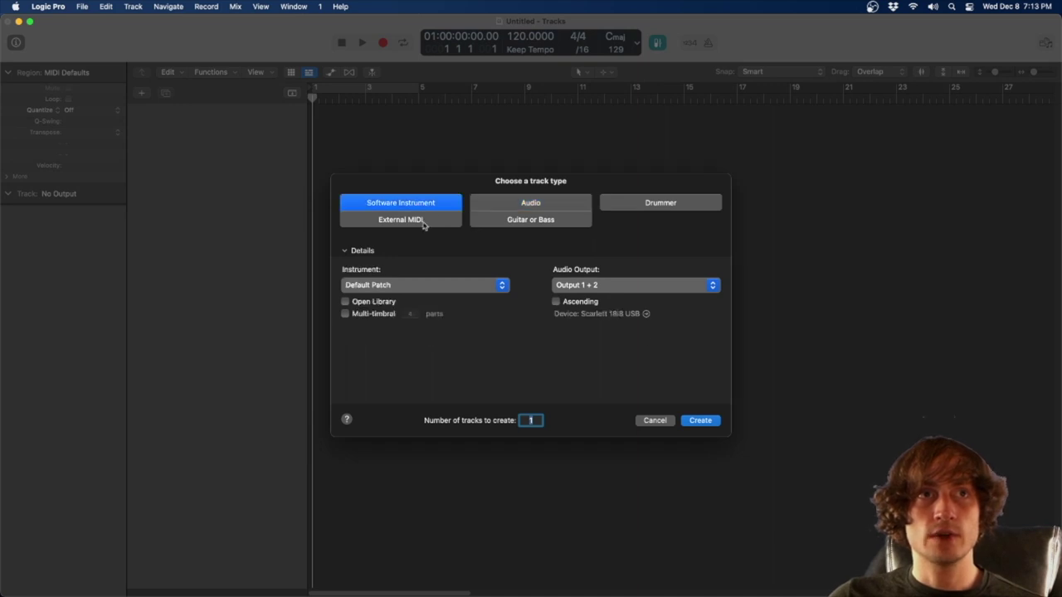
pyautogui.click(413, 286)
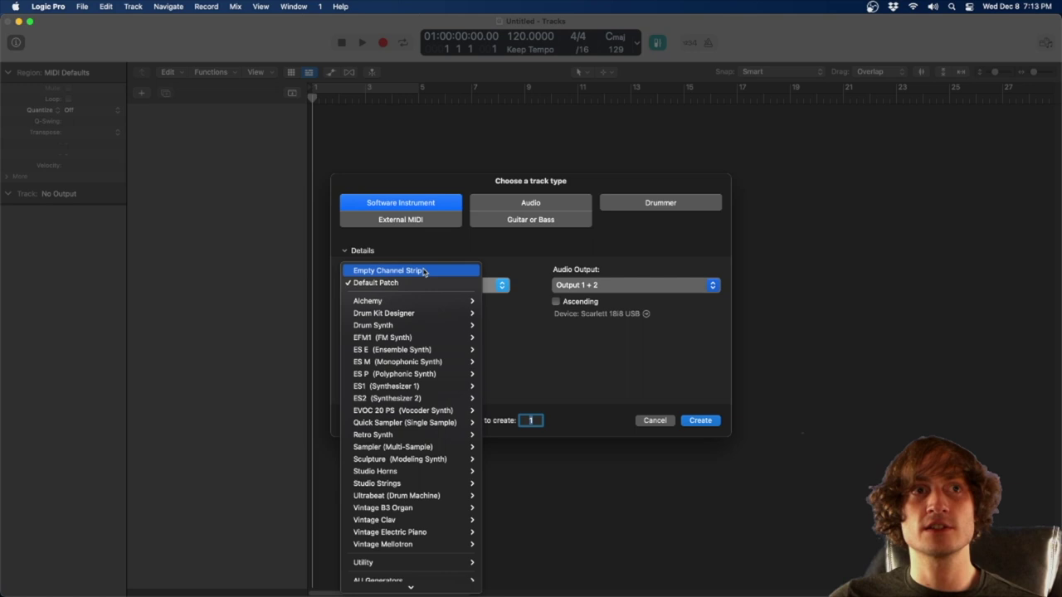
pyautogui.click(423, 270)
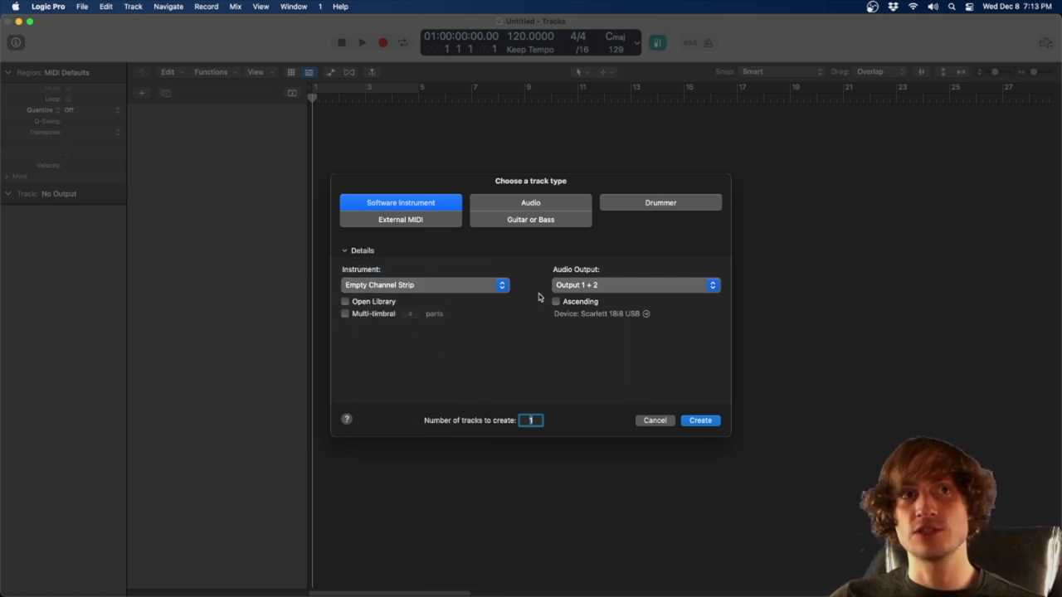
pyautogui.click(717, 421)
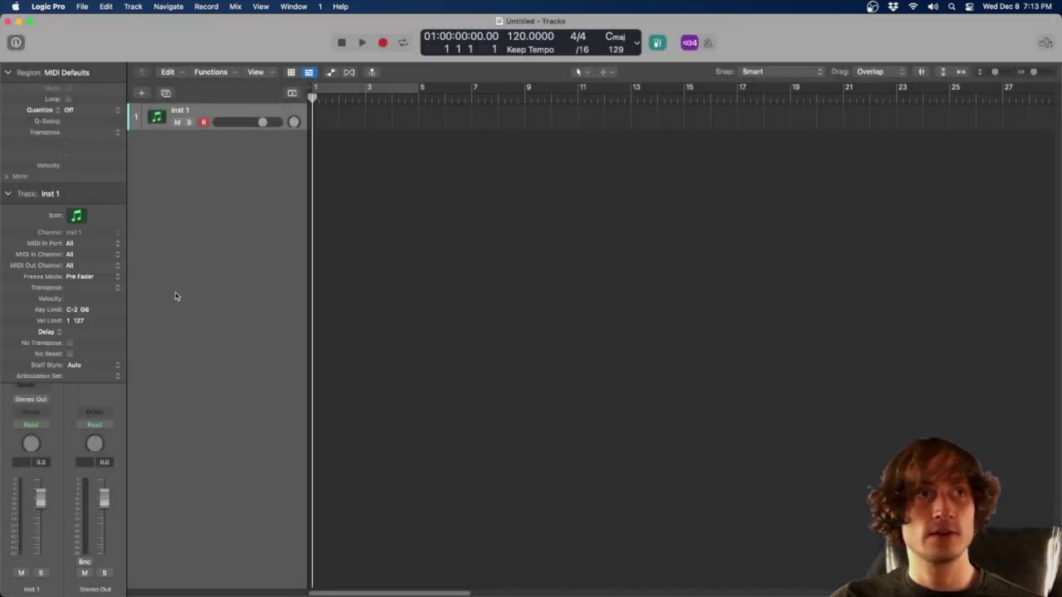
# - Hide the inspector and give the Inst 1 track a drum icon
pyautogui.click(17, 43)
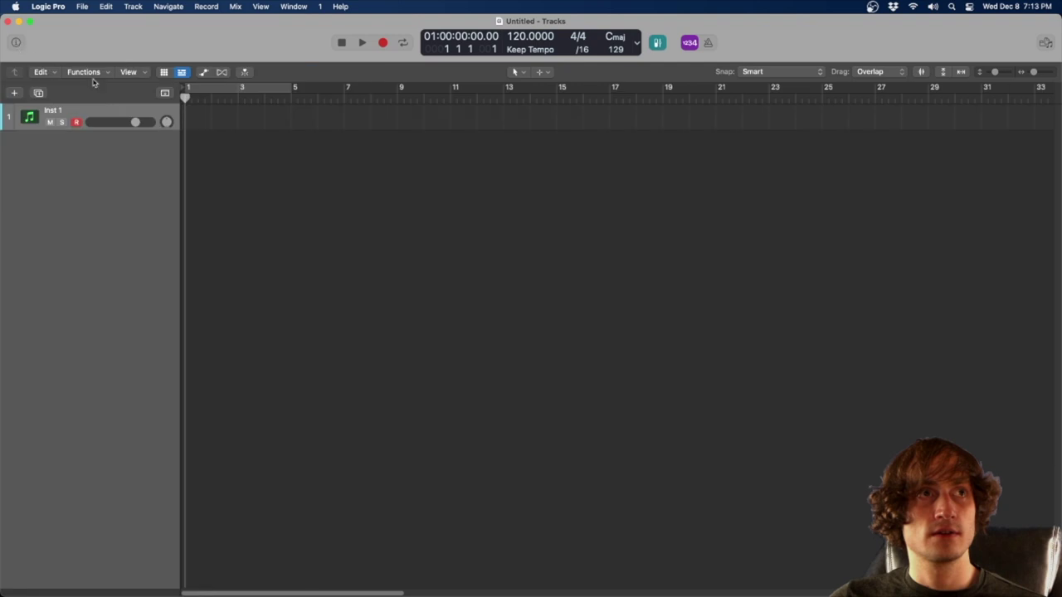
pyautogui.click(27, 122)
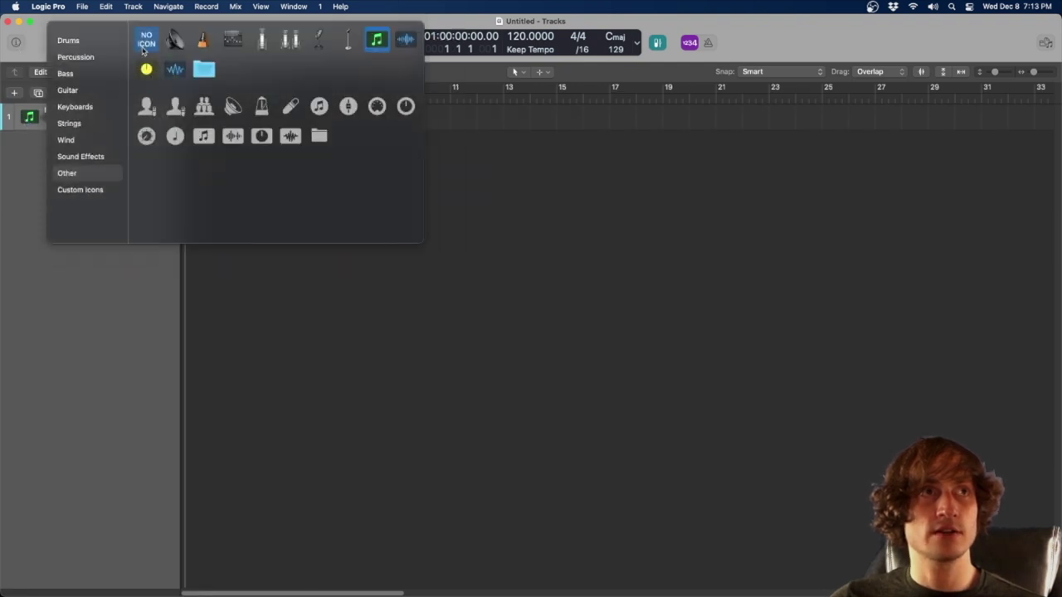
pyautogui.click(70, 43)
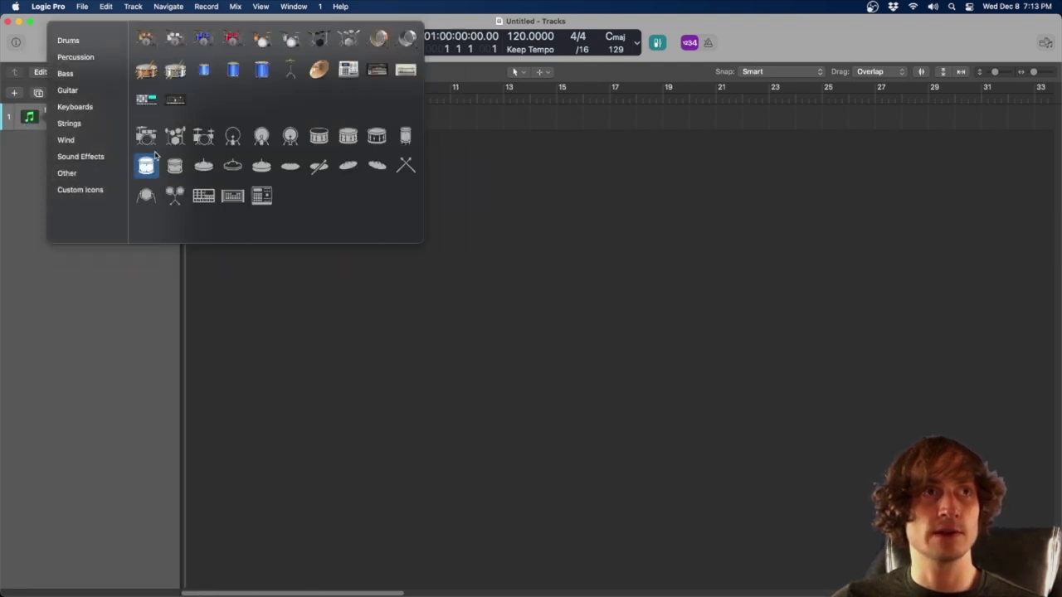
pyautogui.click(146, 136)
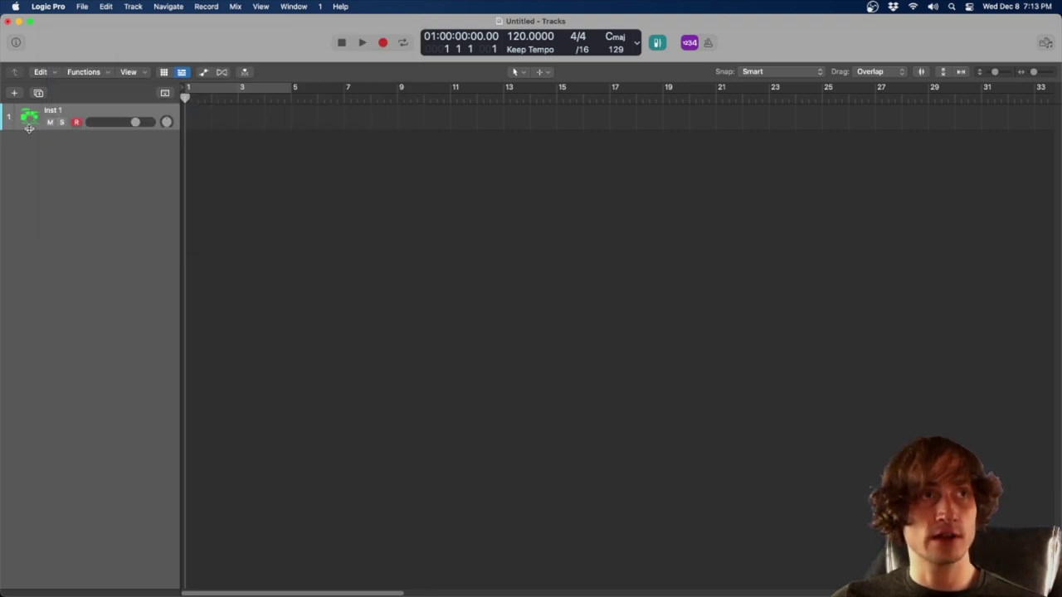
# - In the Mixer, colour the Inst 1 channel strip dark red
pyautogui.press('x')
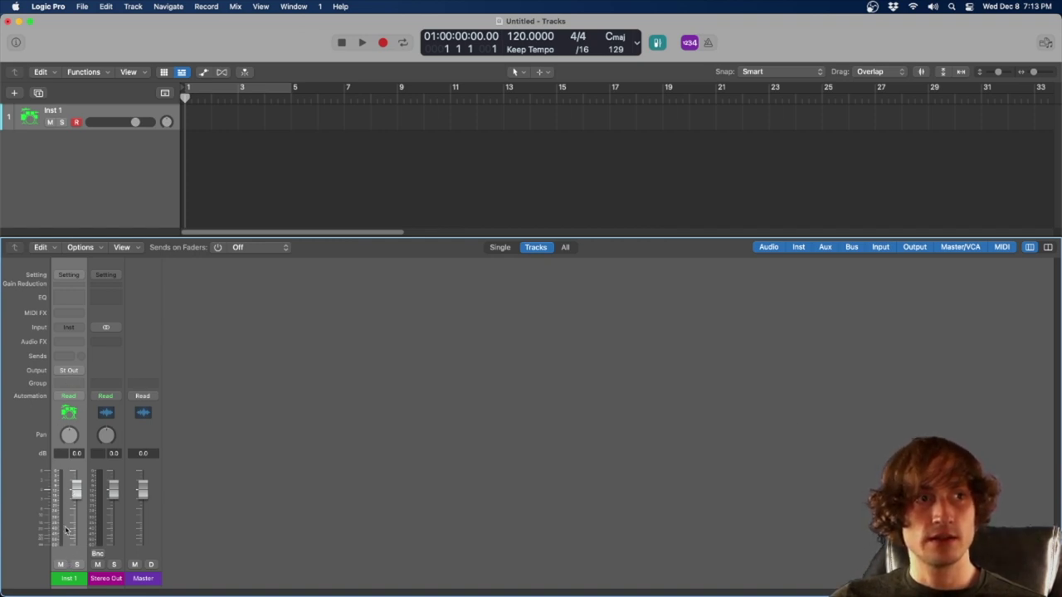
pyautogui.rightClick(66, 549)
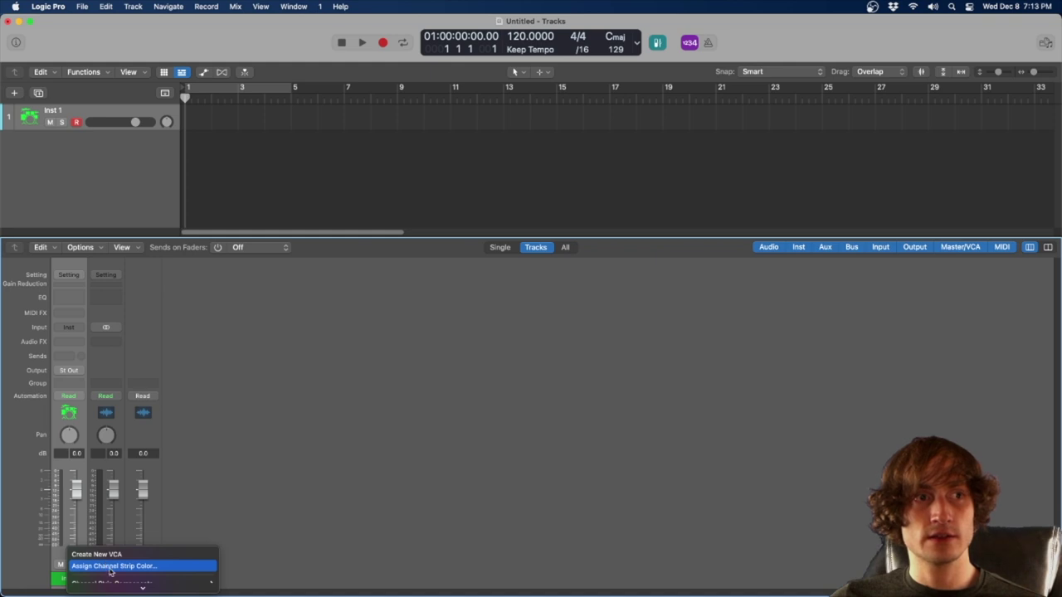
pyautogui.click(110, 566)
pyautogui.click(450, 262)
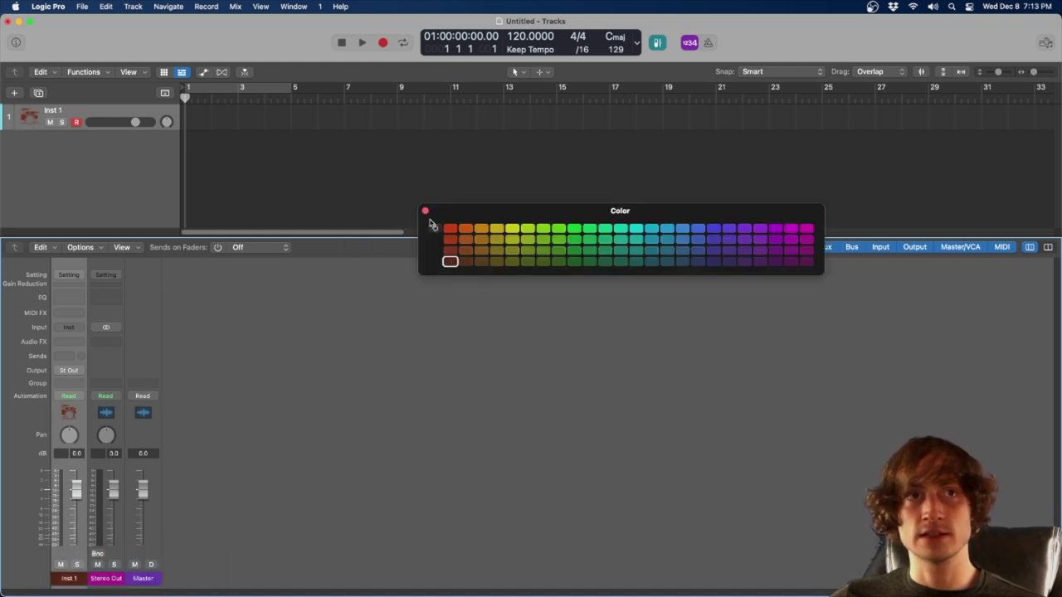
pyautogui.click(425, 211)
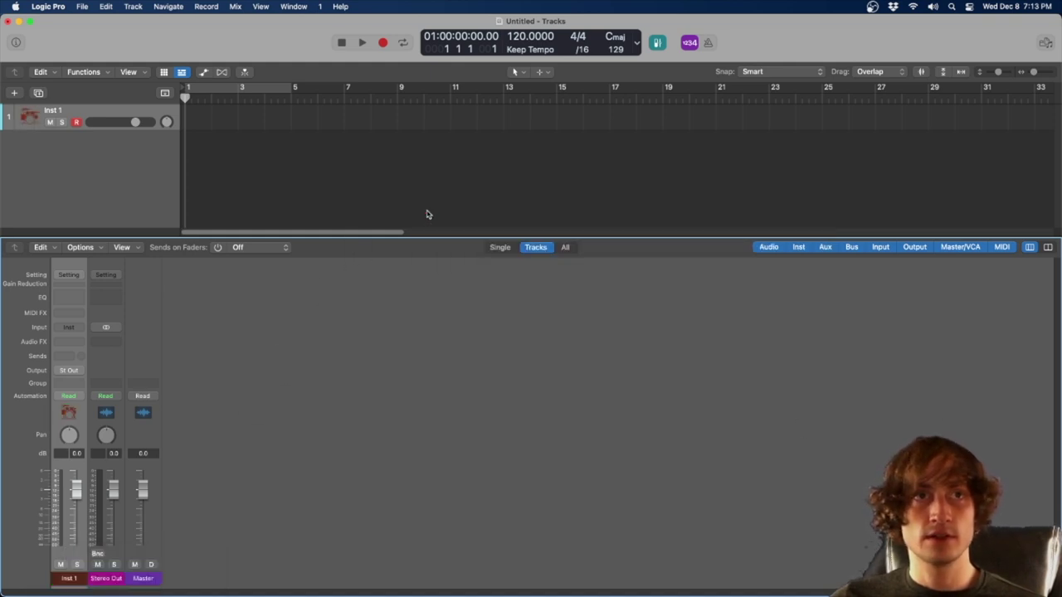
# - Load Kontakt Multi-Output (16xStereo) into Inst 1's instrument slot
pyautogui.click(73, 329)
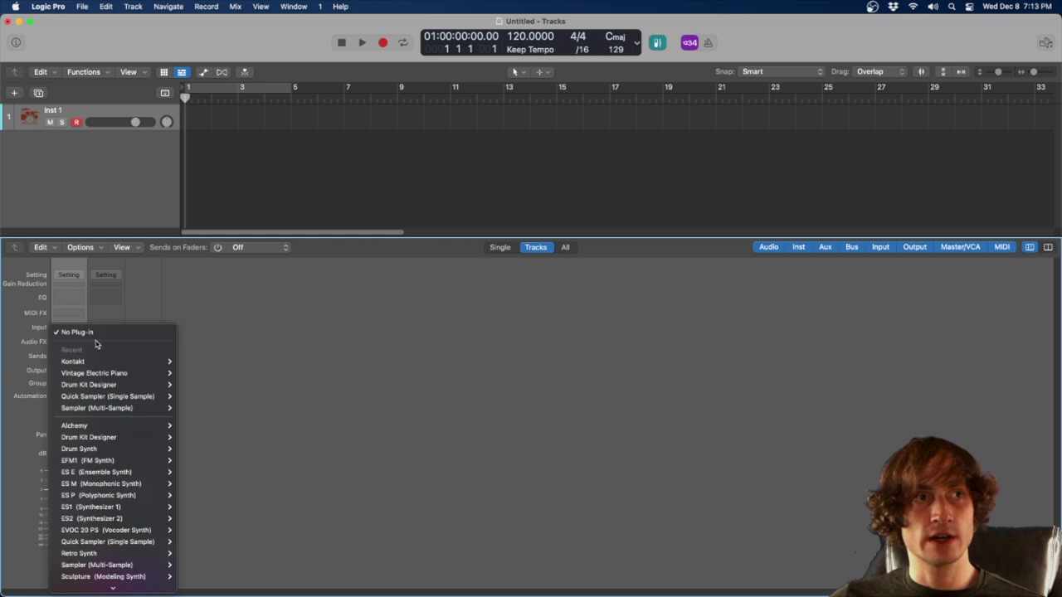
pyautogui.moveTo(105, 362)
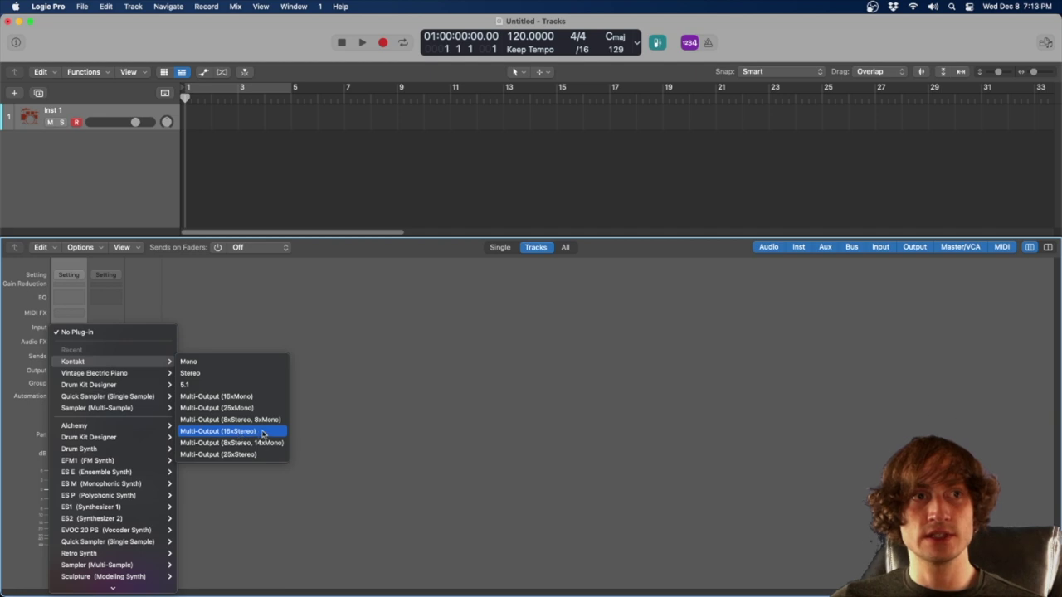
pyautogui.click(262, 433)
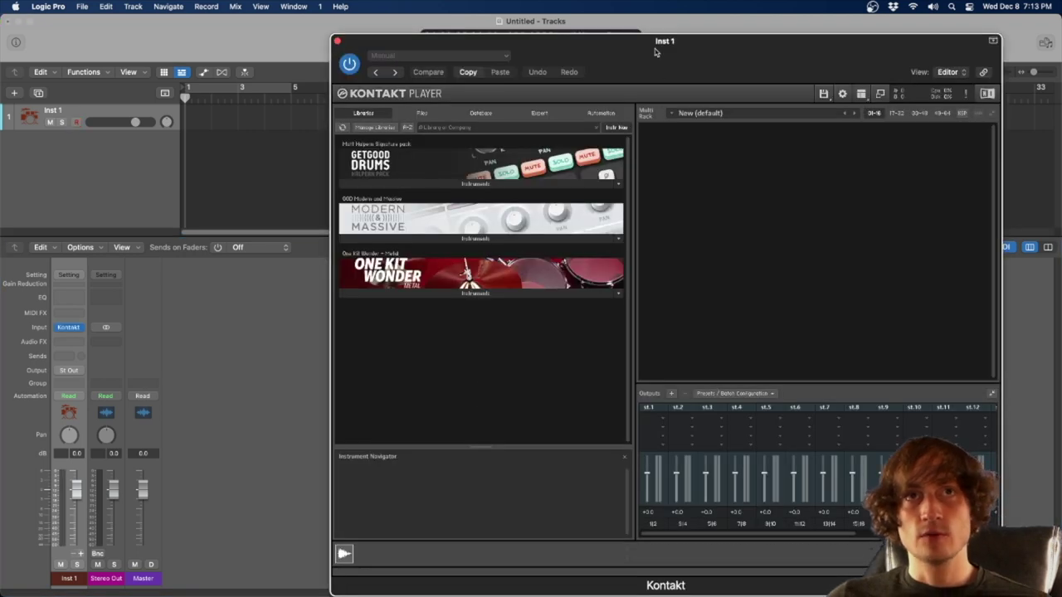
# - Add 16 stereo Kontakt outputs starting at st.1 [1], replacing existing channels, saved as default
pyautogui.moveTo(693, 48); pyautogui.dragTo(663, 45)
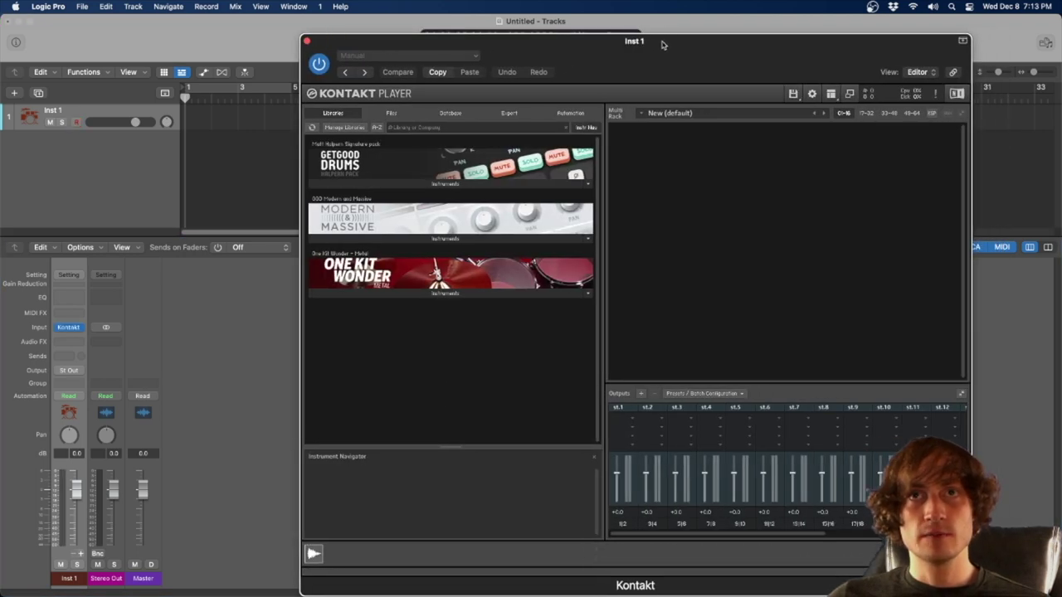
pyautogui.click(963, 41)
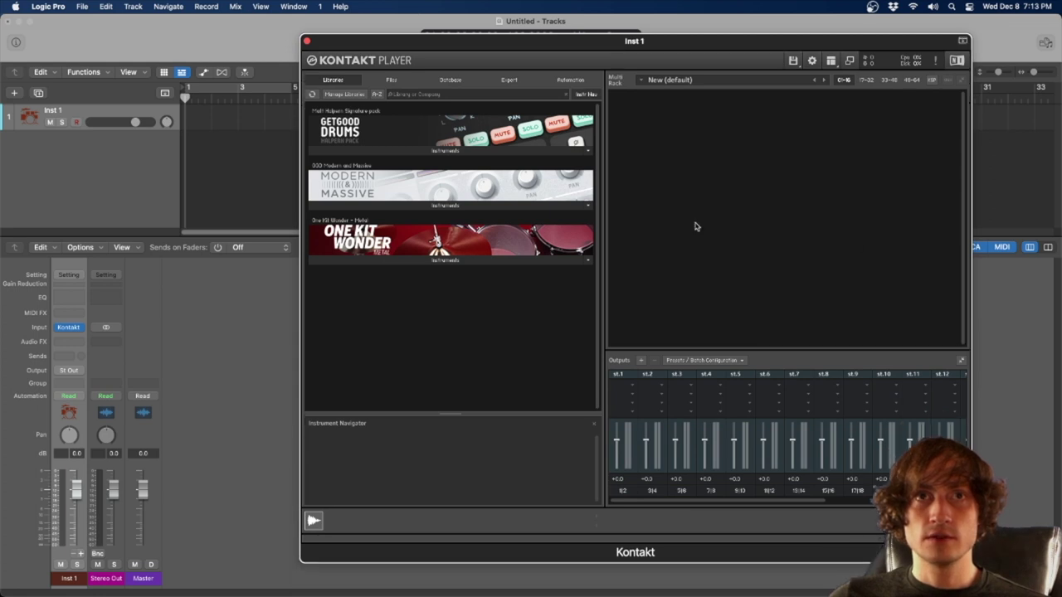
pyautogui.click(641, 361)
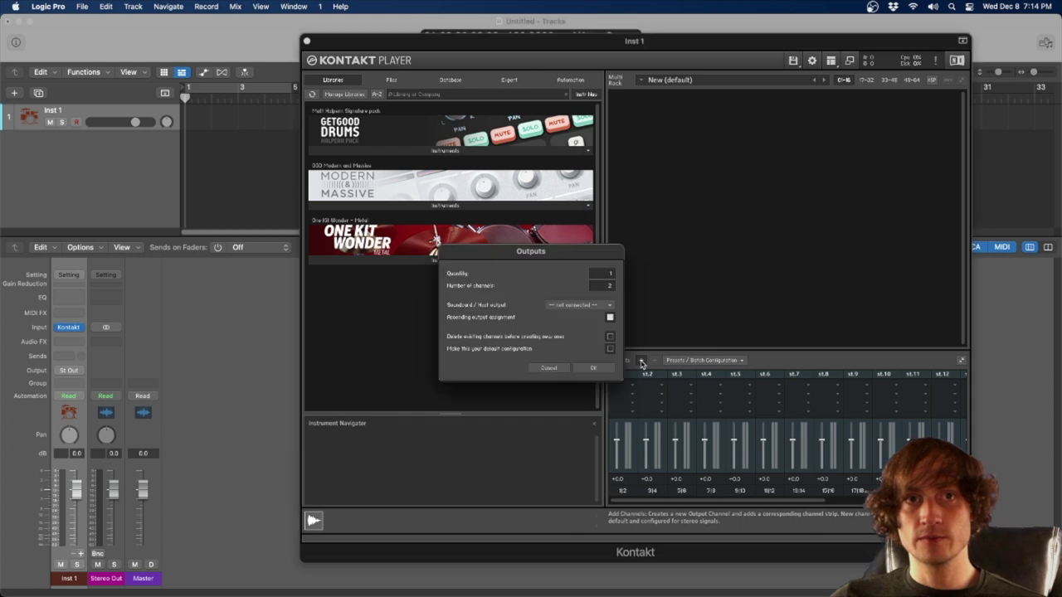
pyautogui.click(609, 306)
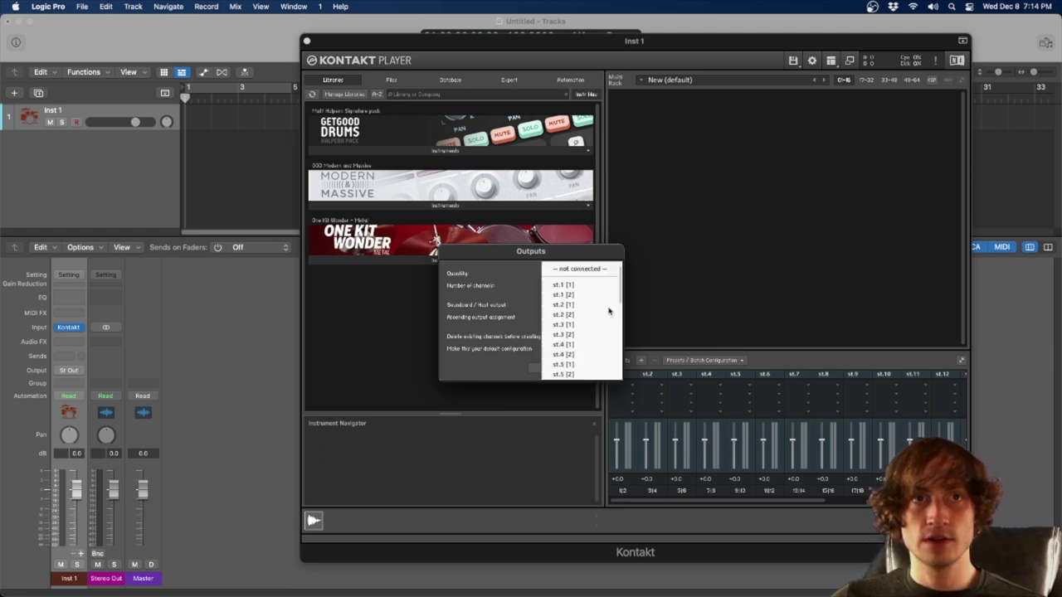
pyautogui.click(564, 286)
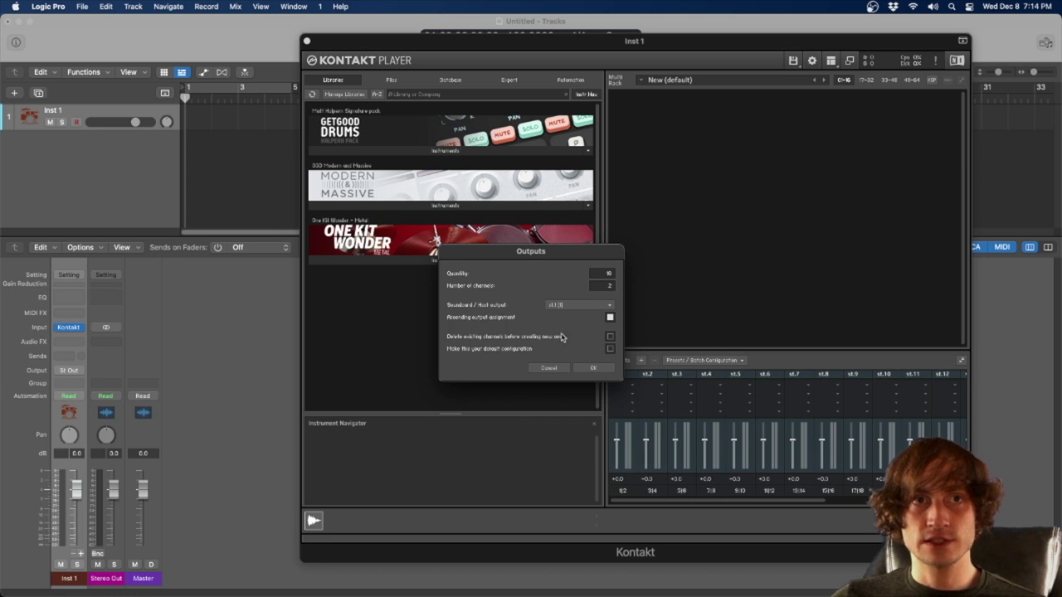
pyautogui.click(610, 336)
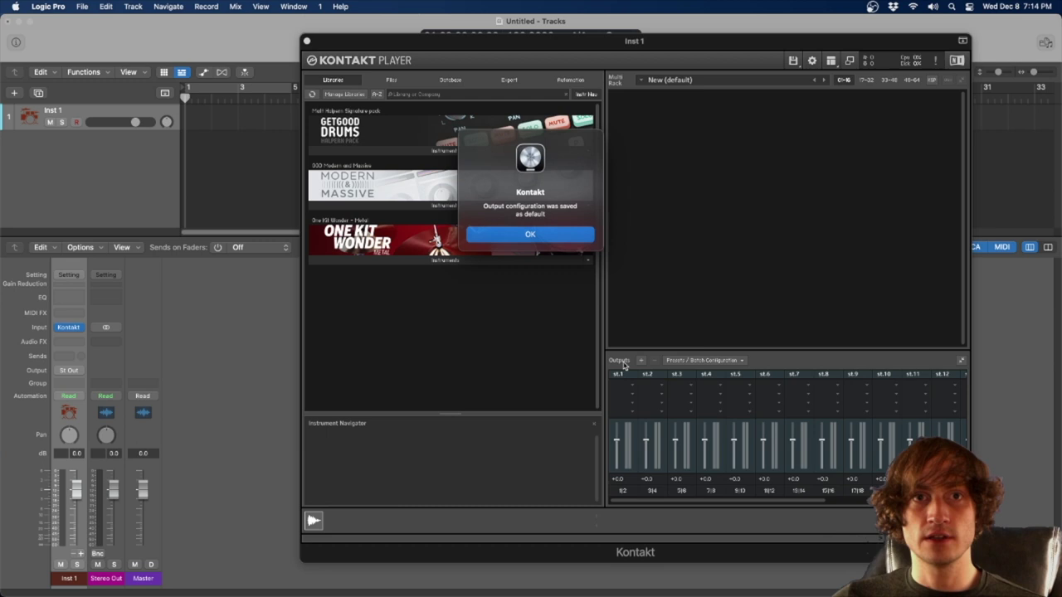
pyautogui.click(578, 236)
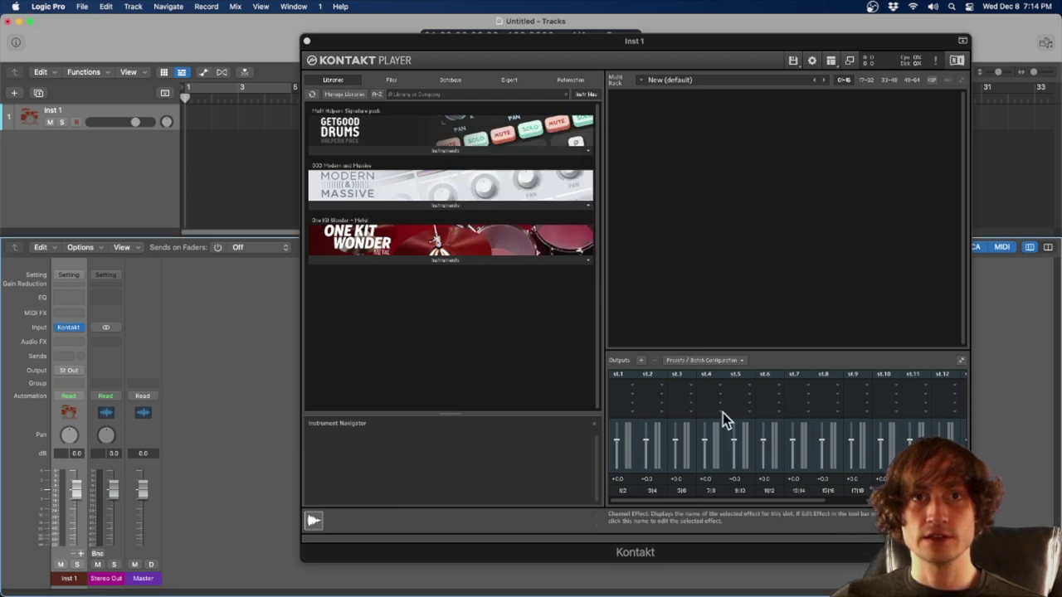
# - Name the first Kontakt outputs K sum, K sub, Sn T, Sn B and T1
pyautogui.doubleClick(628, 376)
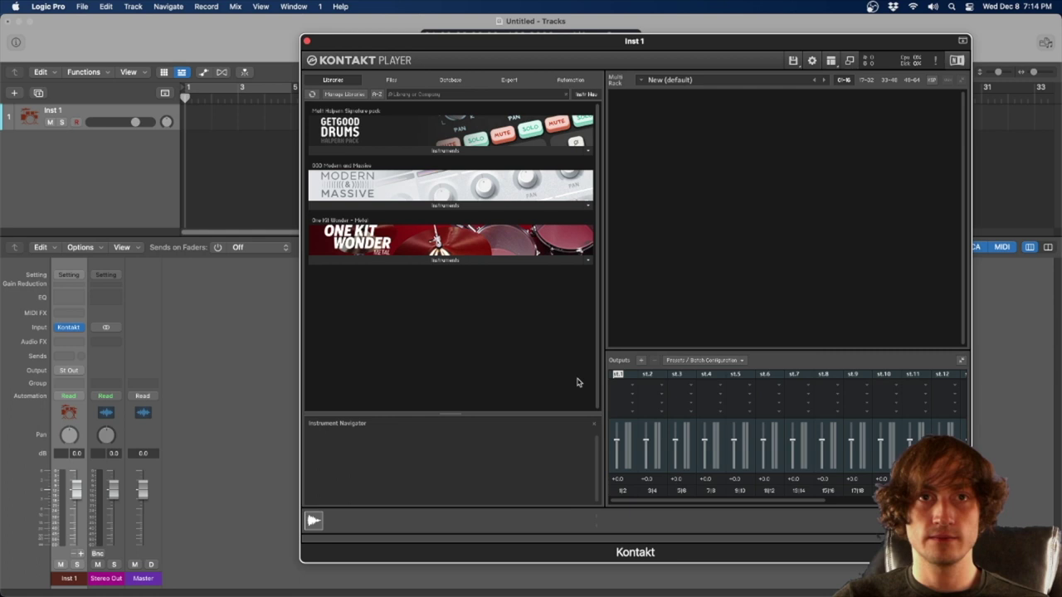
pyautogui.write('m')
pyautogui.press('Tab')
pyautogui.write('K sub')
pyautogui.press('Tab')
pyautogui.write('Sn T')
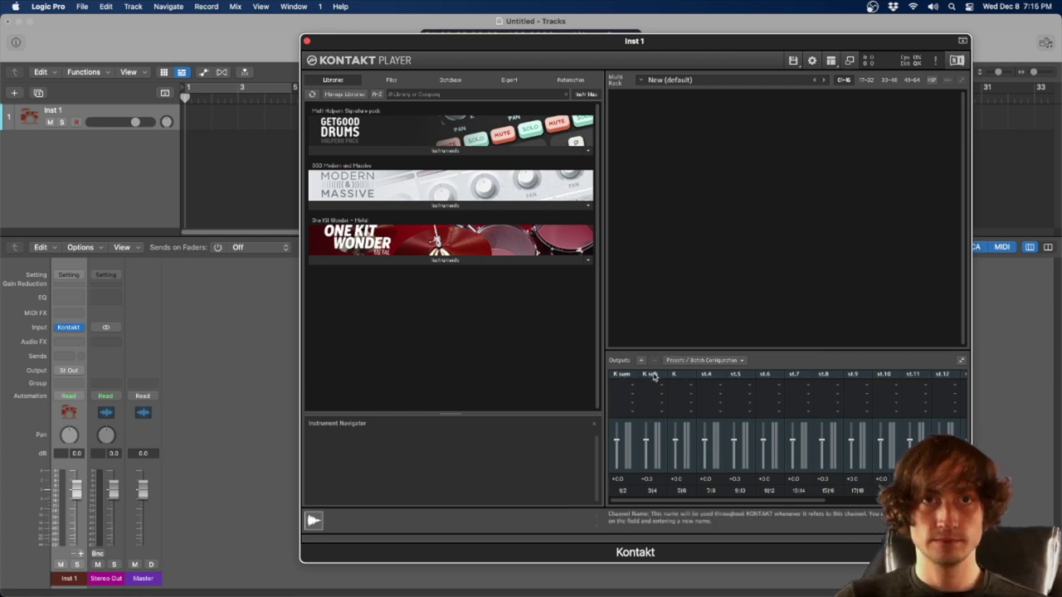
pyautogui.press('Tab')
pyautogui.write('Sn B')
pyautogui.press('Tab')
pyautogui.write('T1')
# - Name the next outputs T2, T3, Hat, Ride, OH L, OH R and RMON
pyautogui.press('Tab')
pyautogui.write('T2')
pyautogui.press('Tab')
pyautogui.write('T3\tHat\tRide')
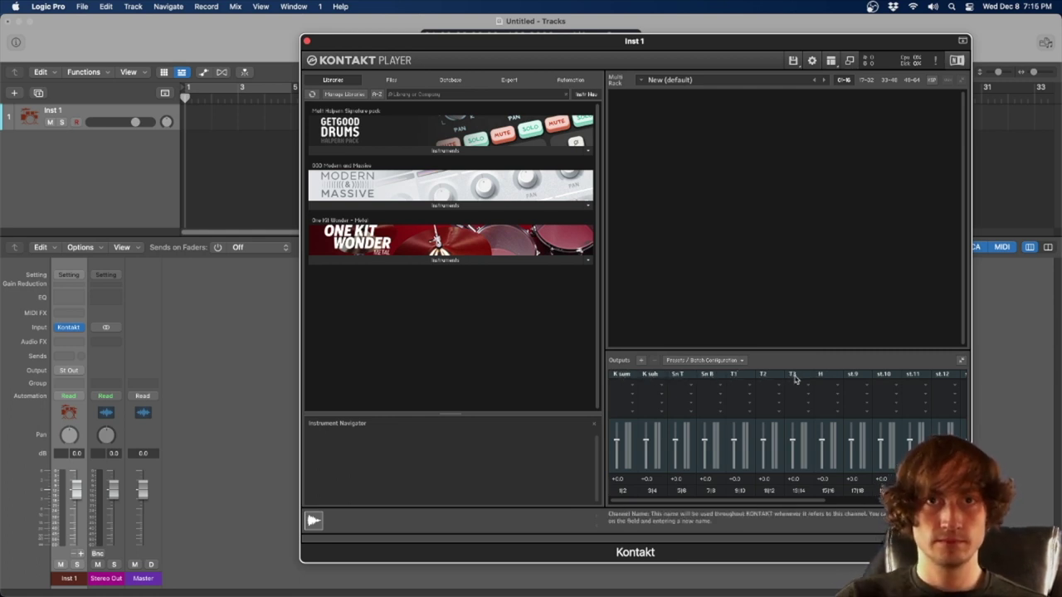
pyautogui.press('Tab')
pyautogui.write('OH L')
pyautogui.press('Tab')
pyautogui.write('OH R')
pyautogui.press('Tab')
pyautogui.write('RMO')
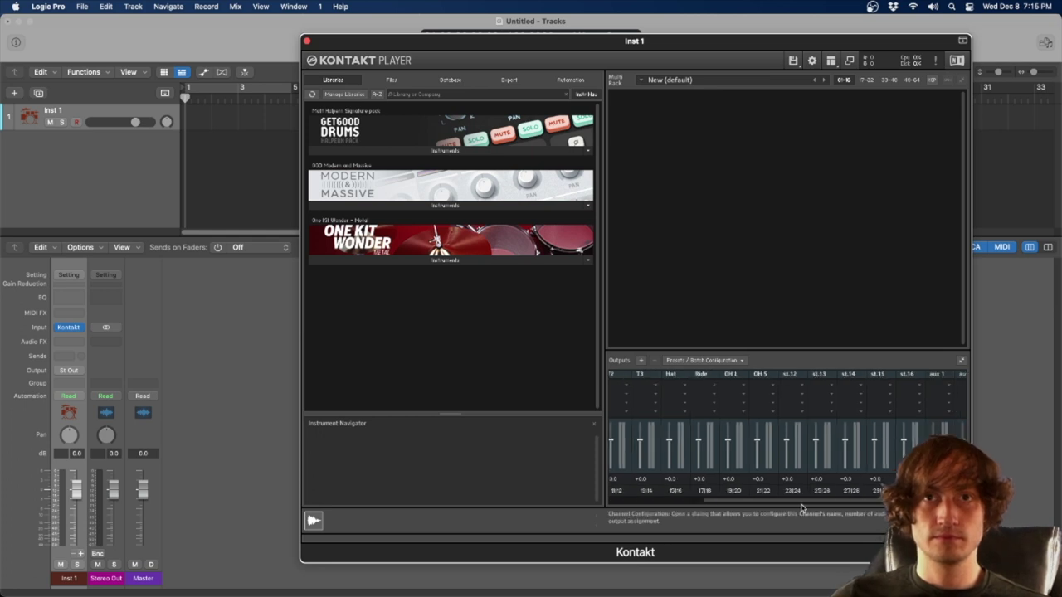
pyautogui.write('N')
pyautogui.hscroll(-5, 730, 382)
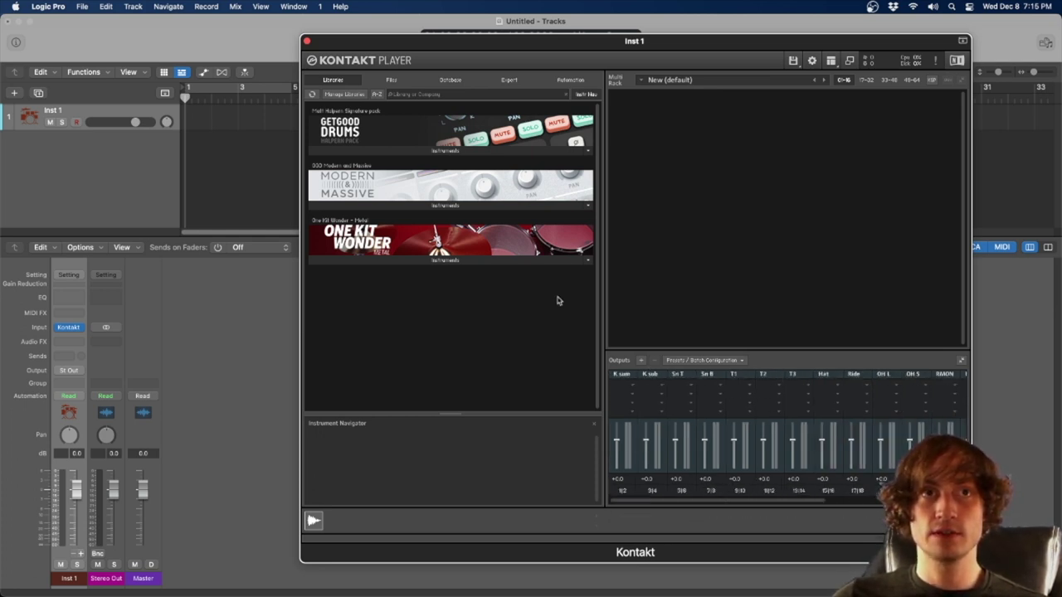
# - Load GGD Modern & Massive Drums into the Kontakt rack and audition the kick
pyautogui.click(533, 205)
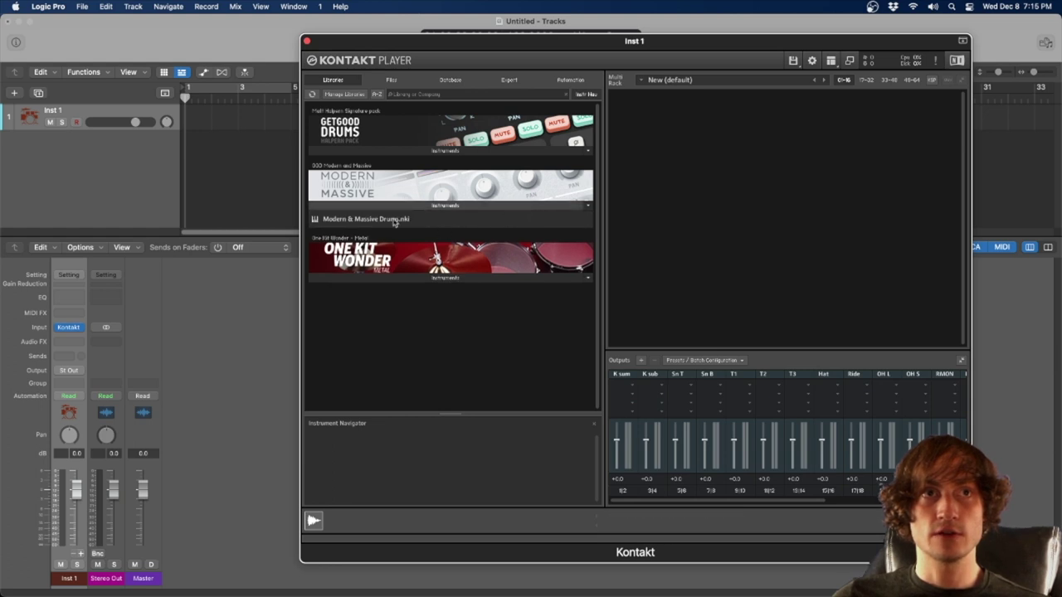
pyautogui.moveTo(394, 221); pyautogui.dragTo(661, 218)
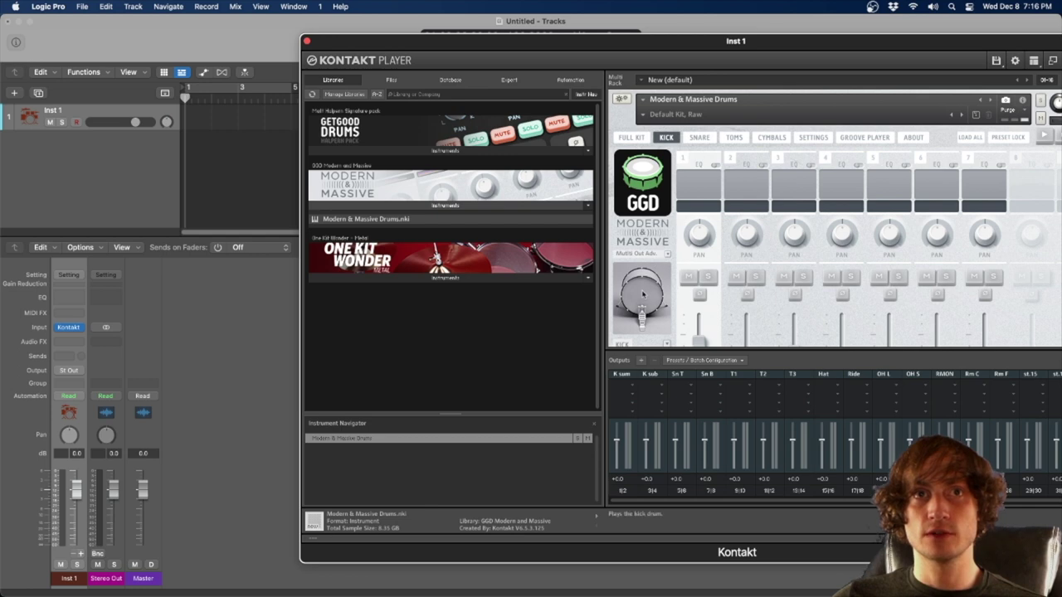
pyautogui.click(644, 292)
# - Route the kick sum and kick sub mics to the K sum and K sub outputs
pyautogui.scroll(-1, 665, 274)
pyautogui.scroll(-2, 665, 273)
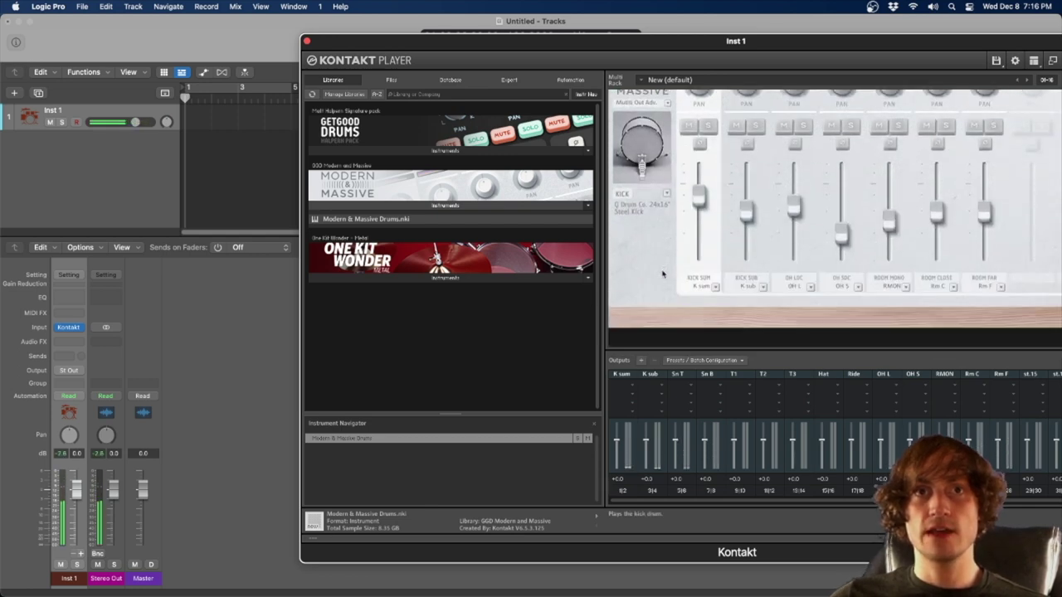
pyautogui.click(716, 287)
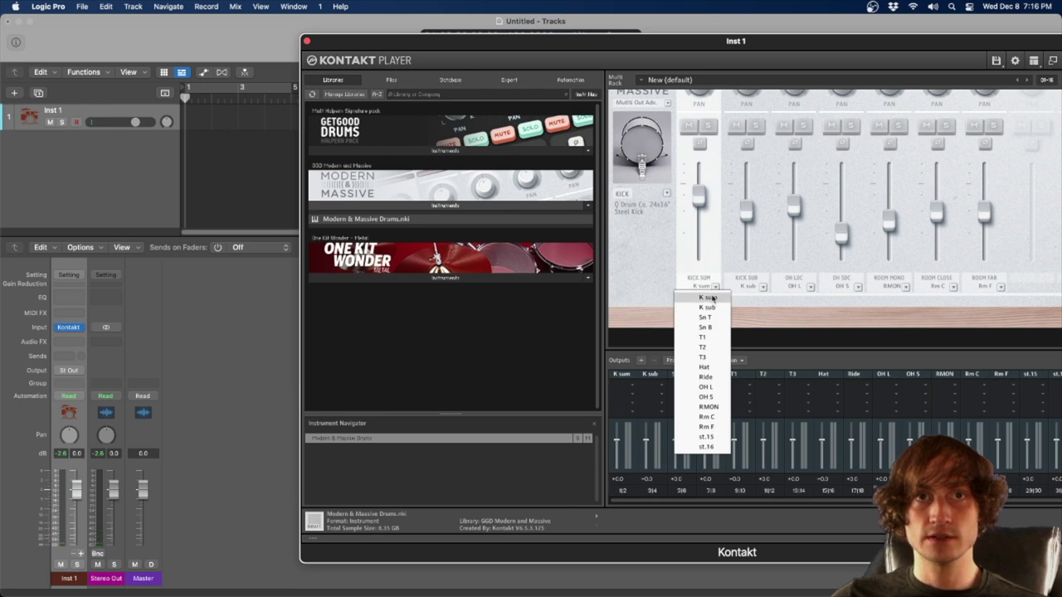
pyautogui.click(712, 297)
pyautogui.click(762, 286)
pyautogui.click(753, 310)
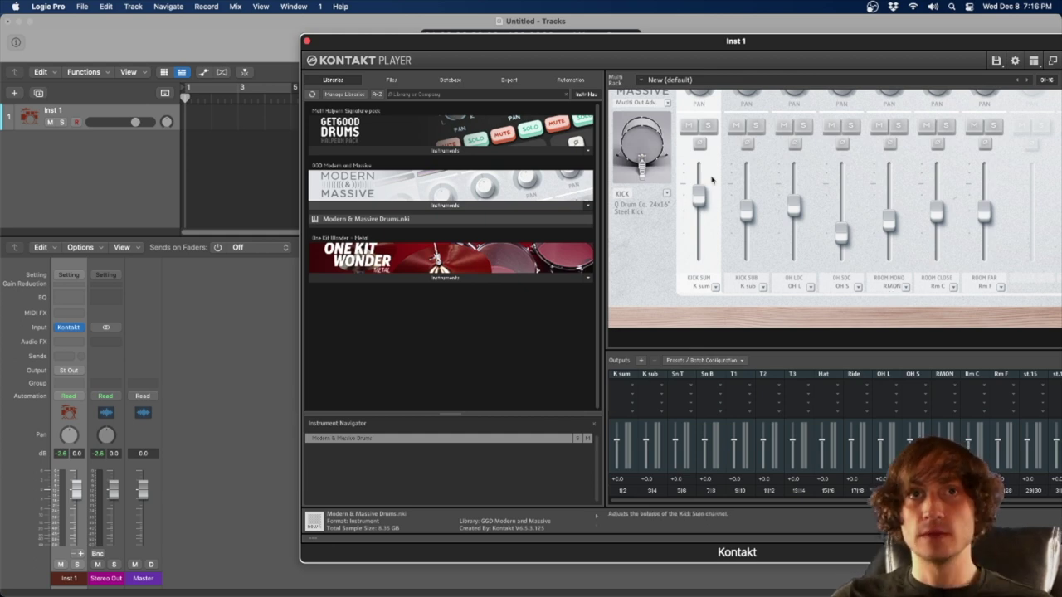
# - On the snare's mixer channels, check the snare bottom output and leave Sn B unchanged
pyautogui.scroll(5, 711, 179)
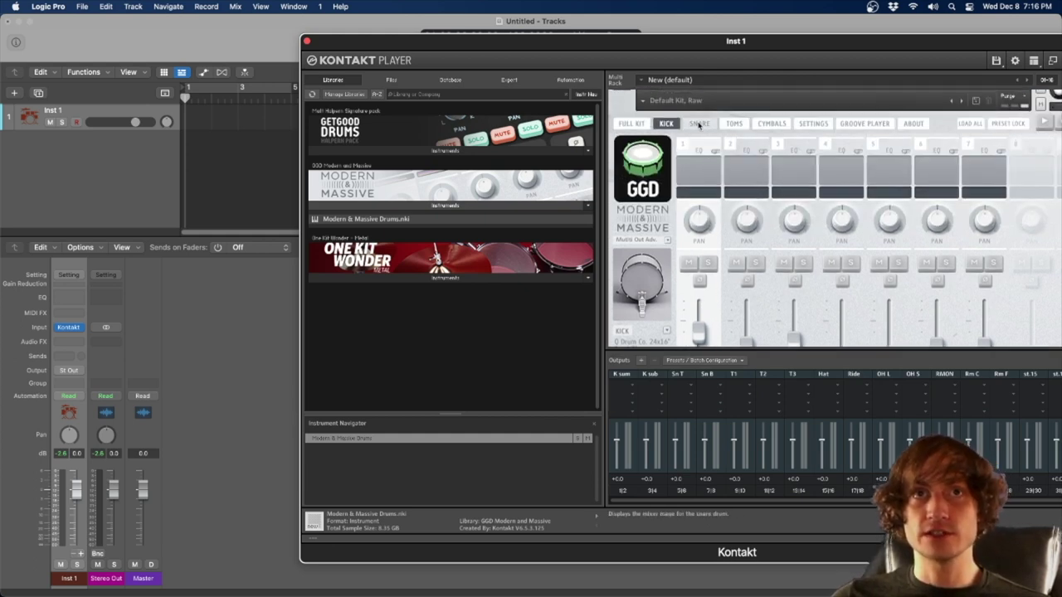
pyautogui.click(699, 124)
pyautogui.scroll(-5, 730, 207)
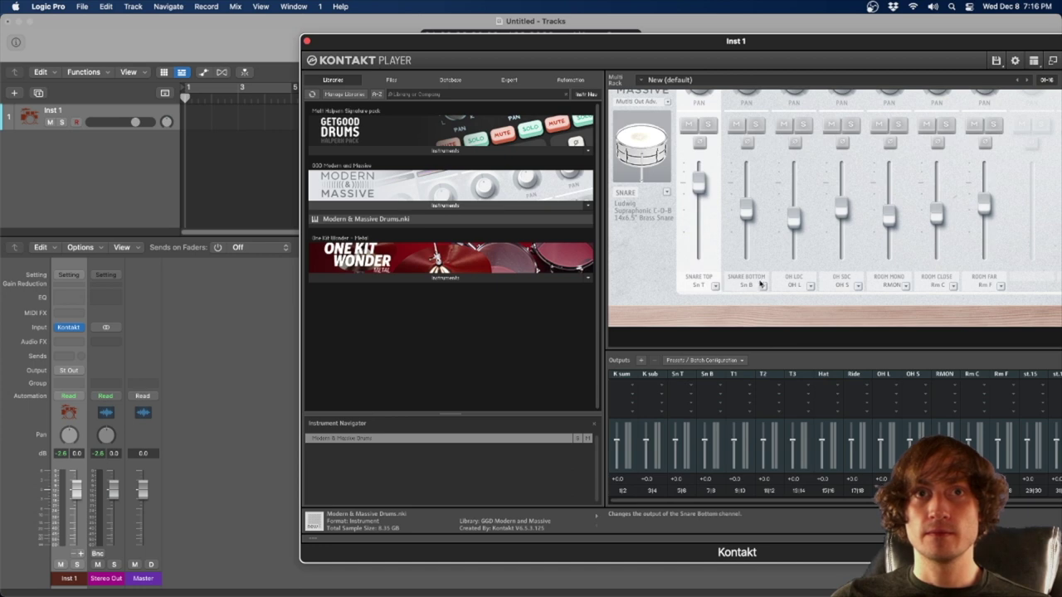
pyautogui.click(761, 284)
pyautogui.click(673, 241)
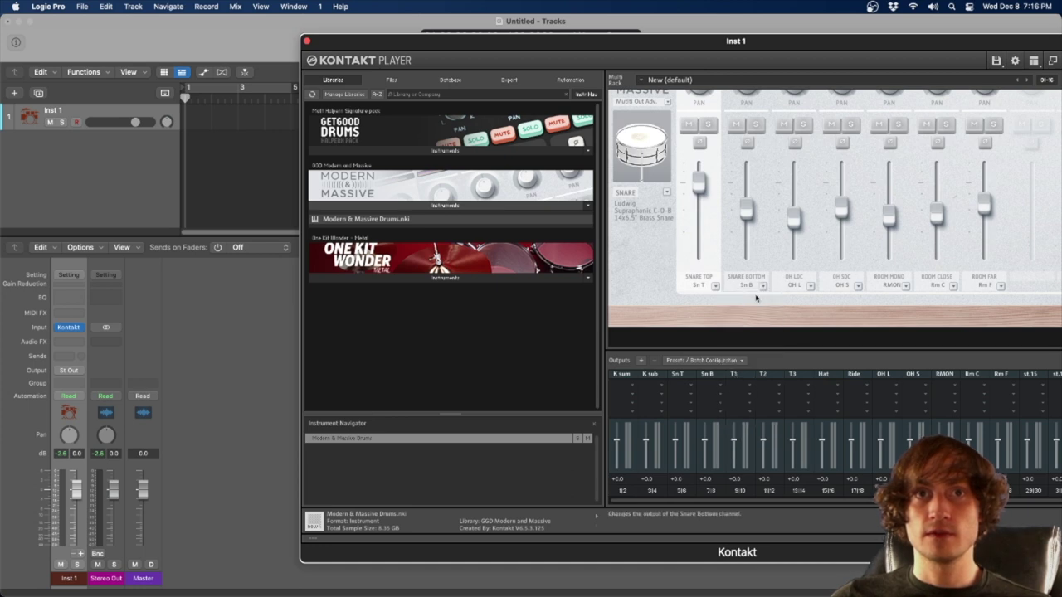
pyautogui.scroll(5, 707, 290)
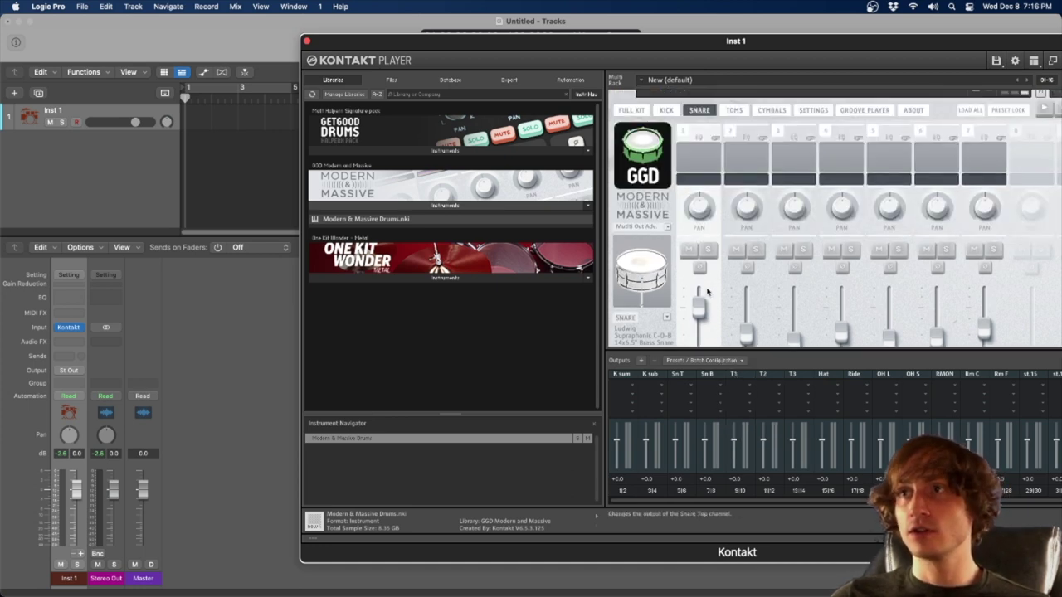
pyautogui.scroll(1, 707, 290)
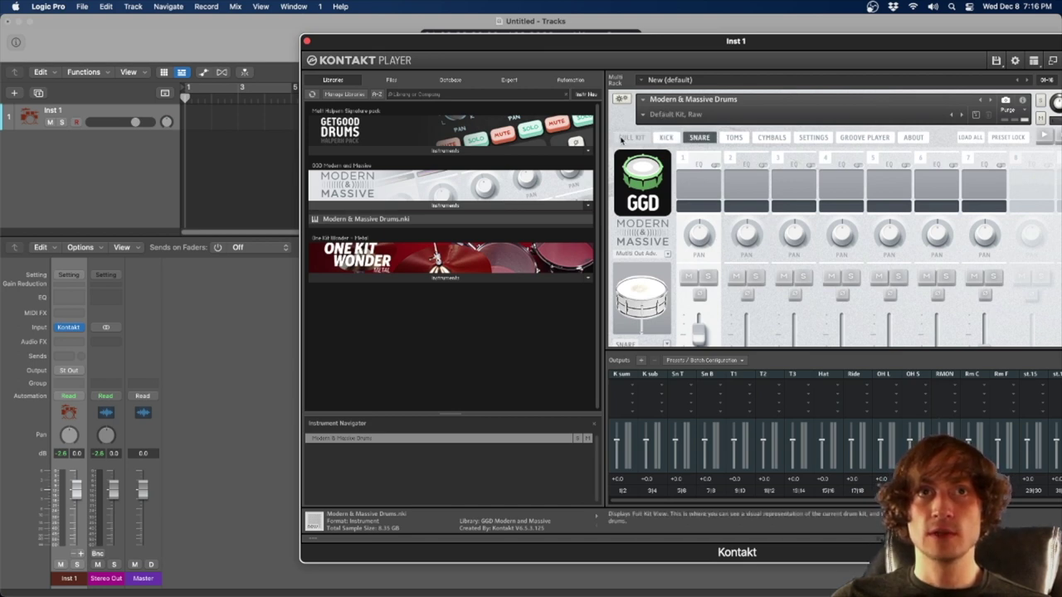
# - Return to the full kit picture, shift the Kontakt window left and audition the snare
pyautogui.click(628, 137)
pyautogui.scroll(-3, 674, 218)
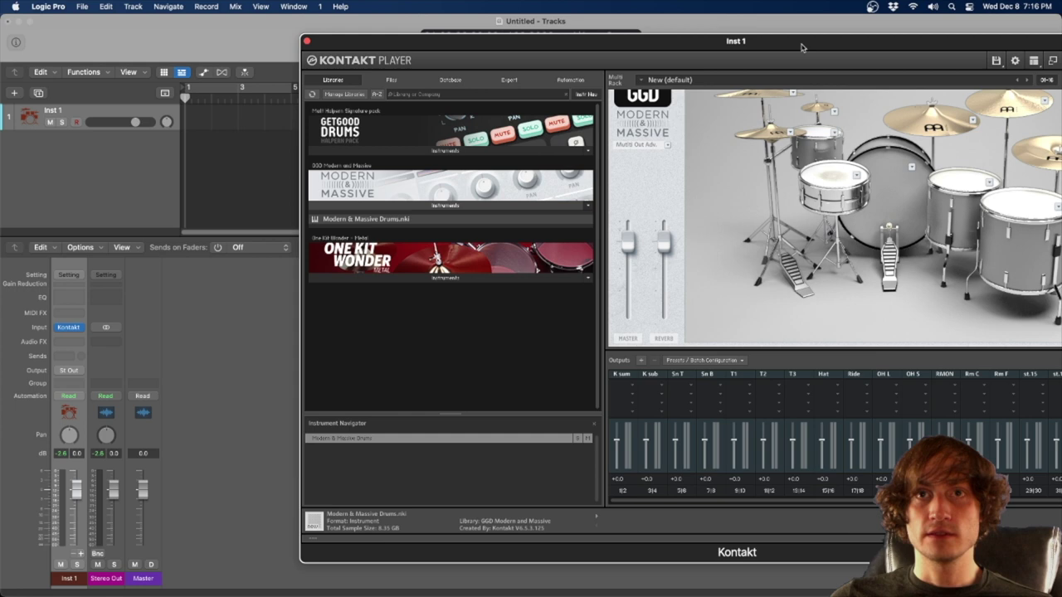
pyautogui.moveTo(774, 43); pyautogui.dragTo(646, 35)
pyautogui.click(699, 170)
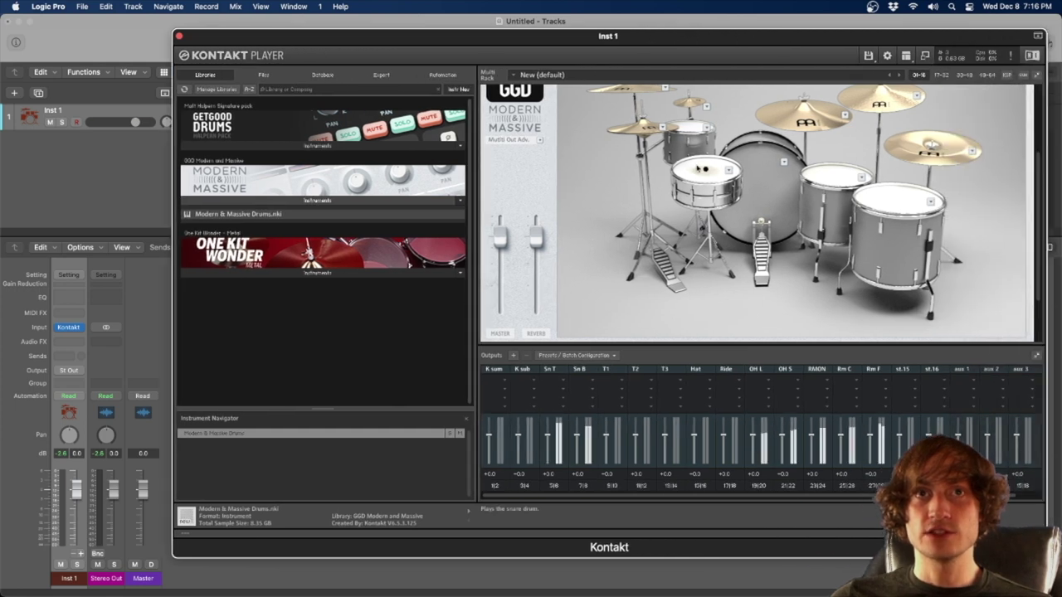
# - Swap the snare for the VK Drums Copper model and the rack tom for a darker model
pyautogui.click(728, 170)
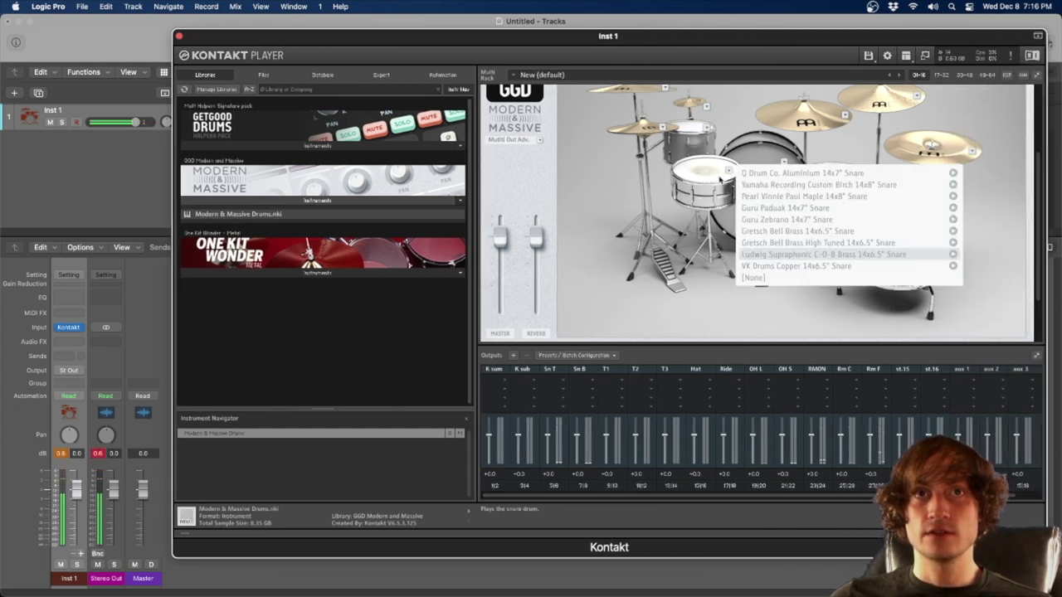
pyautogui.click(796, 266)
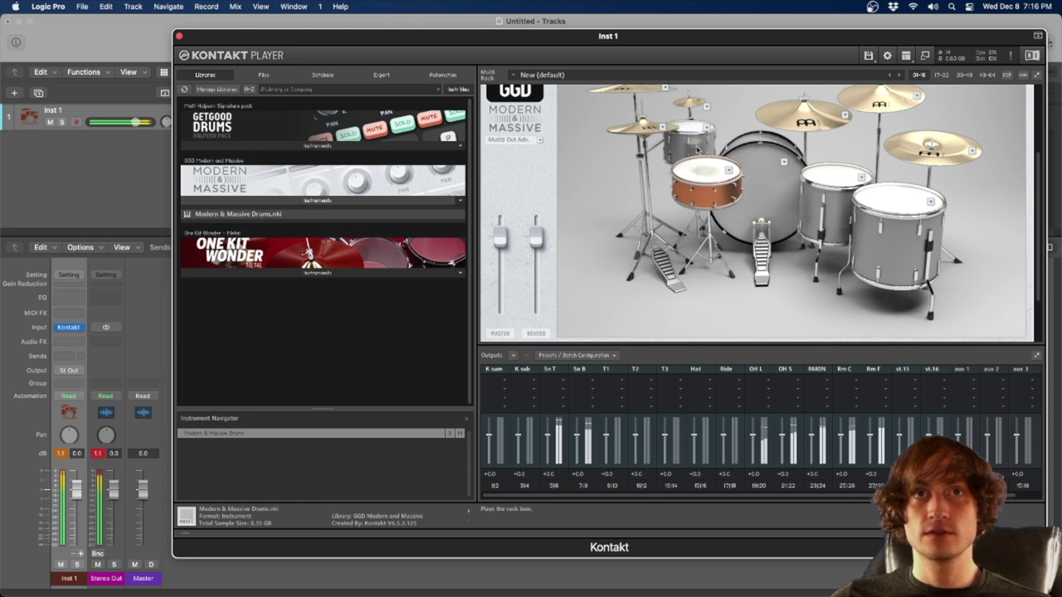
pyautogui.click(705, 129)
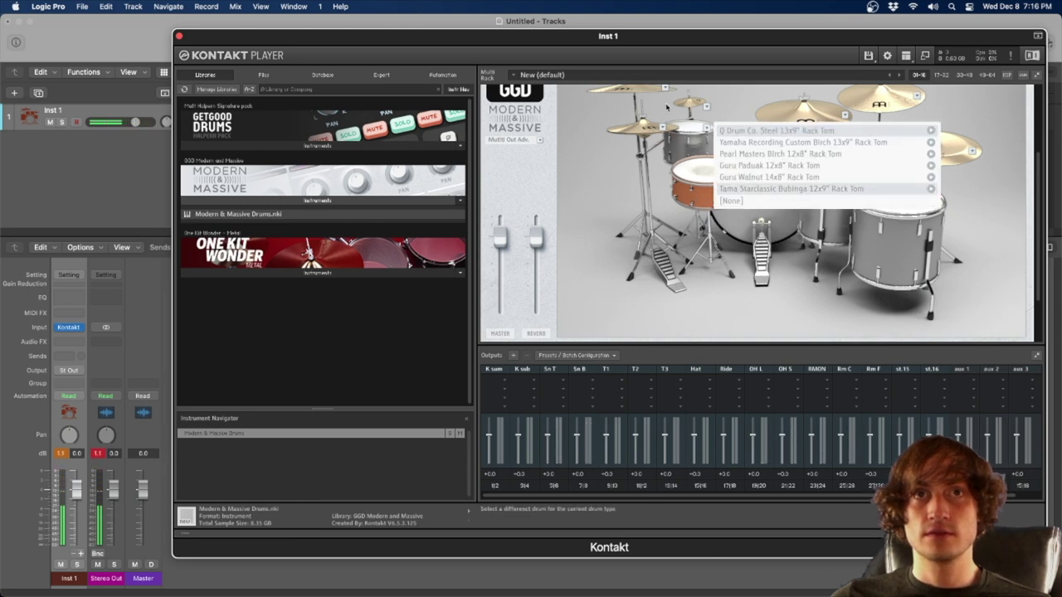
pyautogui.click(761, 194)
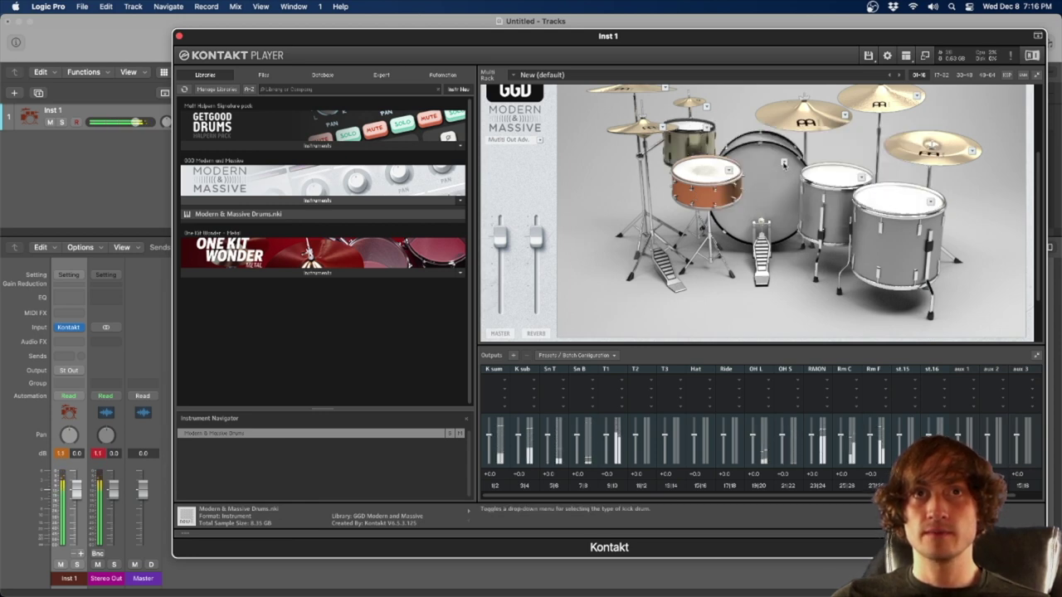
pyautogui.click(784, 162)
pyautogui.click(777, 206)
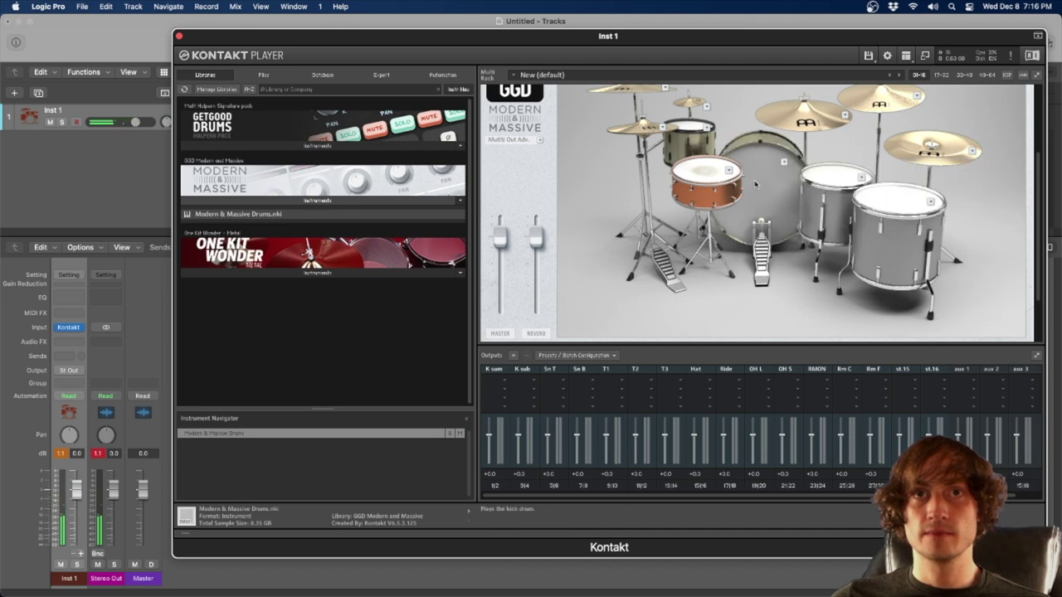
# - Give the high floor tom a gold-shell model and the low floor tom Yamaha birch, then close Kontakt
pyautogui.click(860, 177)
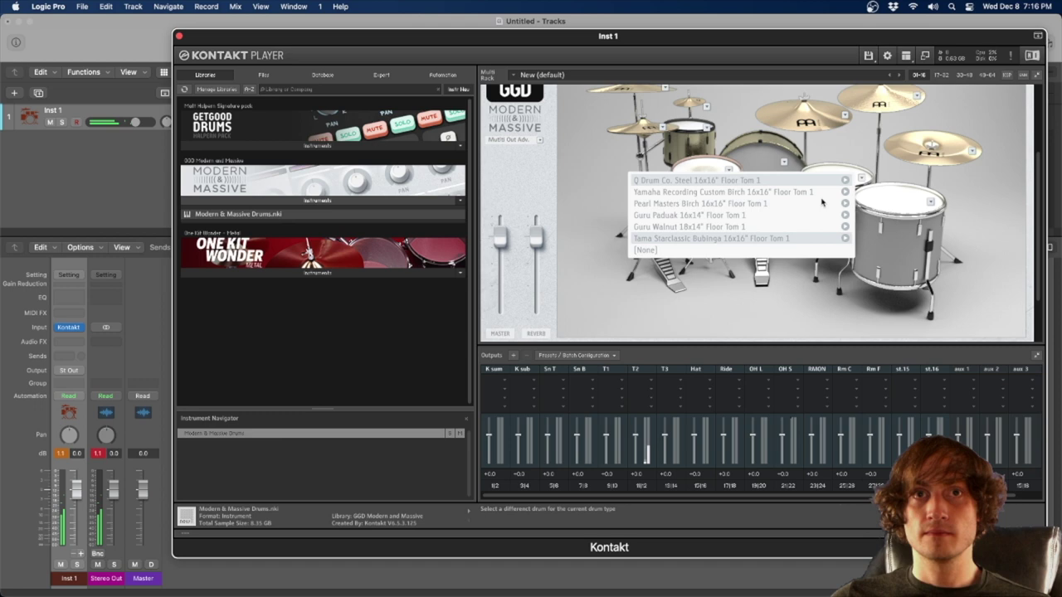
pyautogui.click(786, 243)
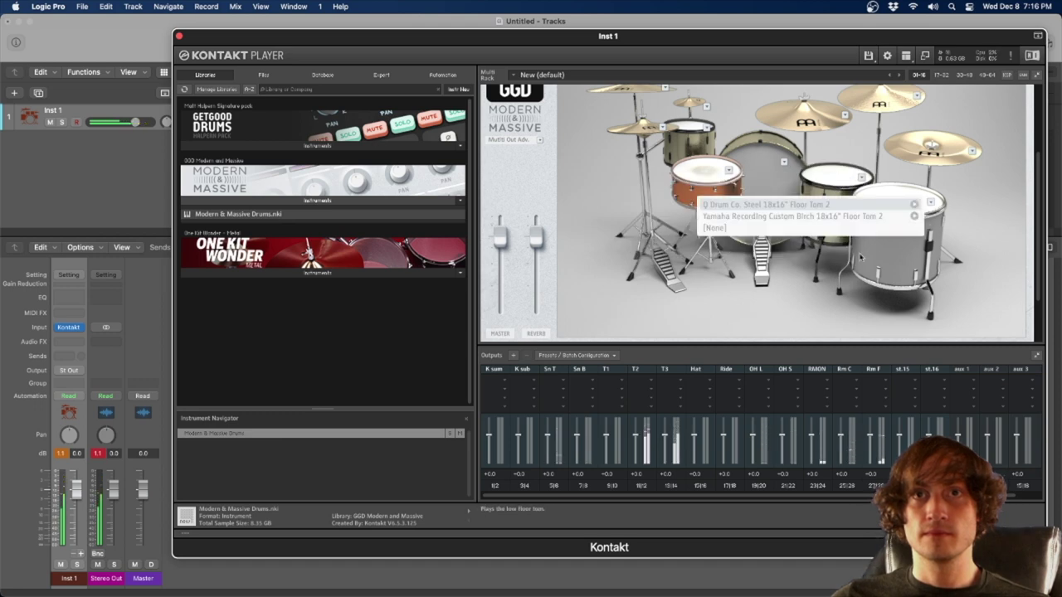
pyautogui.click(930, 202)
pyautogui.click(781, 217)
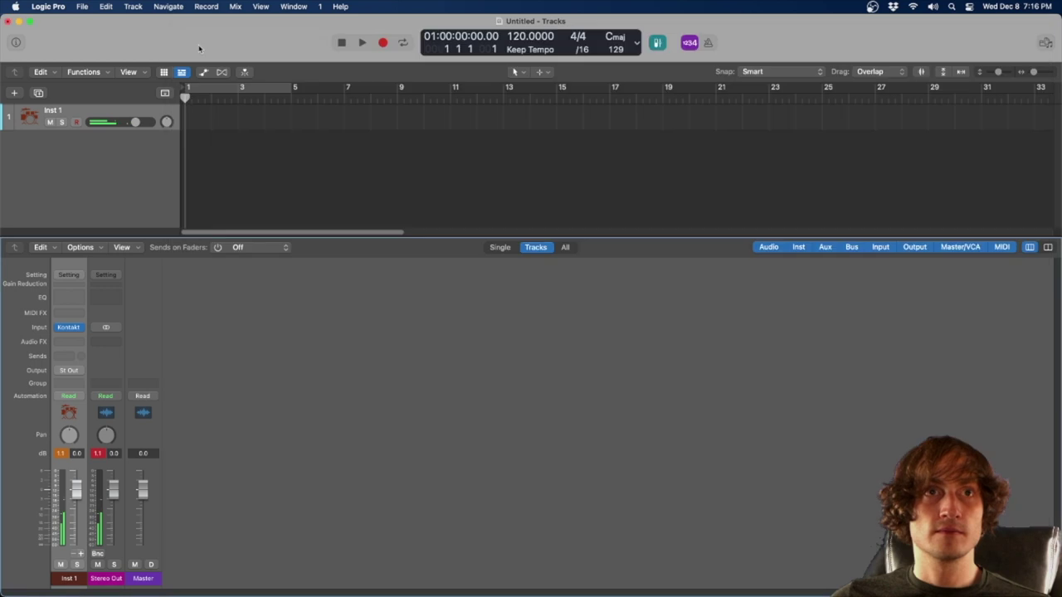
pyautogui.click(179, 37)
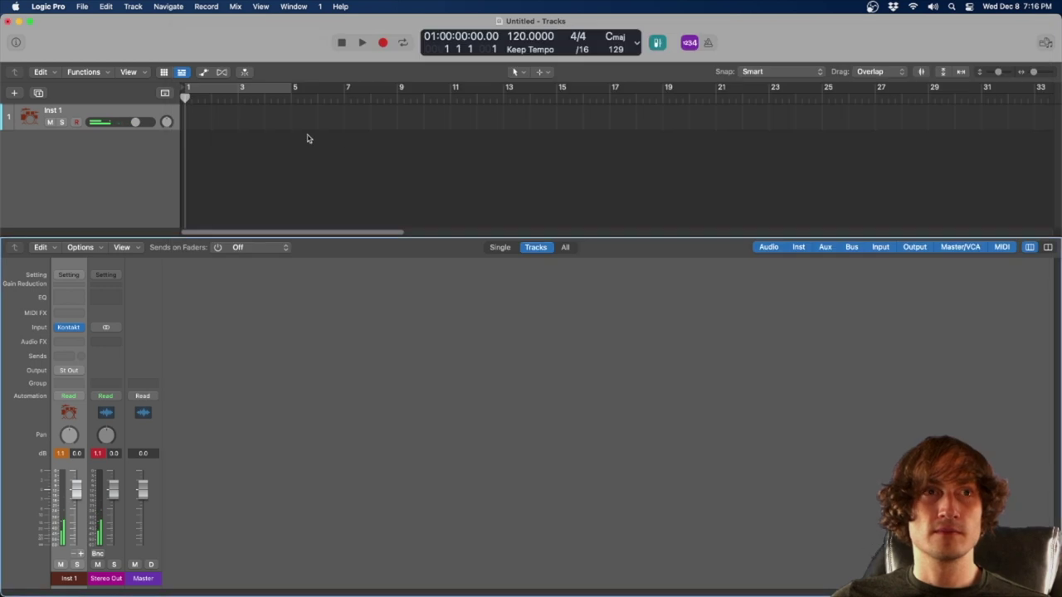
# - Add aux strips Aux 1–13 fed by Kontakt outputs Kont3-4 through Ko27-28
pyautogui.click(80, 554)
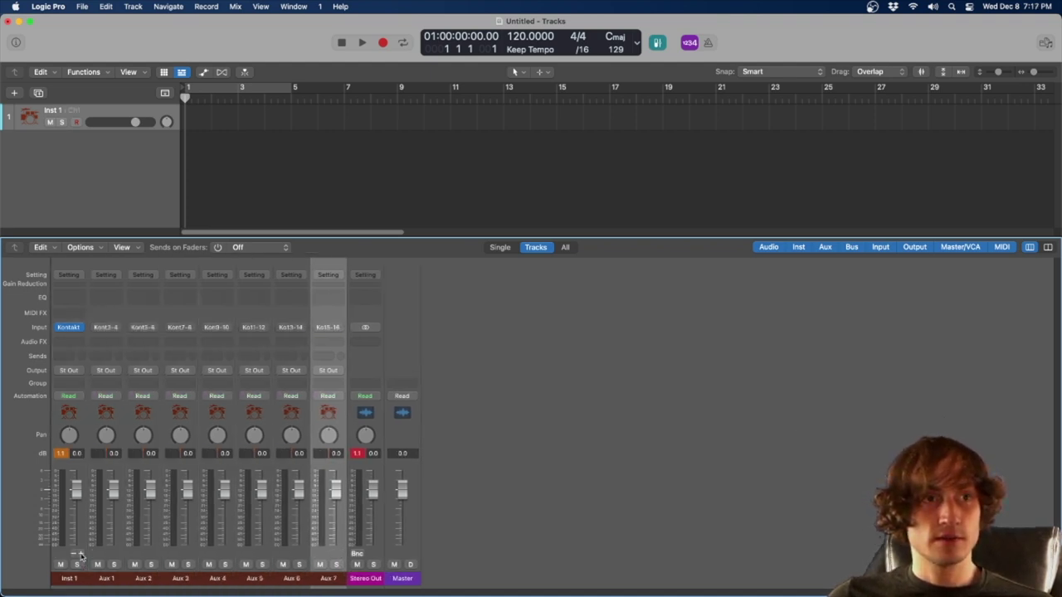
pyautogui.click(80, 554)
pyautogui.click(81, 554)
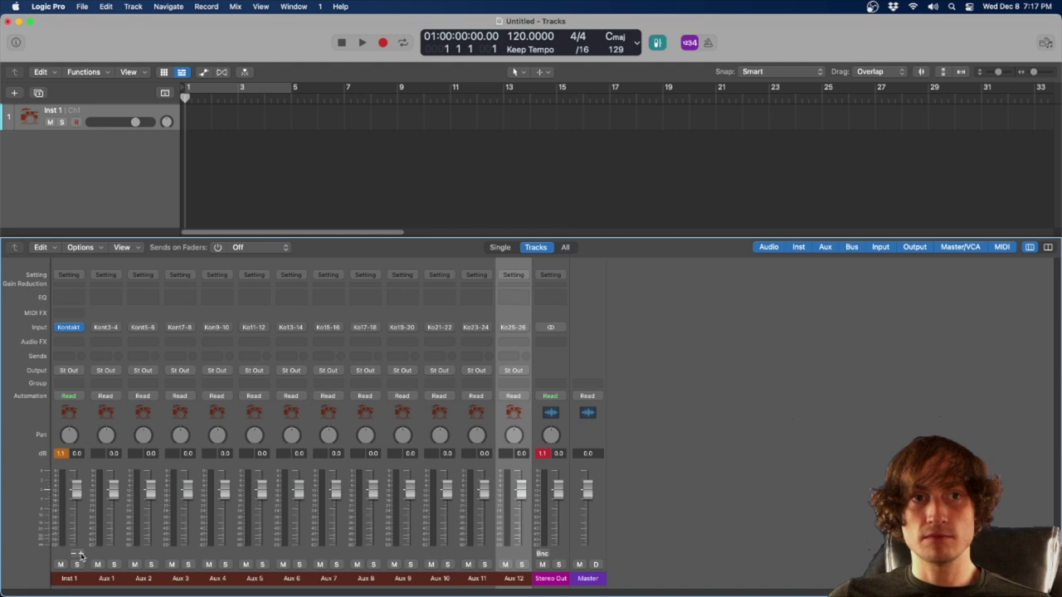
pyautogui.click(80, 554)
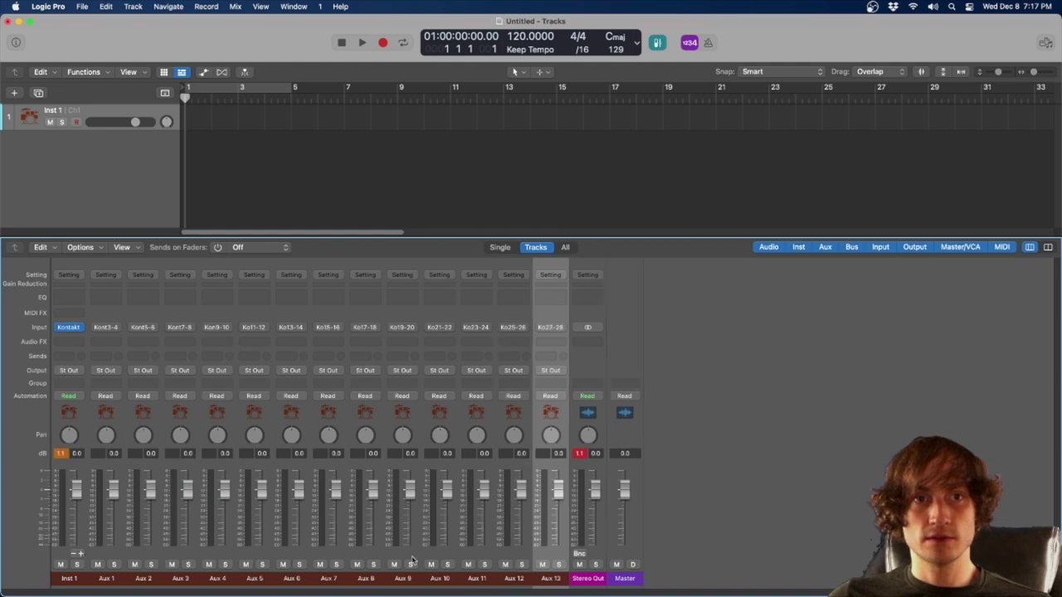
# - Name the first mixer strips K sum, K sub and Sn T
pyautogui.doubleClick(69, 578)
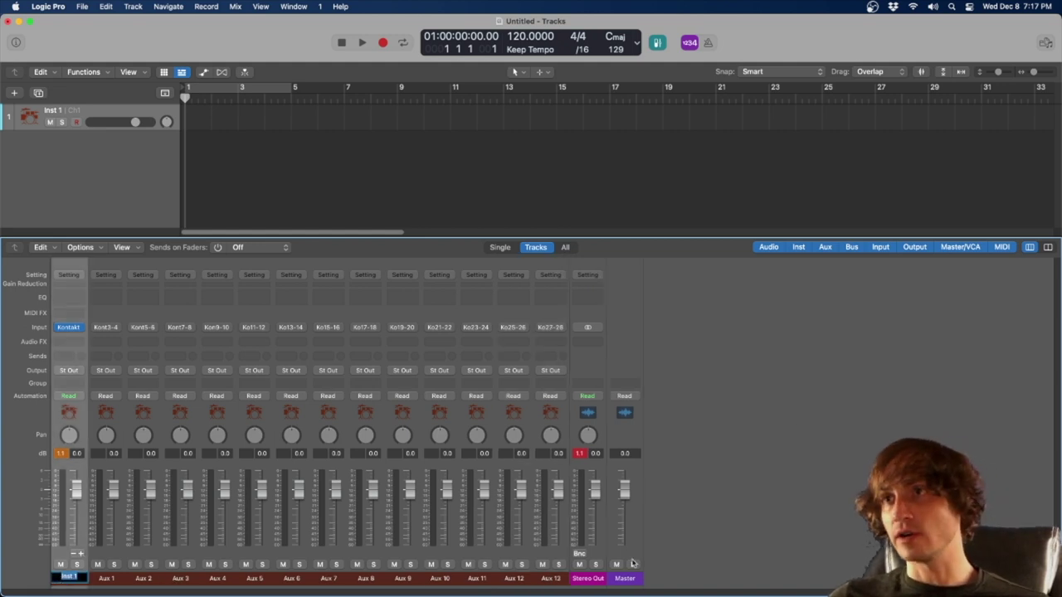
pyautogui.write('K ')
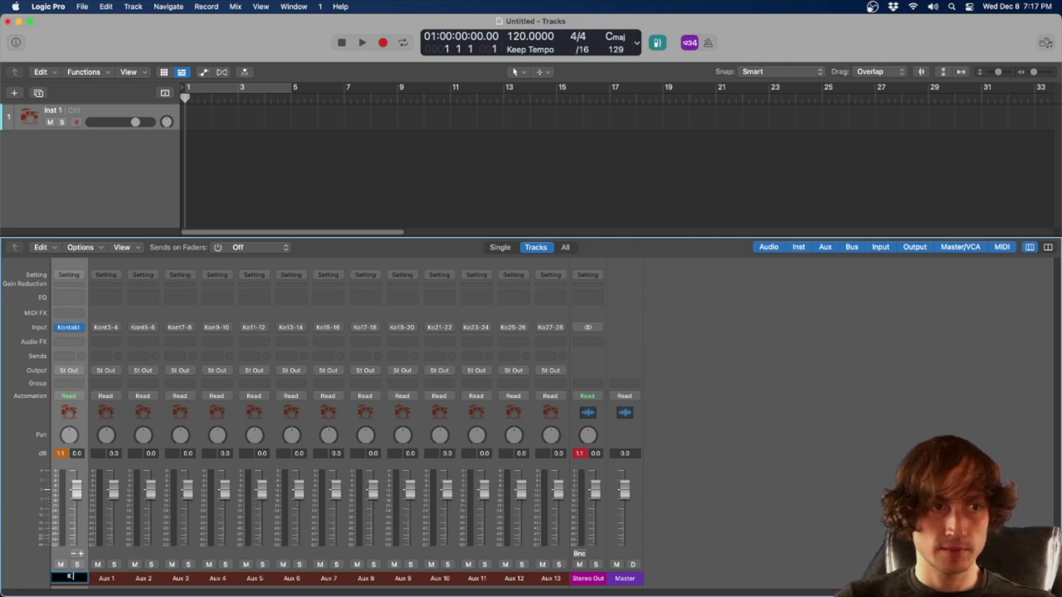
pyautogui.write('sum')
pyautogui.press('Tab')
pyautogui.write('K sub')
pyautogui.press('Tab')
pyautogui.write('Sn T')
pyautogui.press('Tab')
# - Name the remaining strips Sn B, T1–T3, Hat, Ride, OH L, OH S, Rm MONO, Rm Close, Rm Far and select them all
pyautogui.write('Sn B\tT1\tT2')
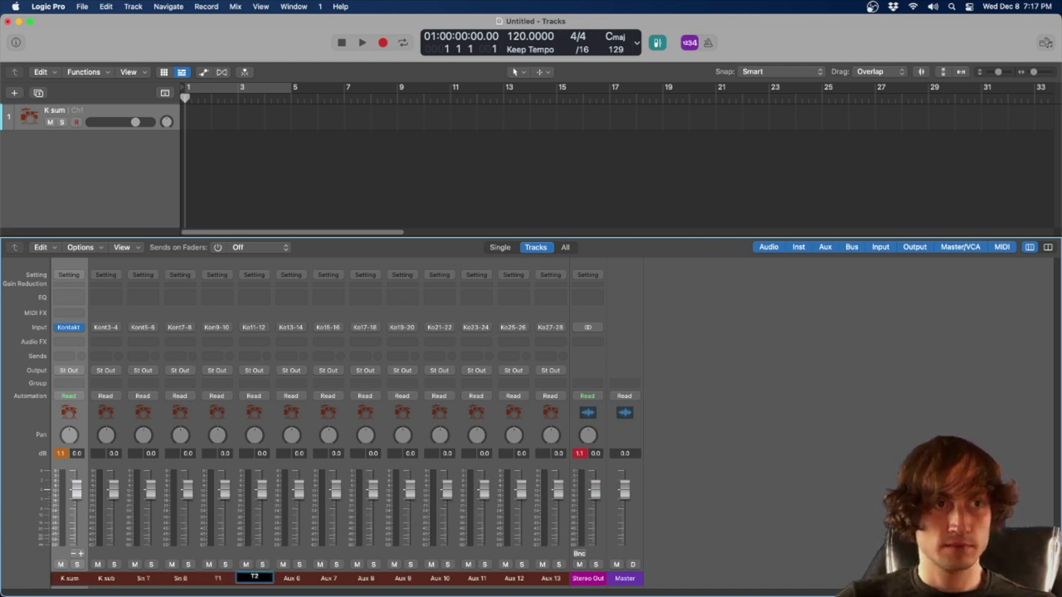
pyautogui.press('Tab')
pyautogui.write('T3\tHat\tRide\tOH L\tOH S\tR')
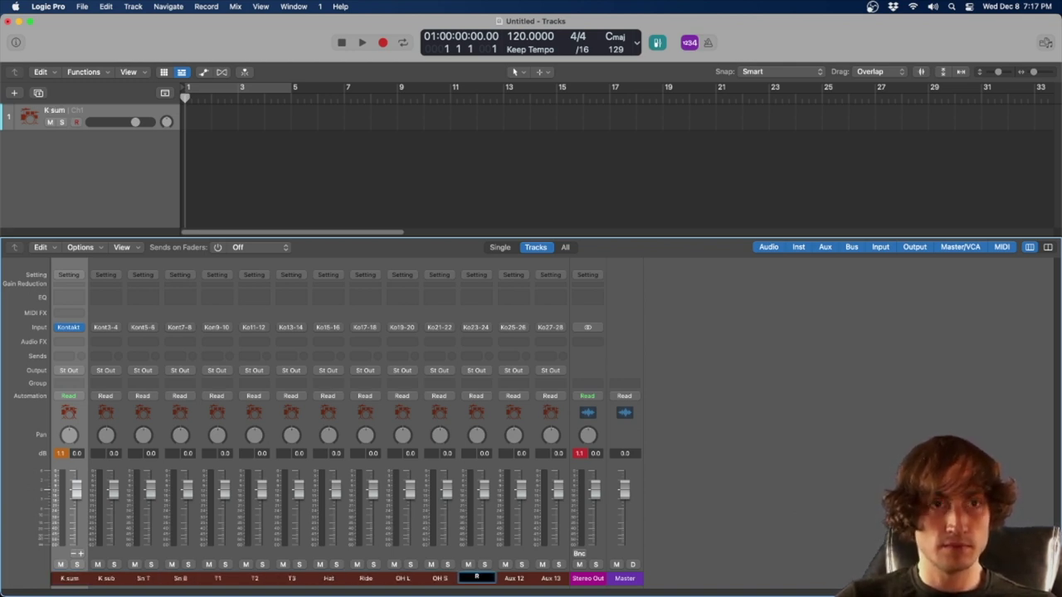
pyautogui.write('m MONO\tRm Close\tRm Far')
pyautogui.press('Return')
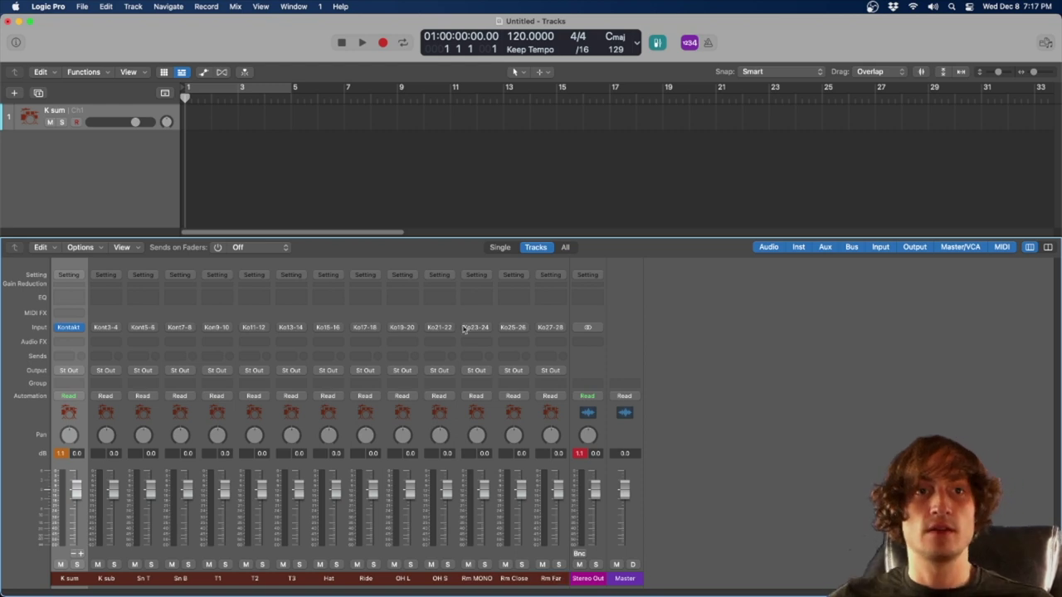
pyautogui.keyDown('shift'); pyautogui.click(547, 557); pyautogui.keyUp('shift')
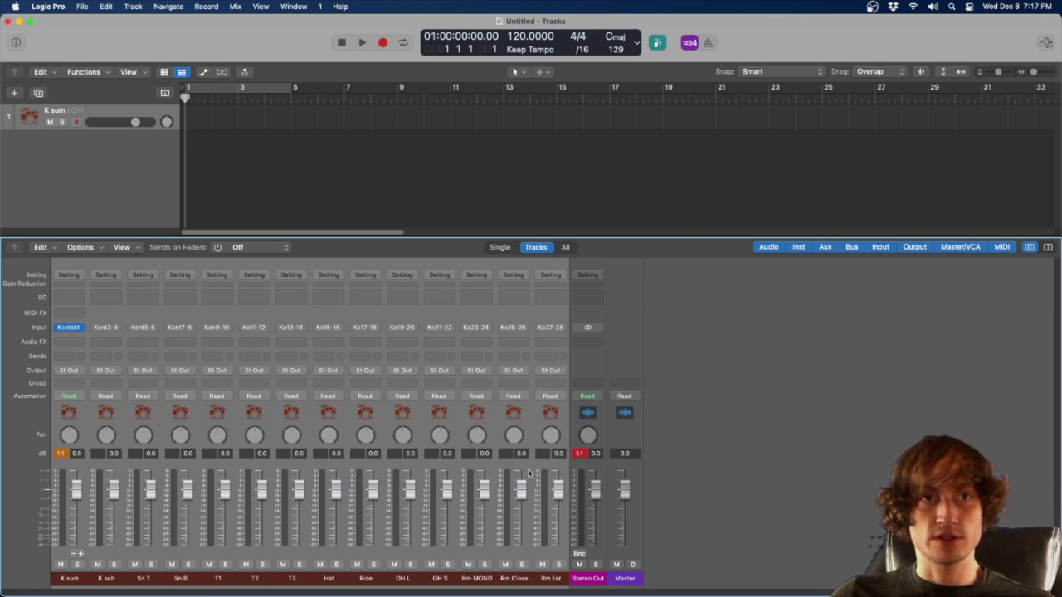
# - Lower all selected drum faders to -2.7 dB and route their output to Bus 1
pyautogui.moveTo(558, 478); pyautogui.dragTo(558, 485)
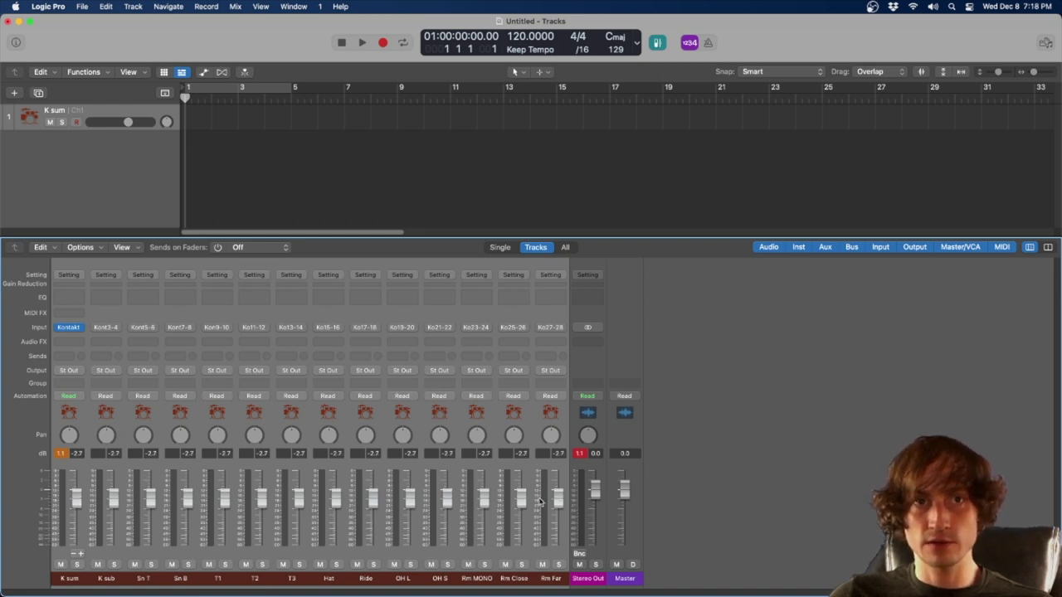
pyautogui.click(553, 373)
pyautogui.moveTo(566, 424)
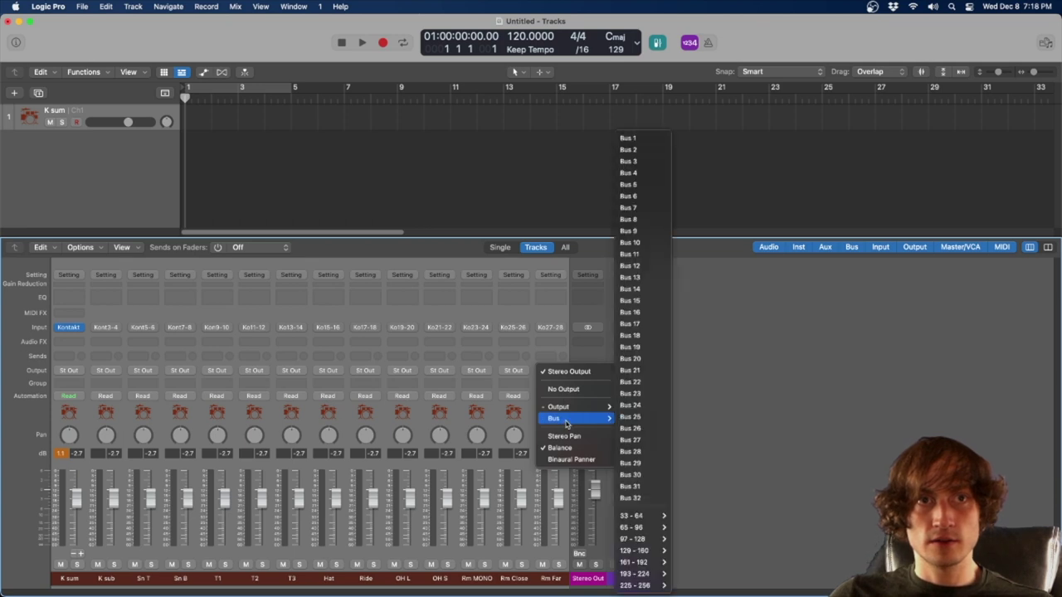
pyautogui.click(656, 139)
# - Rename the new Aux 14 strip to Drum BUS
pyautogui.click(590, 556)
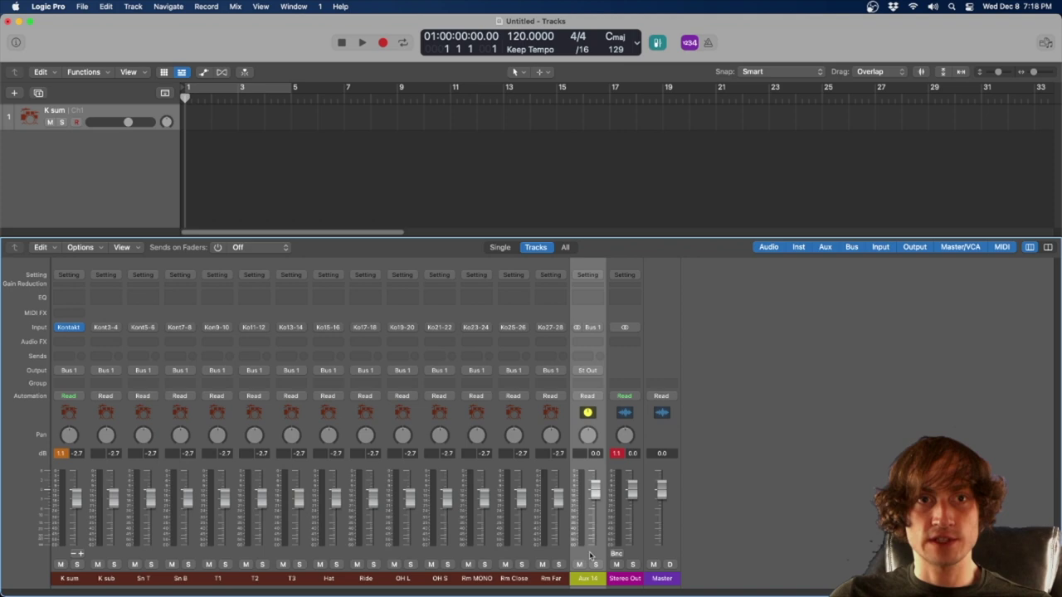
pyautogui.doubleClick(591, 579)
pyautogui.write('Drum')
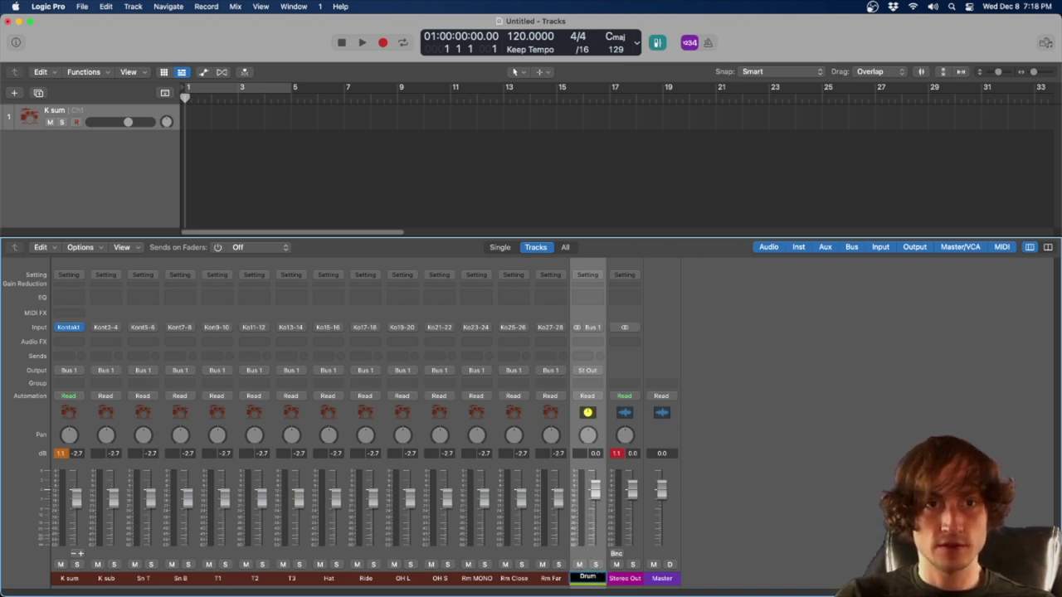
pyautogui.write(' Bu')
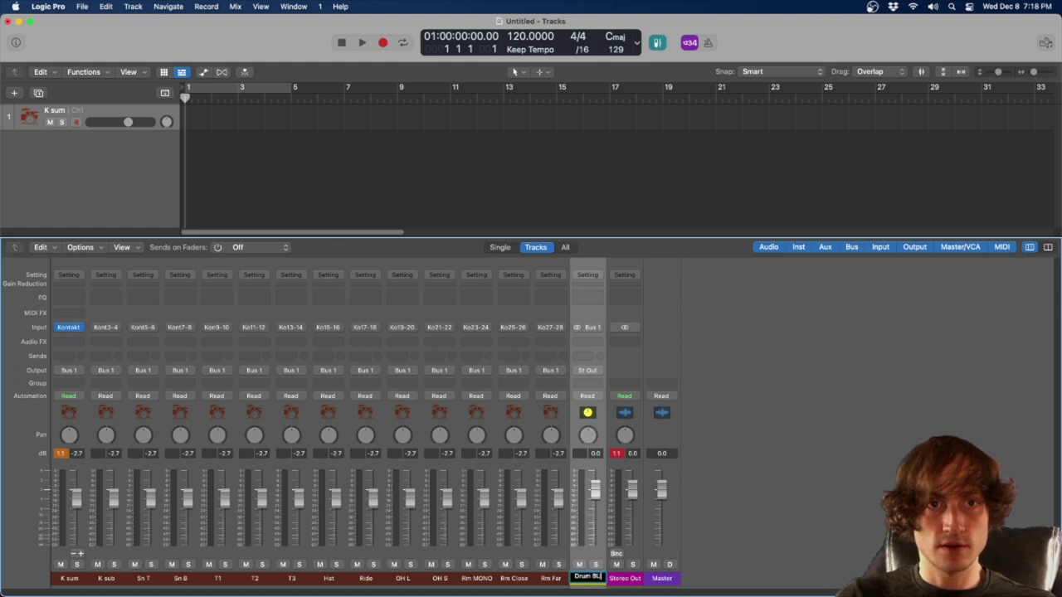
pyautogui.write('S')
pyautogui.press('Return')
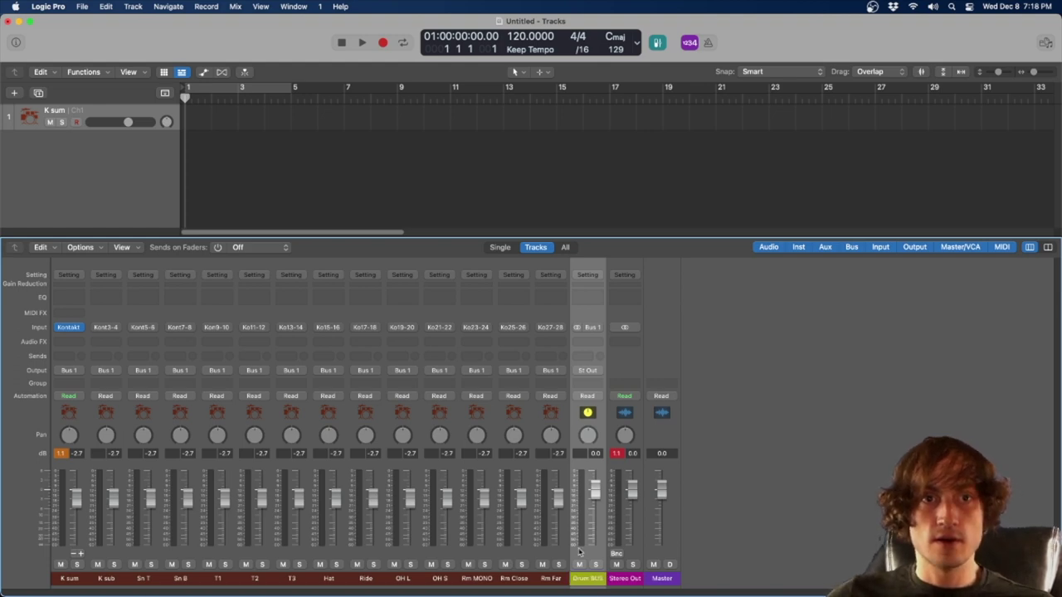
# - Give the Drum BUS strip a dark red colour and set Pencil as the secondary tool
pyautogui.rightClick(585, 562)
pyautogui.click(623, 478)
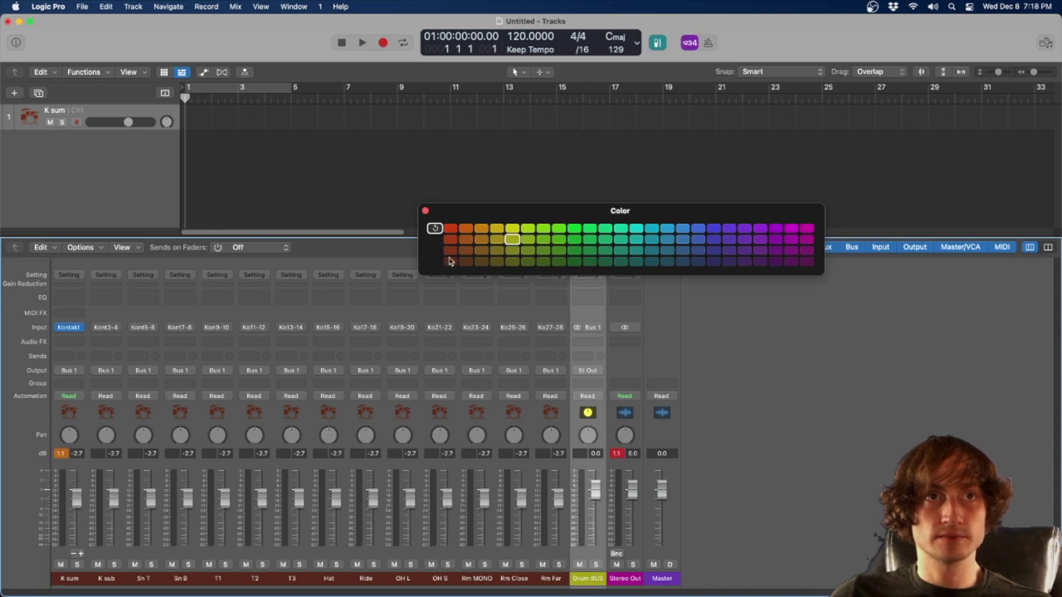
pyautogui.click(450, 251)
pyautogui.click(425, 211)
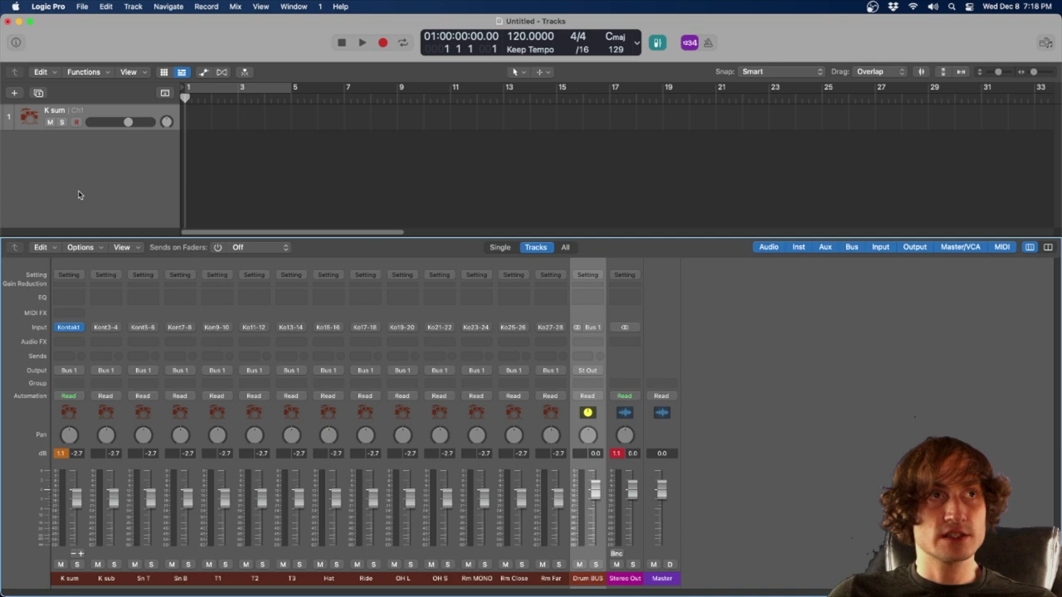
pyautogui.click(546, 72)
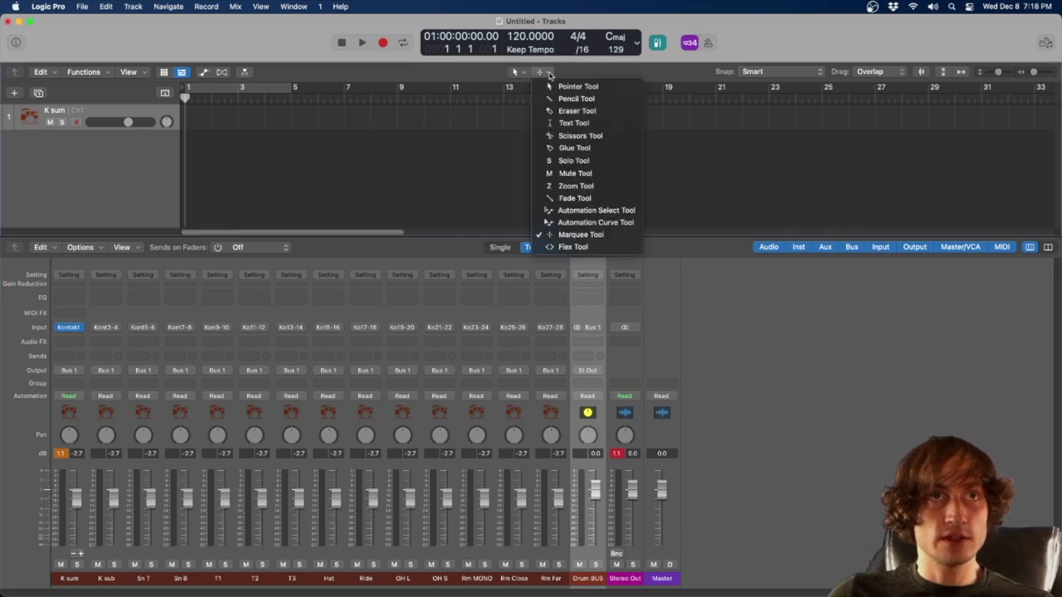
pyautogui.press('Return')
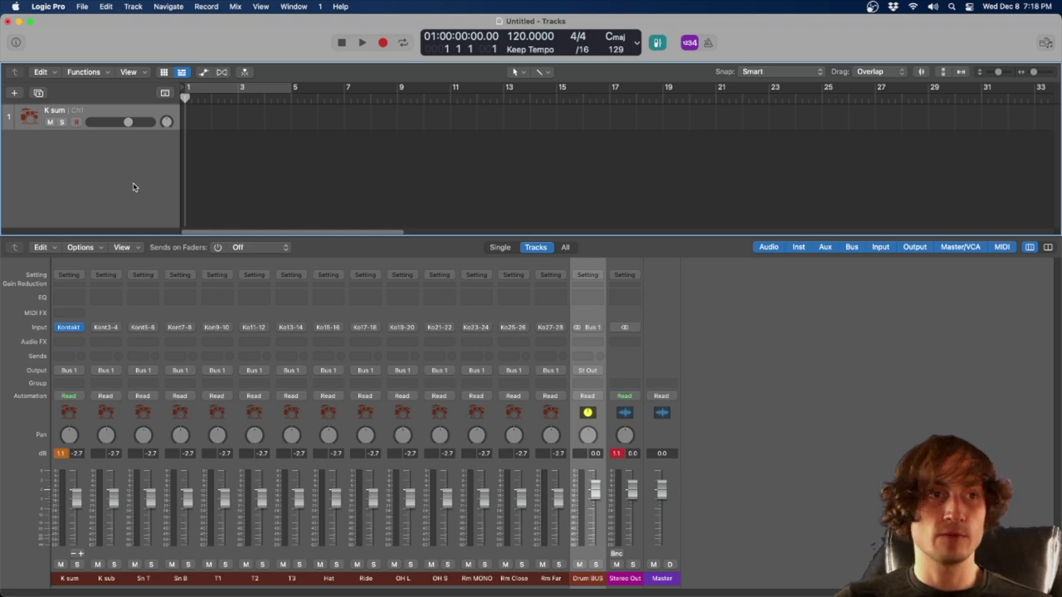
# - Open the Environment's Mixer layer with Command-0 and enlarge its window to show more channel strips
pyautogui.press('super+0')
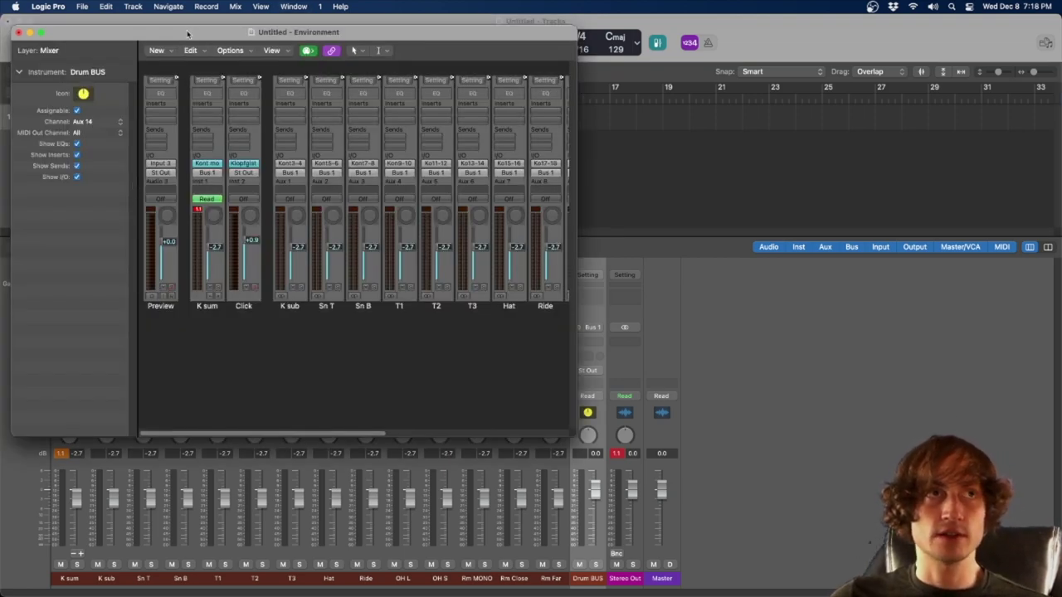
pyautogui.moveTo(187, 34); pyautogui.dragTo(225, 33)
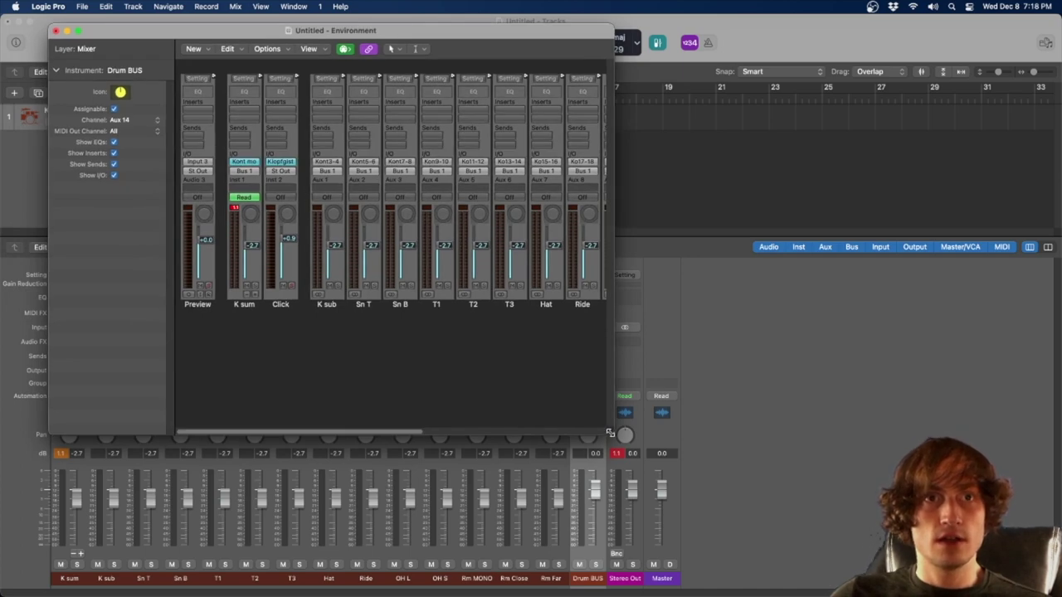
pyautogui.moveTo(609, 432); pyautogui.dragTo(716, 473)
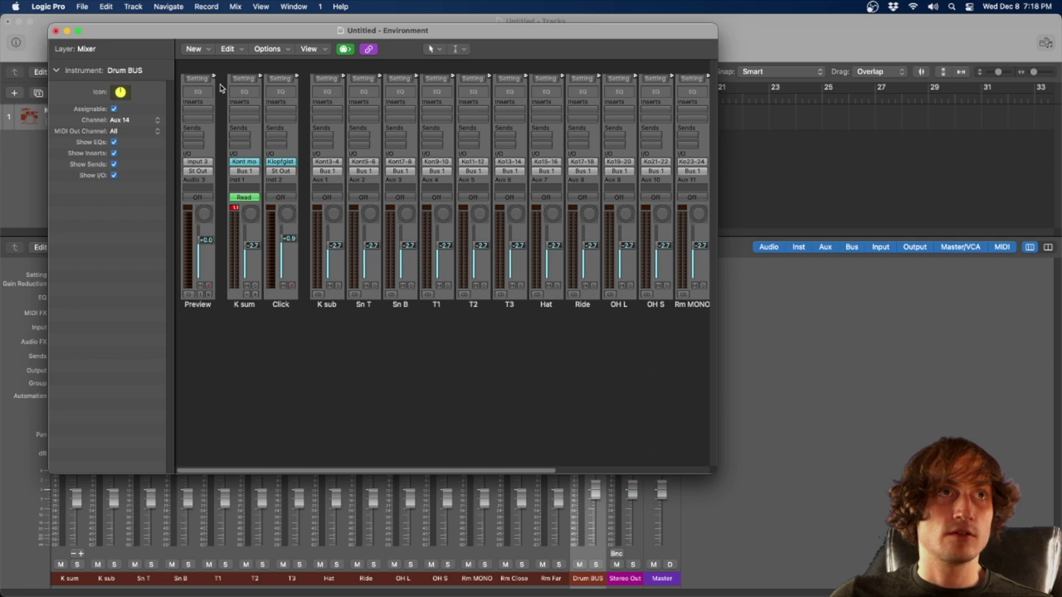
pyautogui.click(196, 49)
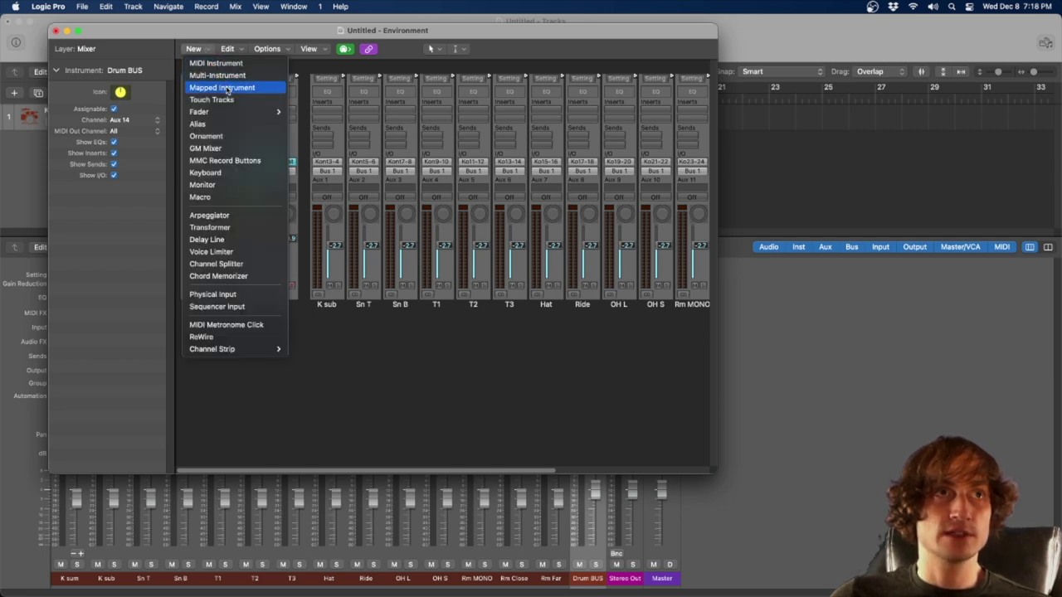
# - Create a new Mapped Instrument object, close its note-map window, and undo an accidental copy of it
pyautogui.click(227, 90)
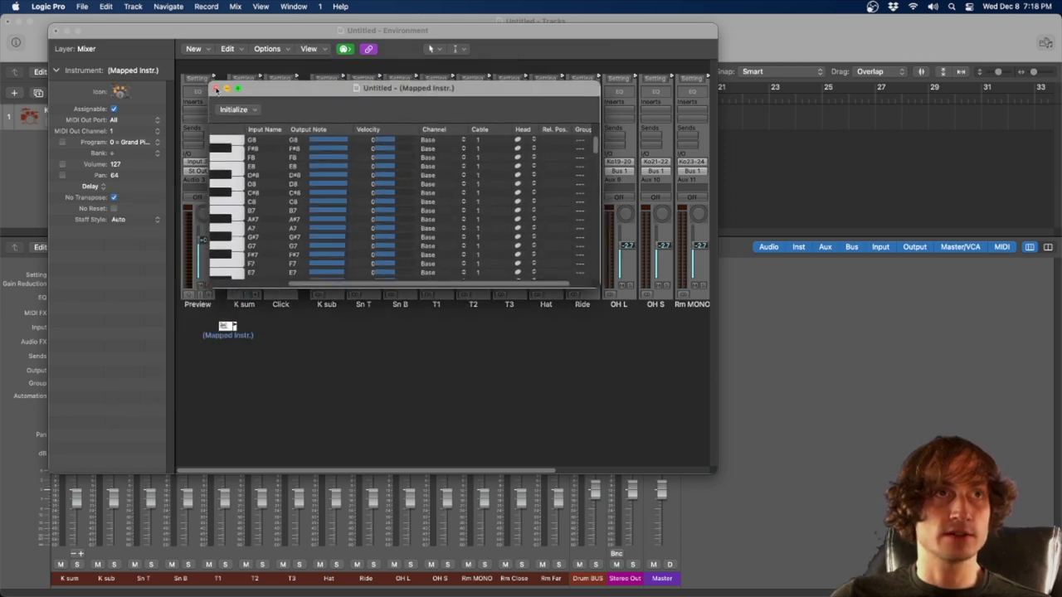
pyautogui.click(216, 89)
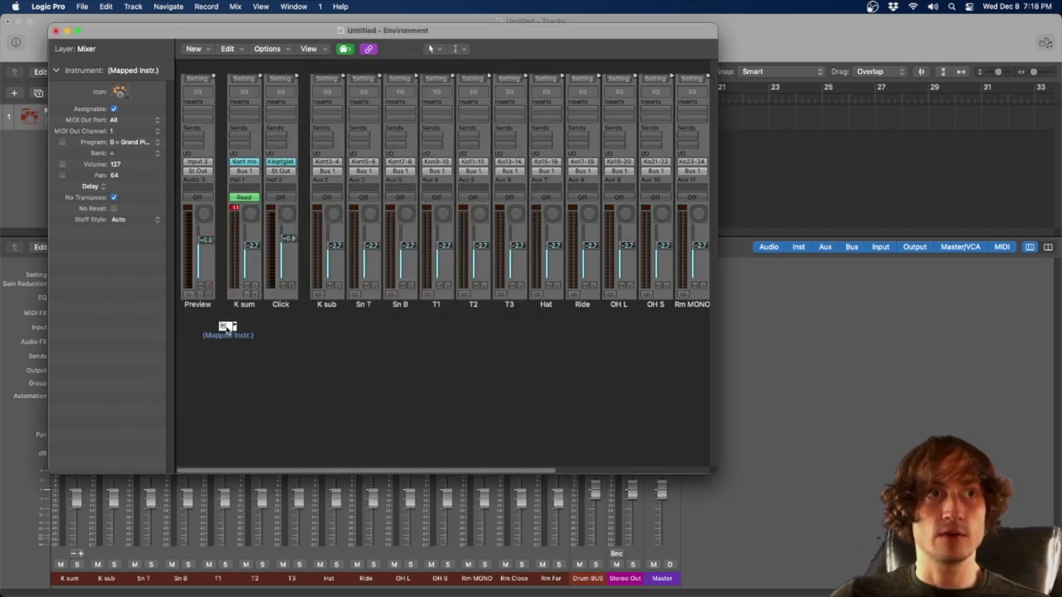
pyautogui.doubleClick(228, 327)
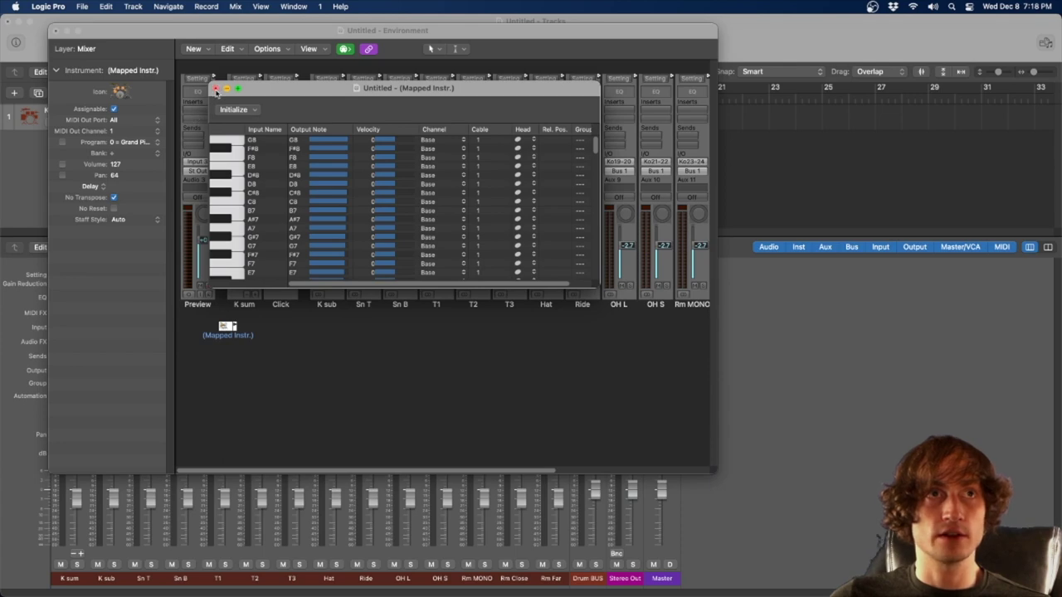
pyautogui.click(217, 89)
pyautogui.moveTo(227, 327); pyautogui.dragTo(227, 355)
pyautogui.press('super+z')
pyautogui.press('super+z')
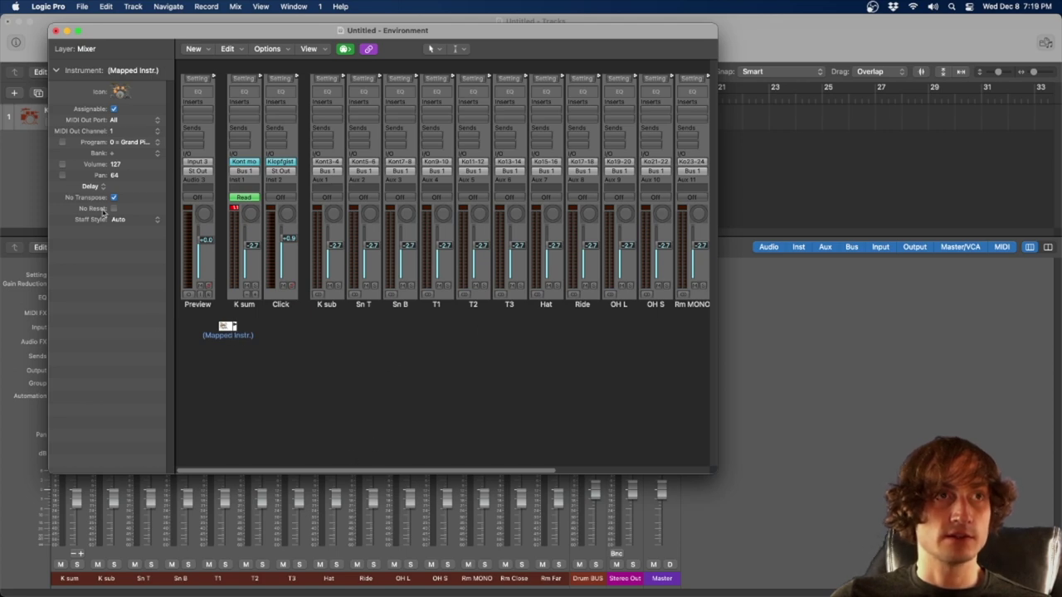
# - Rename the mapped instrument to 'Drummer' in the inspector
pyautogui.click(158, 70)
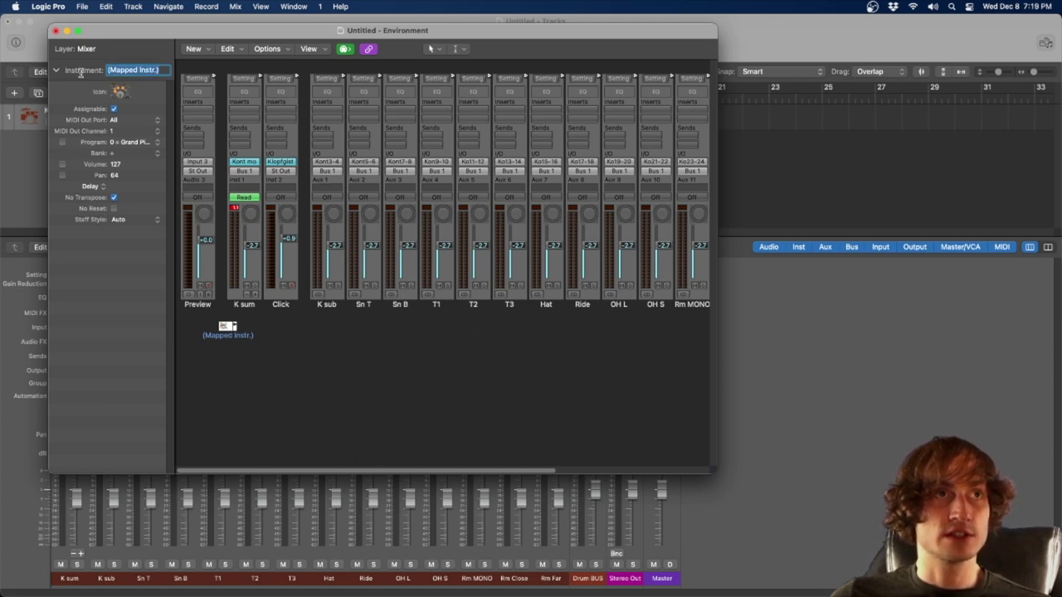
pyautogui.write('Drummer')
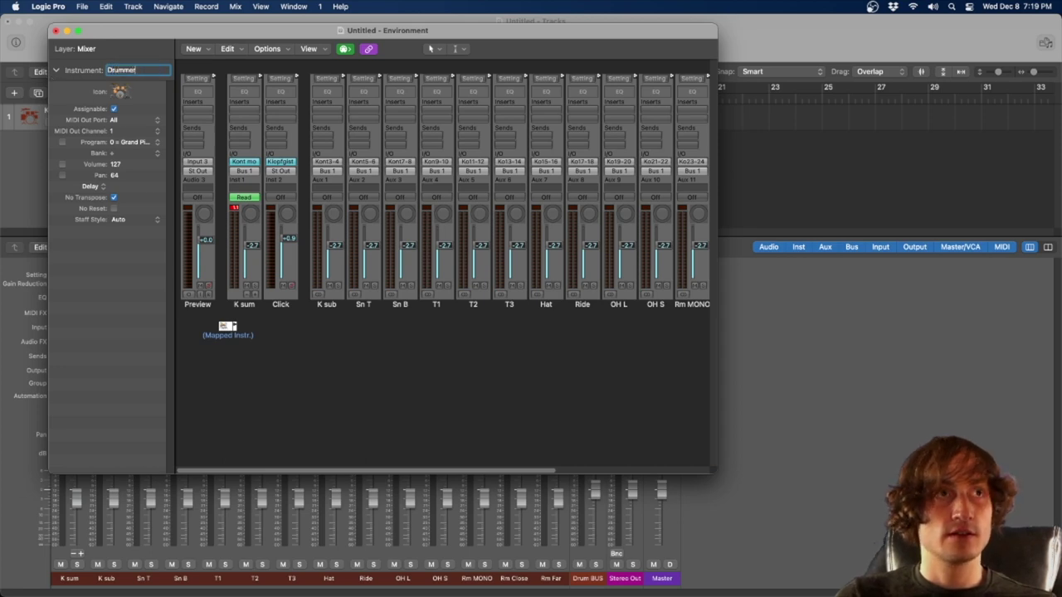
pyautogui.press('Return')
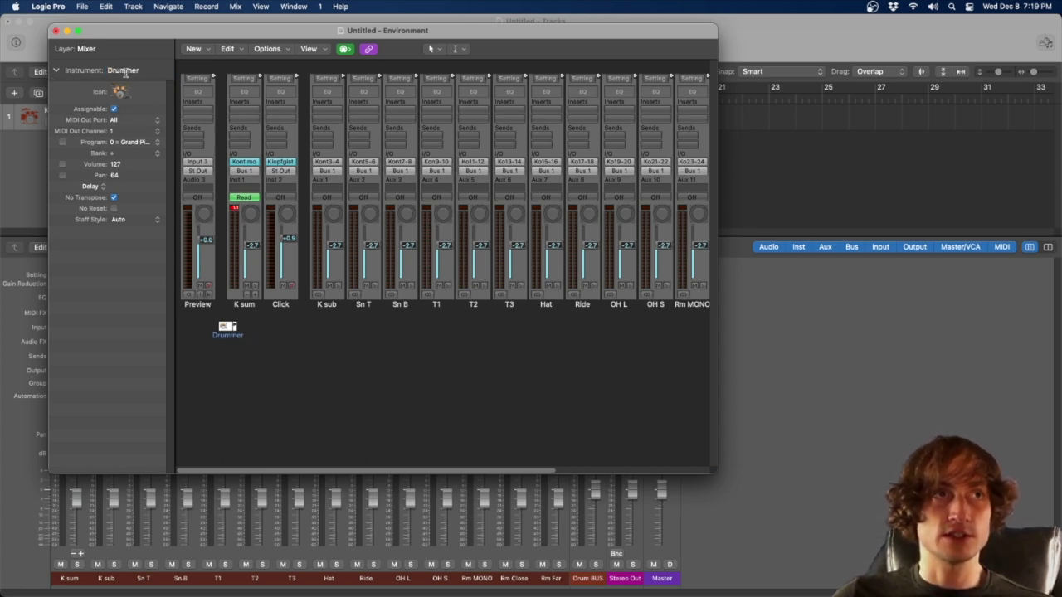
pyautogui.press('Tab')
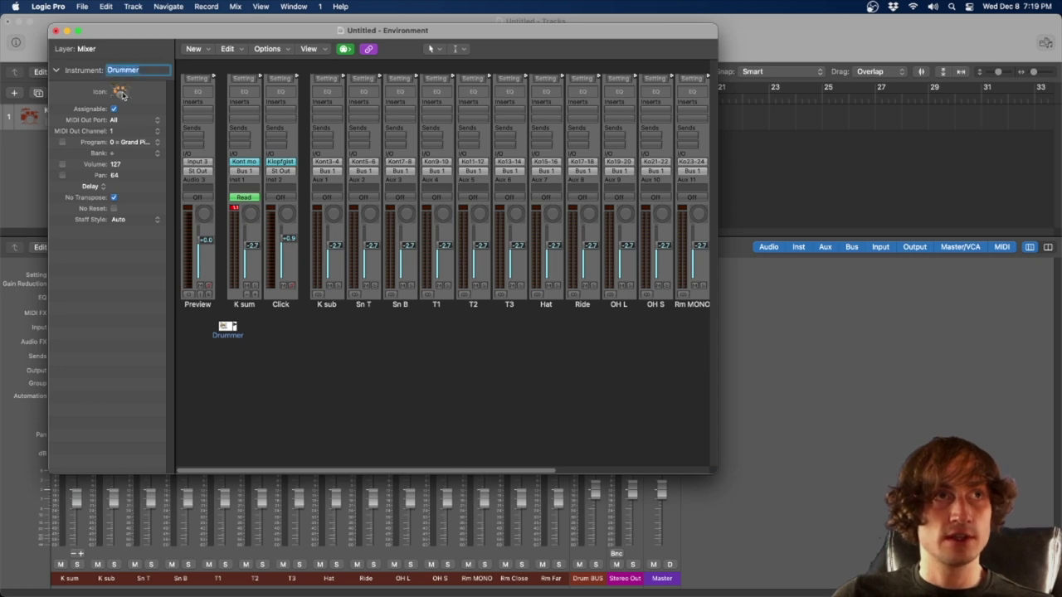
# - Give the Drummer object a drum-kit icon
pyautogui.click(121, 92)
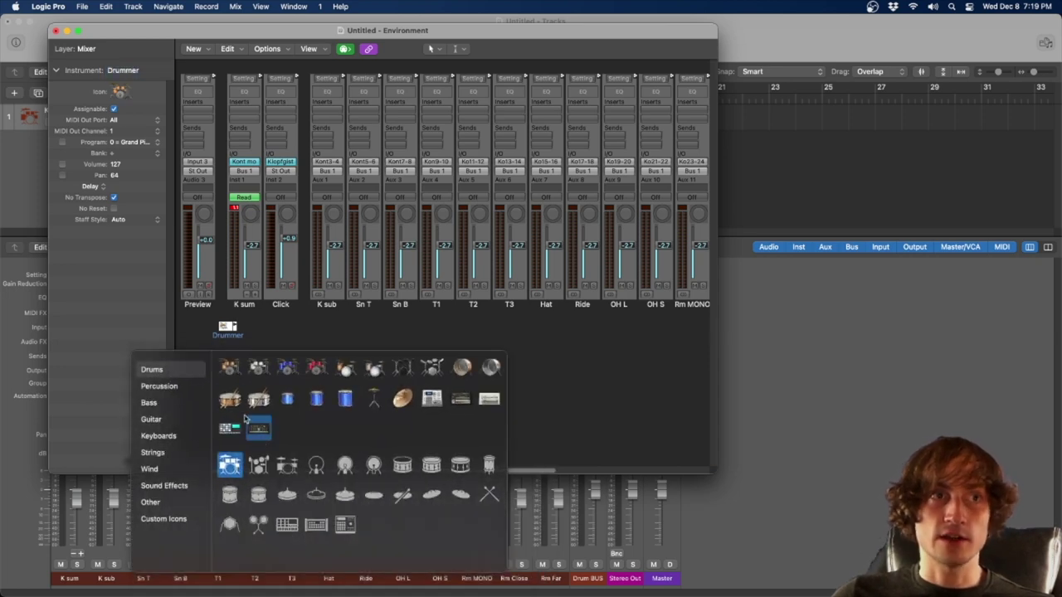
pyautogui.click(258, 464)
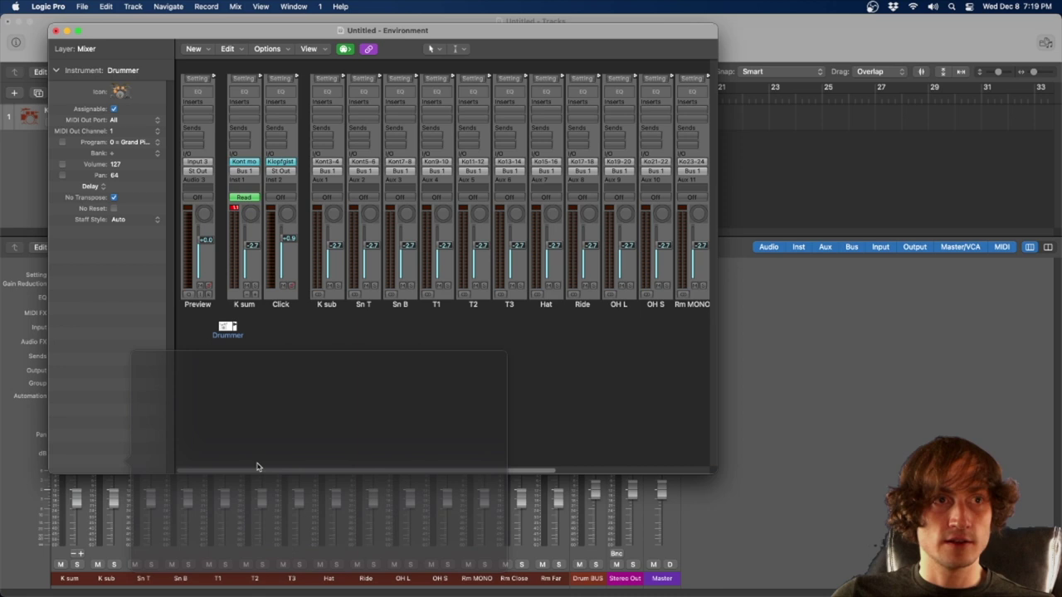
pyautogui.moveTo(235, 326); pyautogui.dragTo(258, 292)
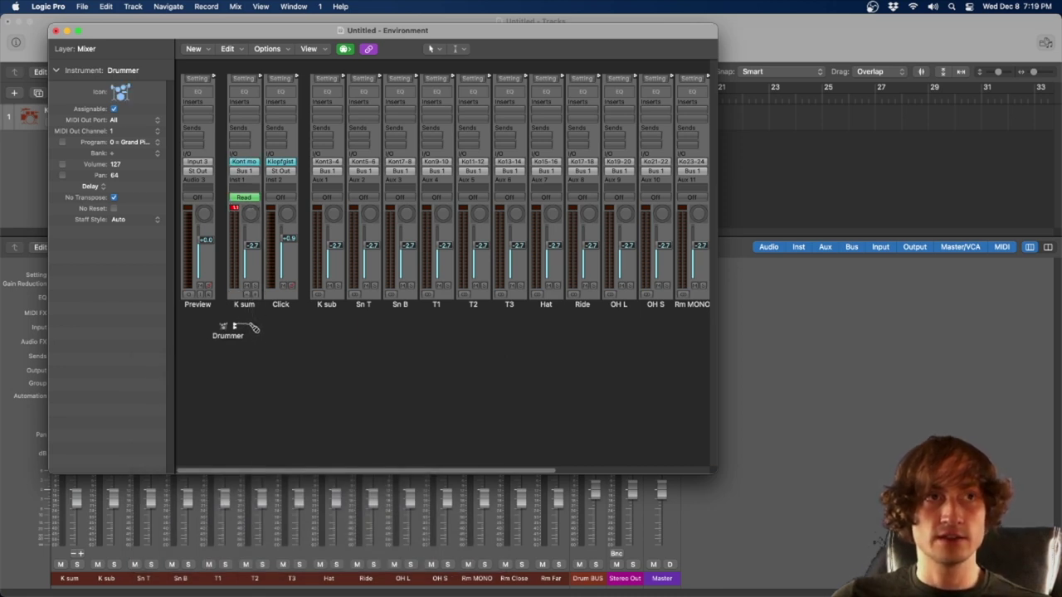
pyautogui.click(226, 326)
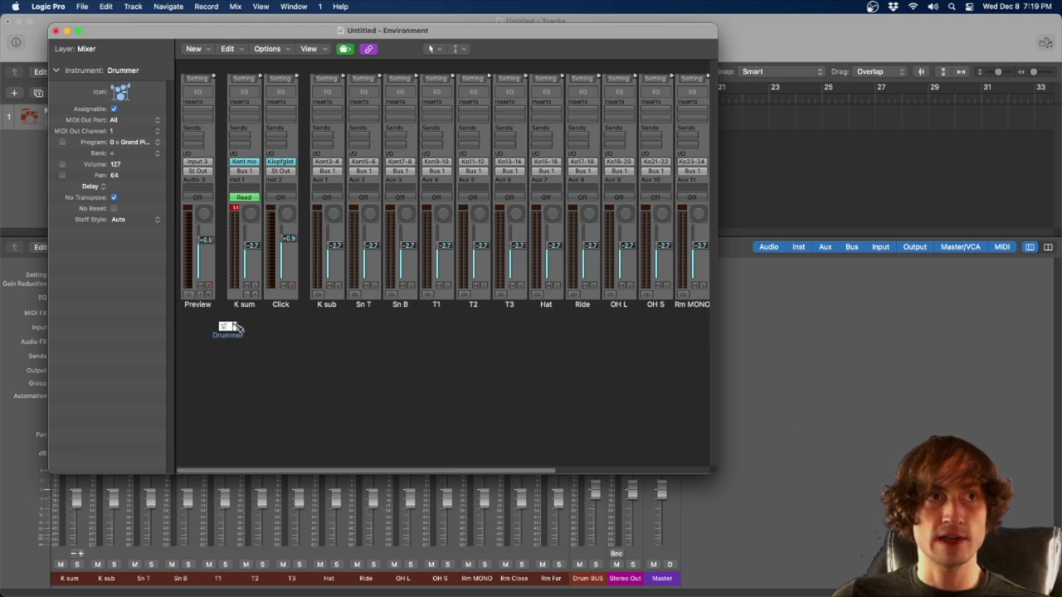
# - Cable Drummer's output to the K sum strip, choosing Don't remove to keep its channel port
pyautogui.moveTo(239, 328); pyautogui.dragTo(245, 285)
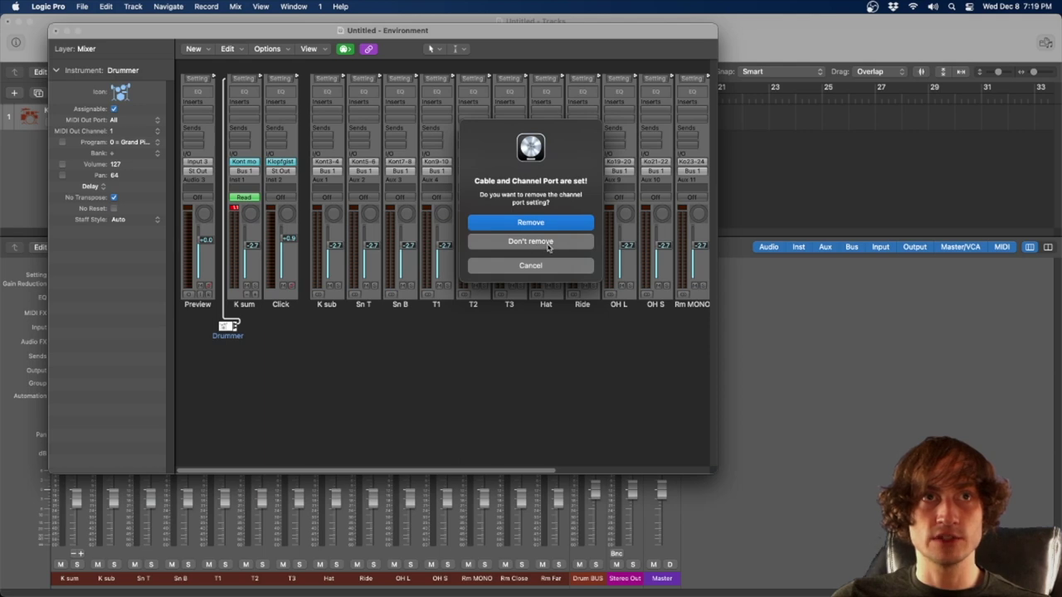
pyautogui.click(547, 243)
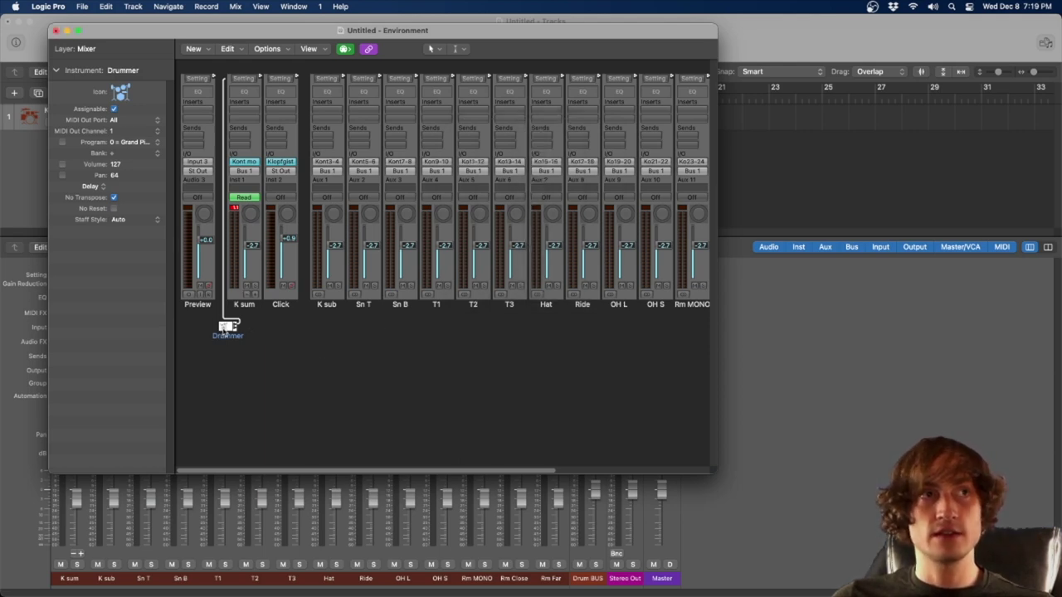
pyautogui.moveTo(228, 326); pyautogui.dragTo(165, 299)
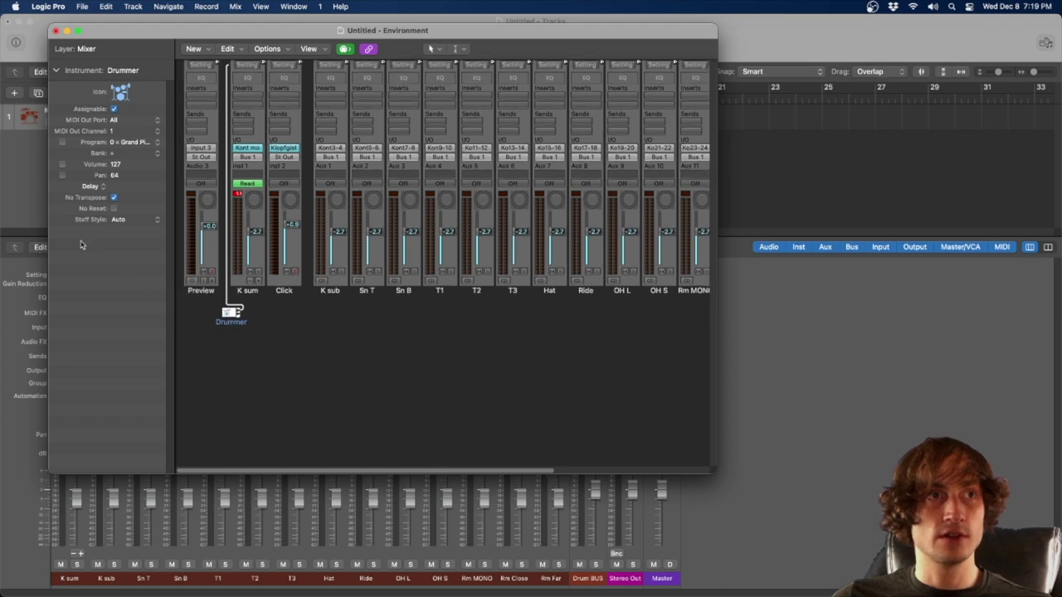
# - Close the Environment and create a new track for the Drummer object
pyautogui.click(17, 175)
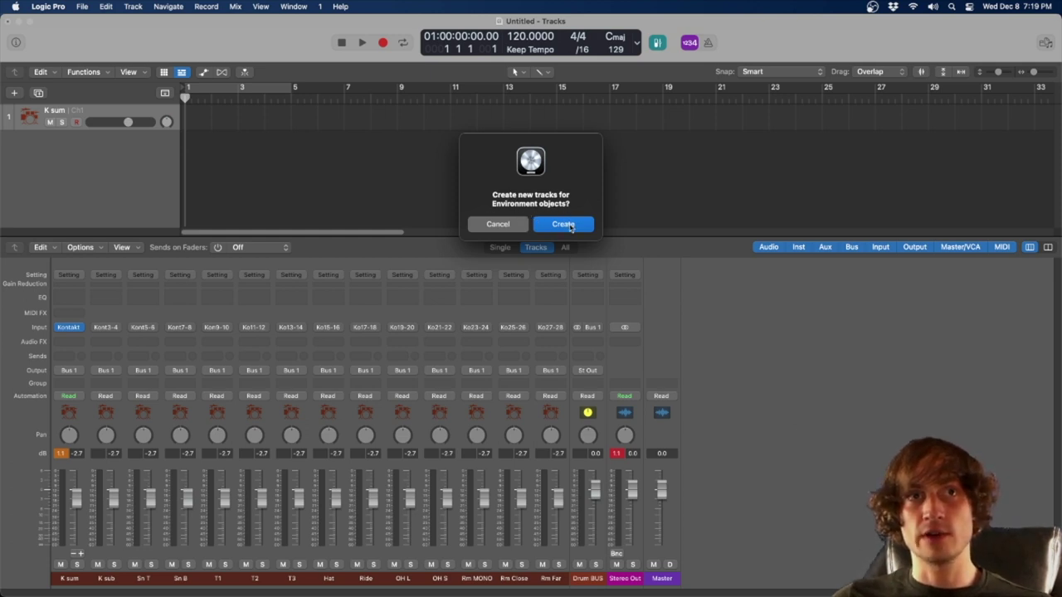
pyautogui.click(570, 227)
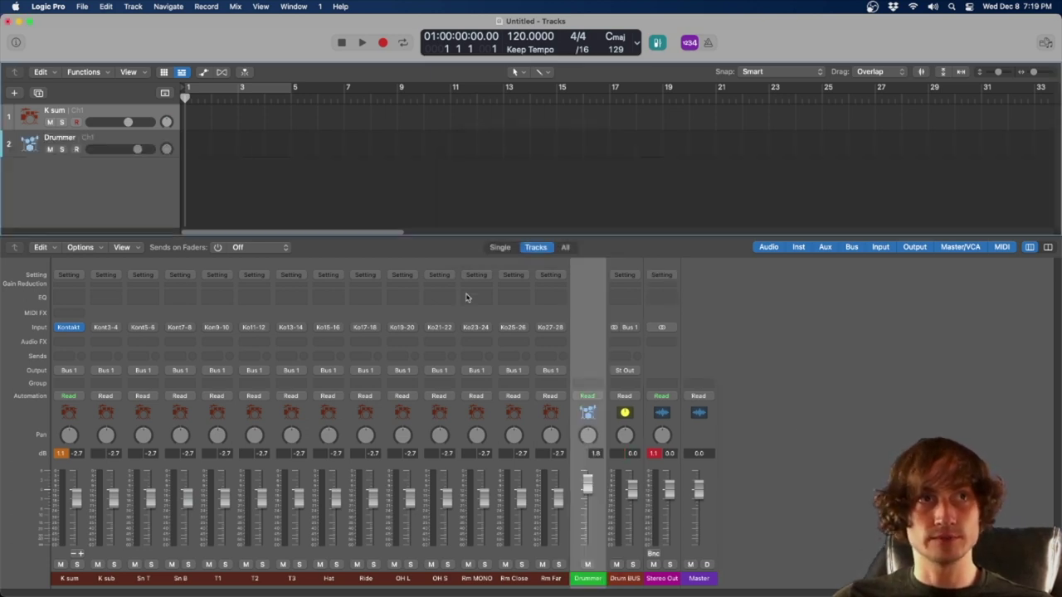
pyautogui.click(73, 141)
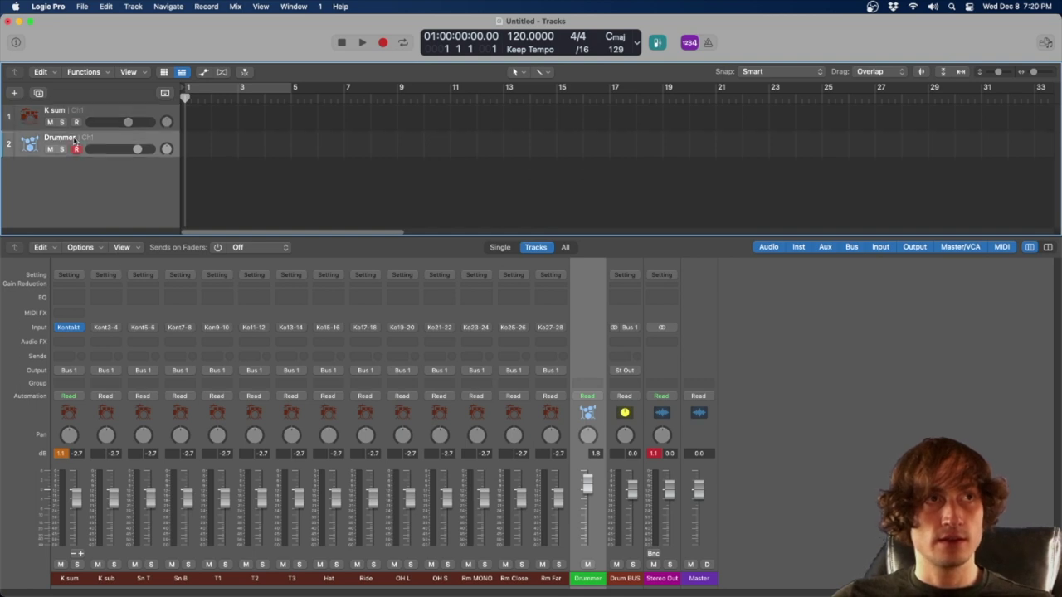
pyautogui.click(202, 149)
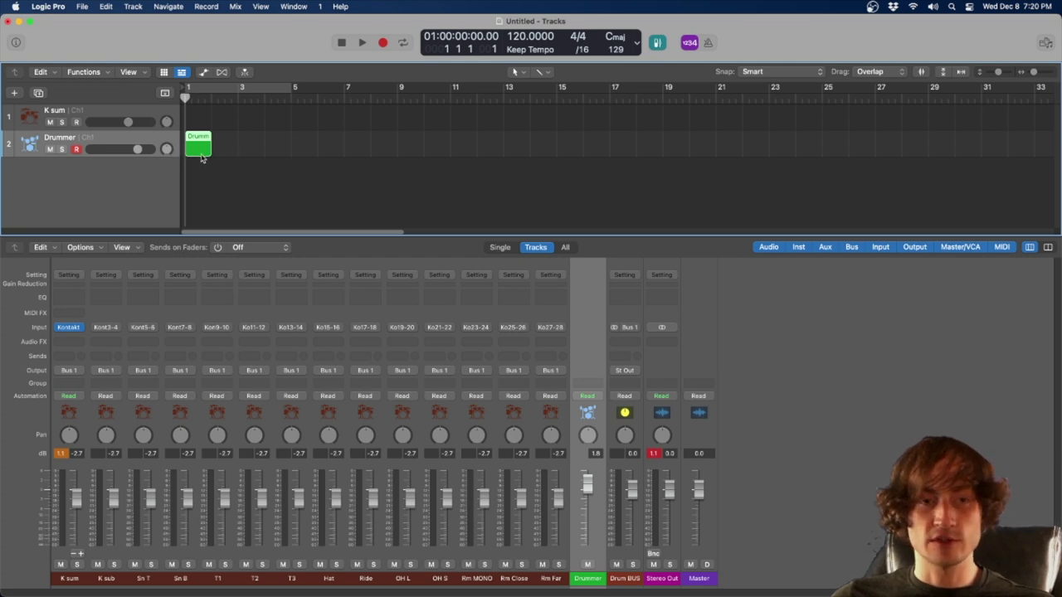
pyautogui.press('BackSpace')
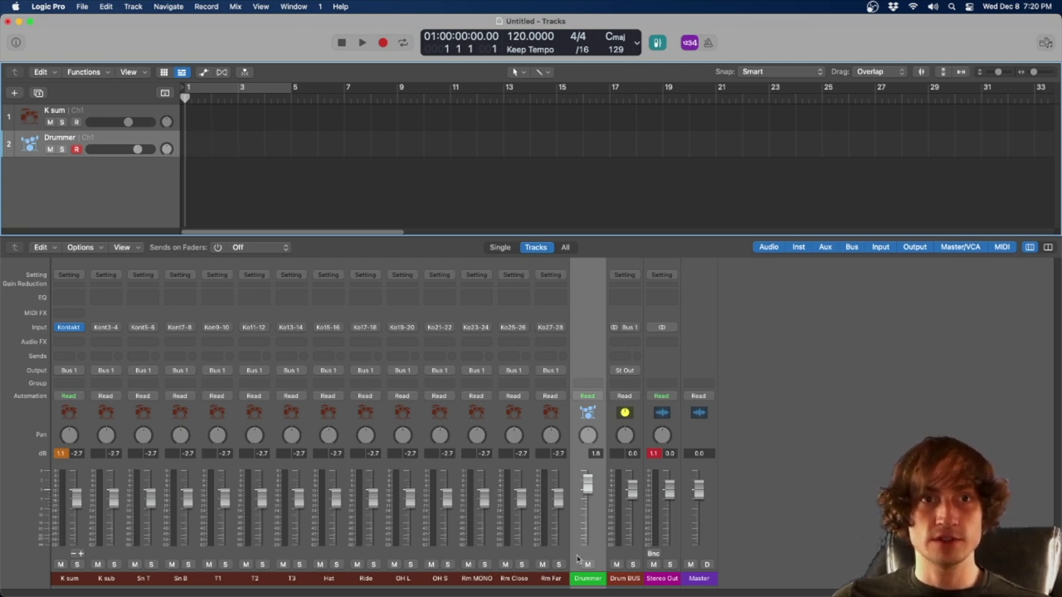
# - Colour the Drummer track dark red and add a region from bar 1 to about bar 25
pyautogui.rightClick(586, 552)
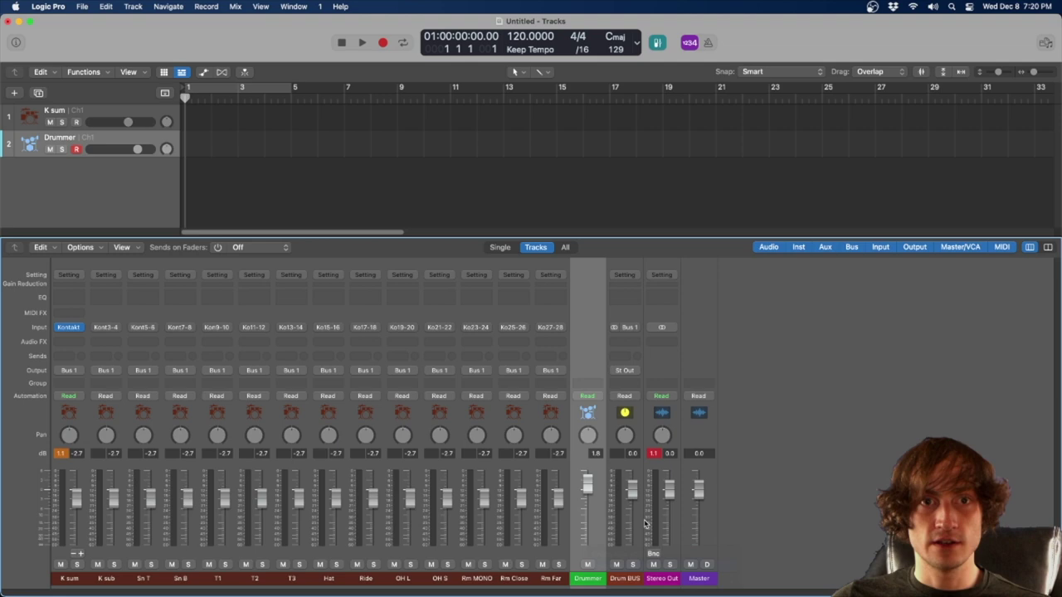
pyautogui.click(622, 565)
pyautogui.click(450, 262)
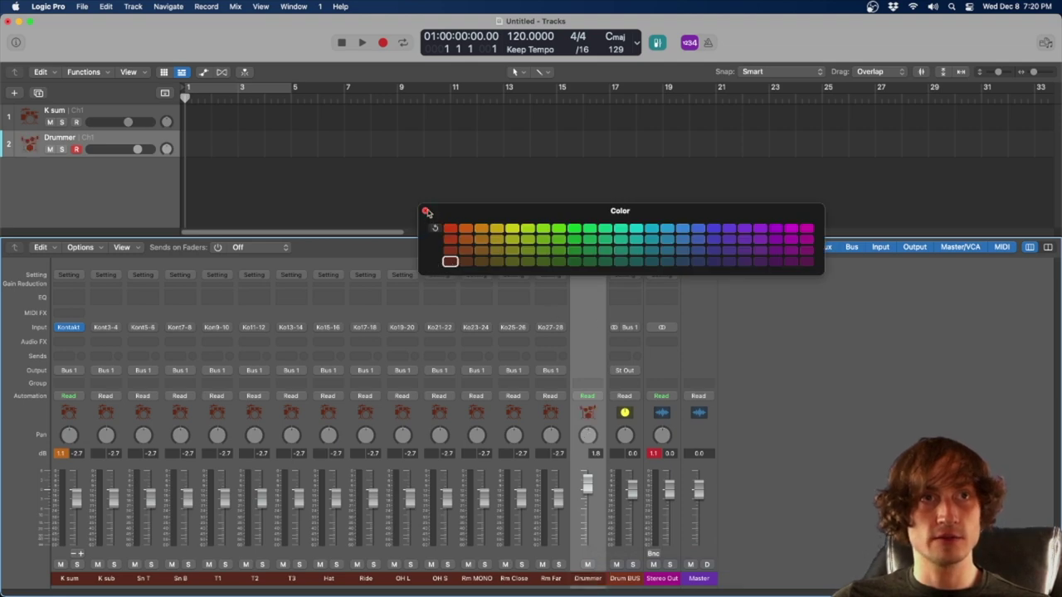
pyautogui.click(425, 212)
pyautogui.doubleClick(202, 147)
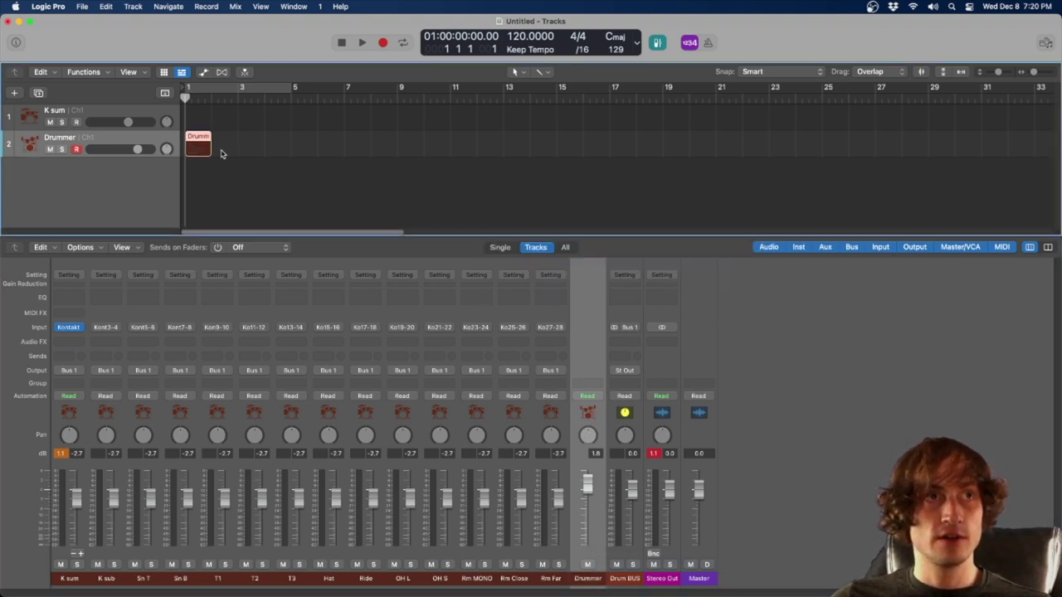
pyautogui.moveTo(205, 150); pyautogui.dragTo(847, 172)
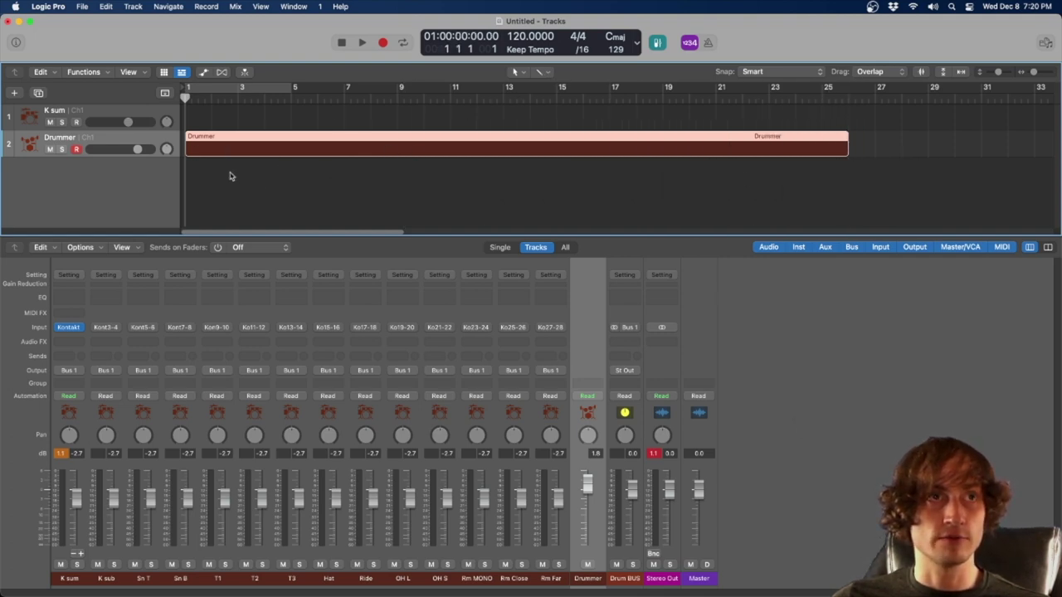
pyautogui.doubleClick(208, 150)
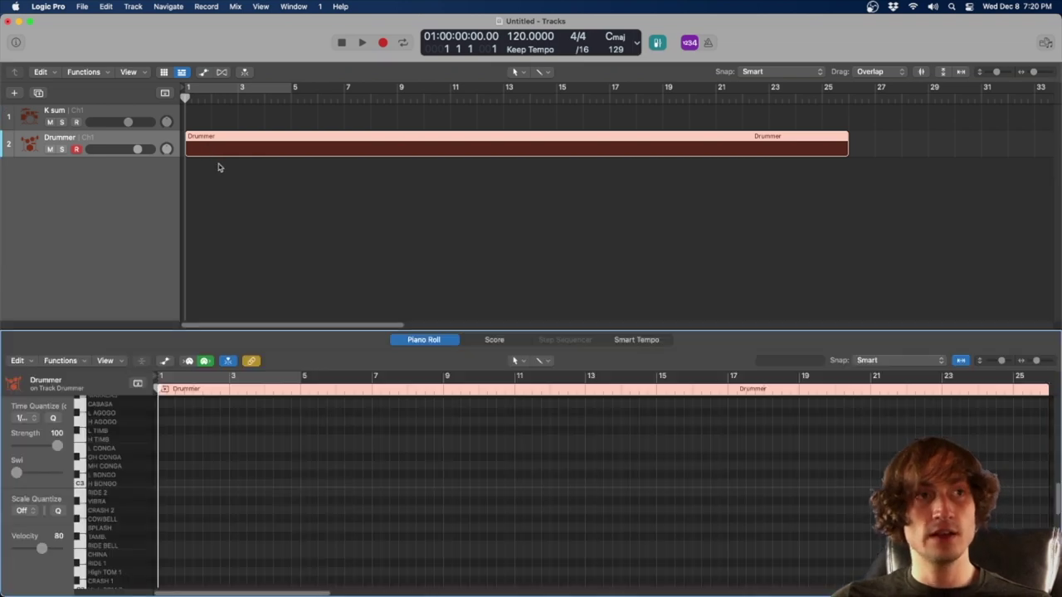
pyautogui.moveTo(234, 238); pyautogui.dragTo(219, 176)
pyautogui.scroll(-10, 122, 356)
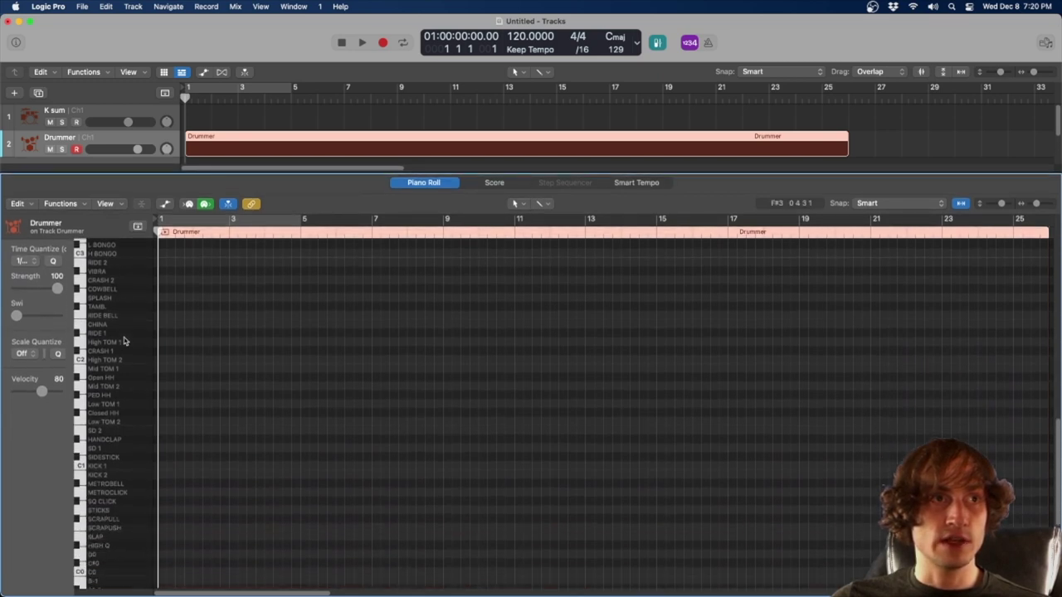
pyautogui.scroll(-1, 124, 340)
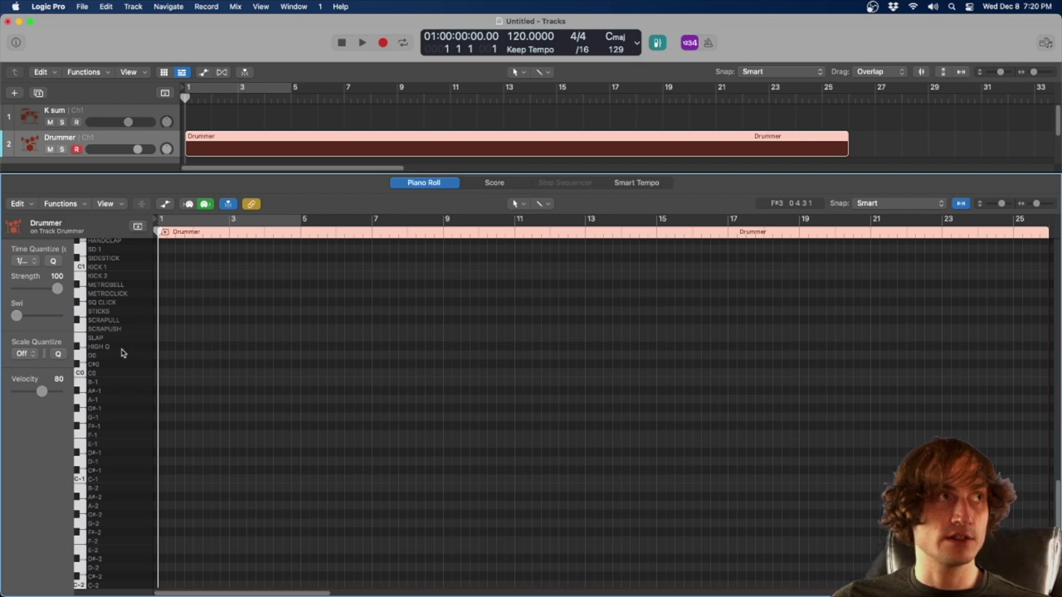
pyautogui.scroll(1, 139, 342)
pyautogui.scroll(-1, 126, 335)
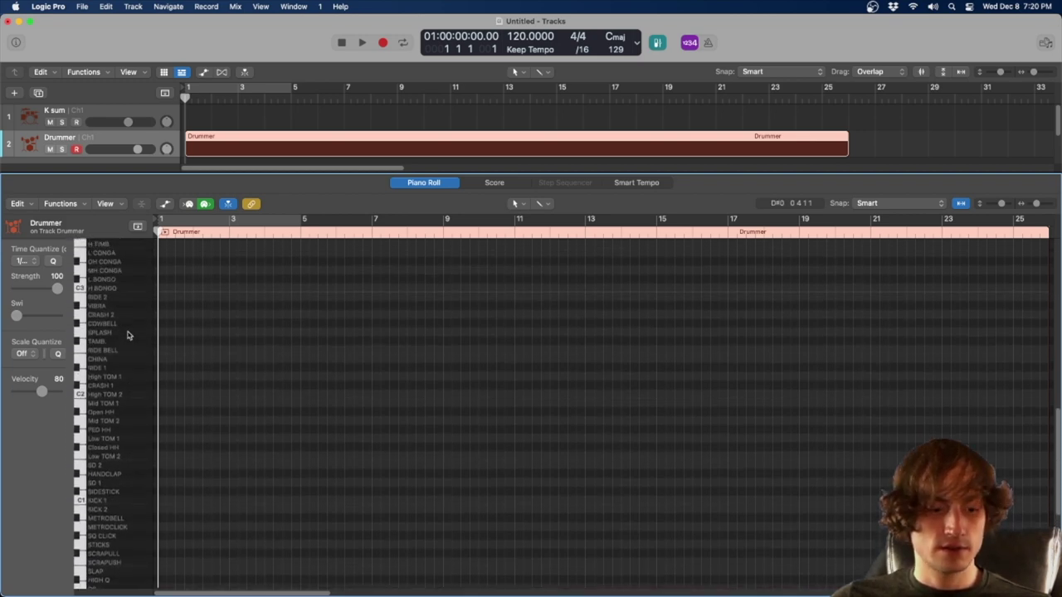
pyautogui.scroll(15, 128, 335)
pyautogui.scroll(-3, 129, 335)
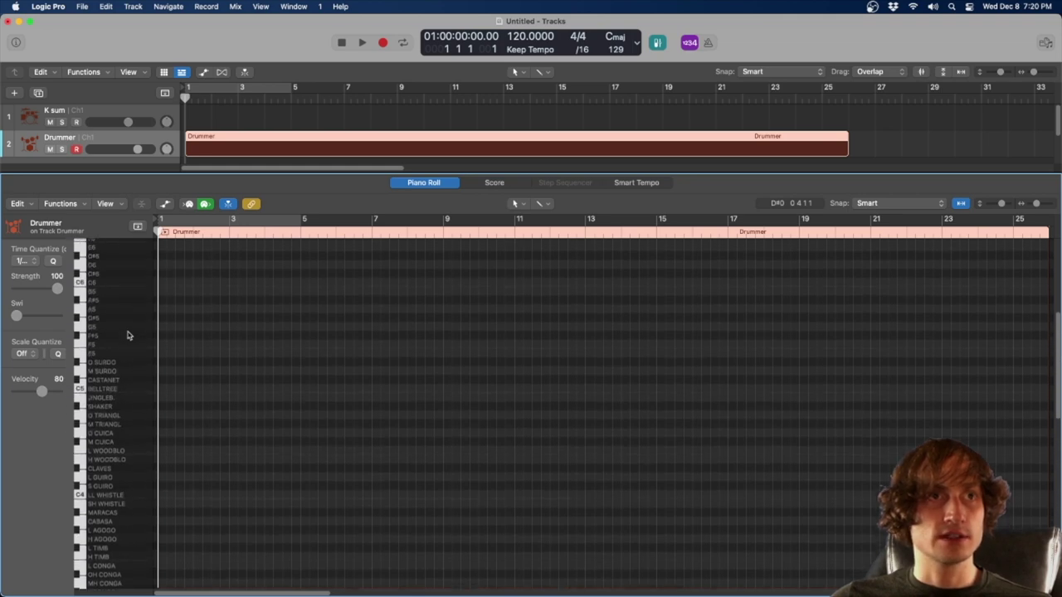
pyautogui.scroll(-10, 129, 335)
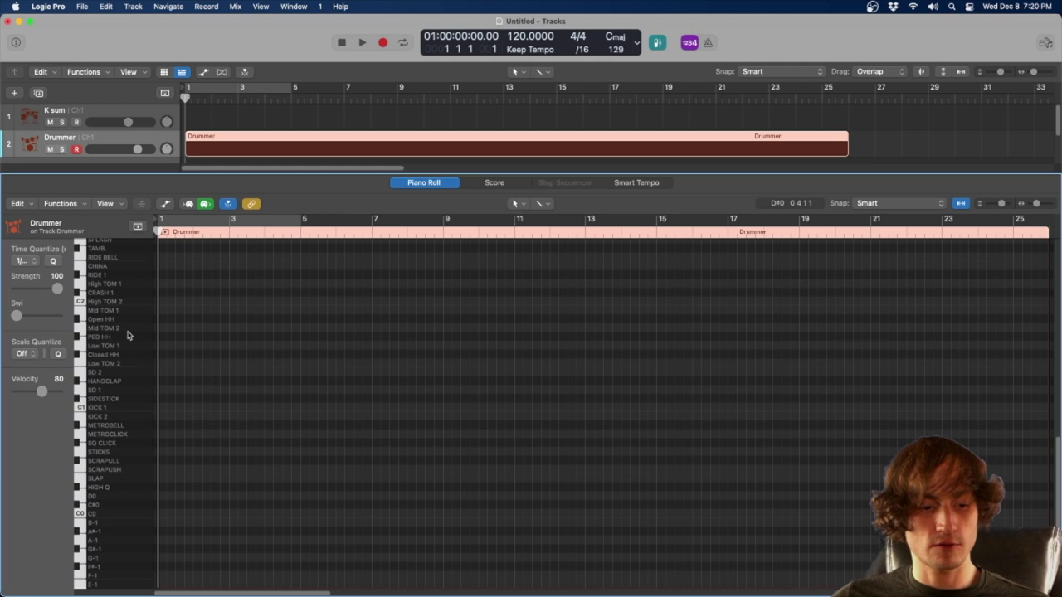
pyautogui.press('x')
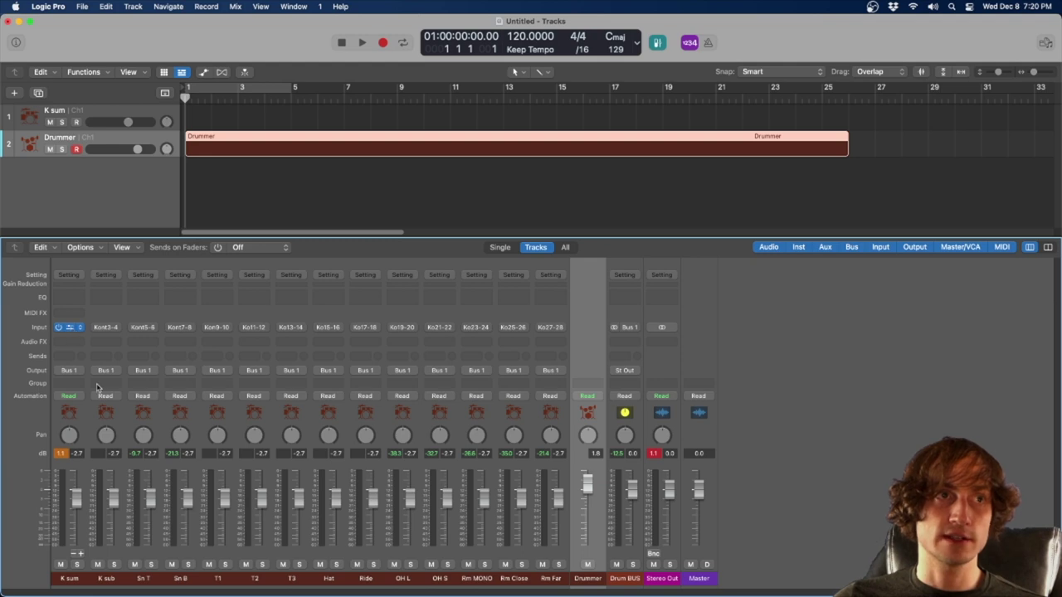
# - Import the Low_MIDI-M&M_CUSTOM.nka map into the K sum Kontakt kit's Mappings settings
pyautogui.click(69, 327)
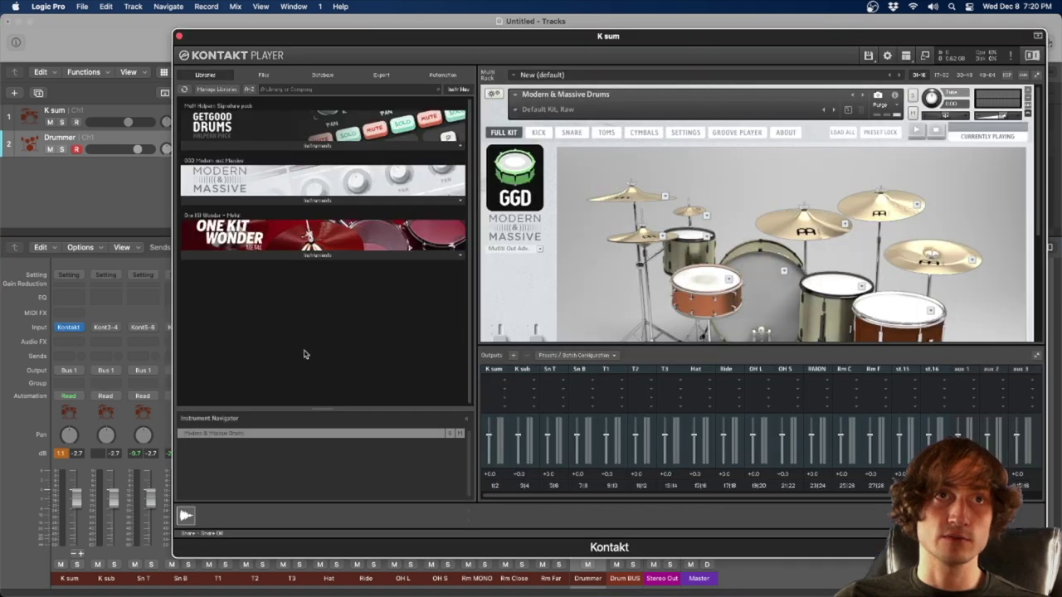
pyautogui.click(675, 135)
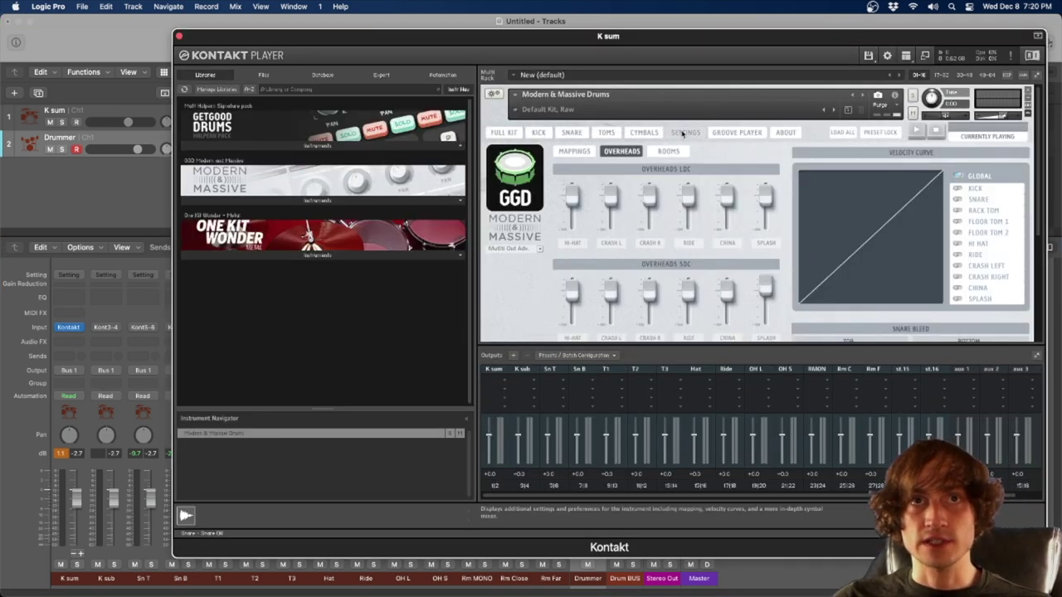
pyautogui.click(572, 152)
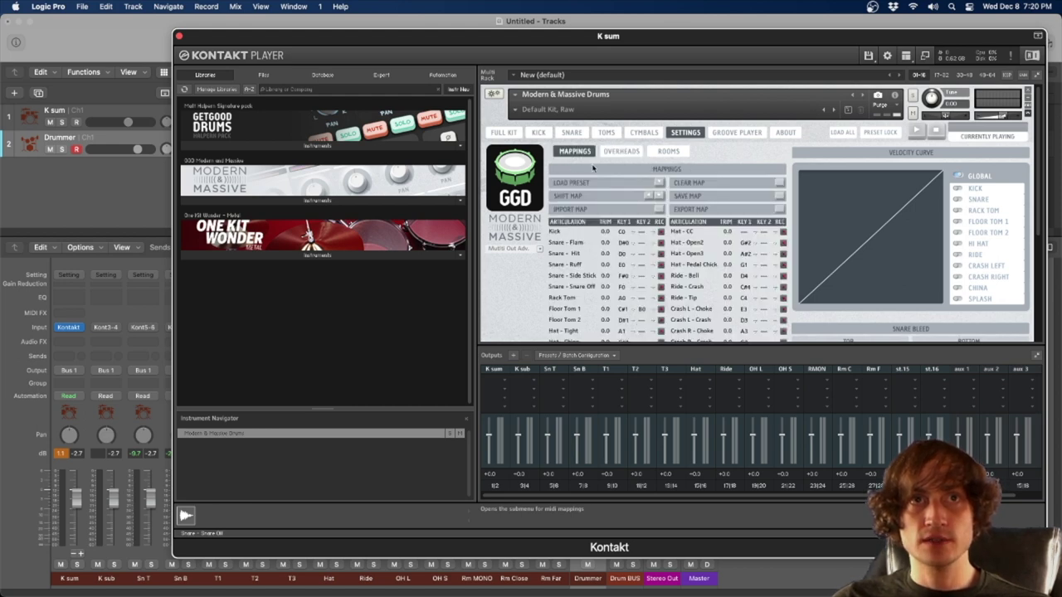
pyautogui.scroll(-1, 589, 163)
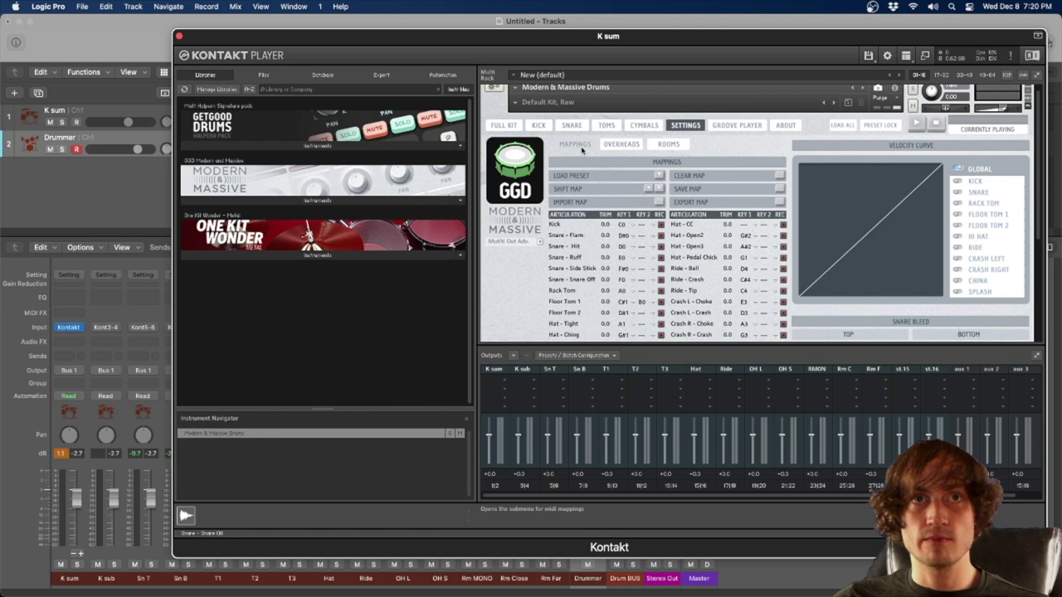
pyautogui.click(575, 145)
pyautogui.scroll(-1, 630, 175)
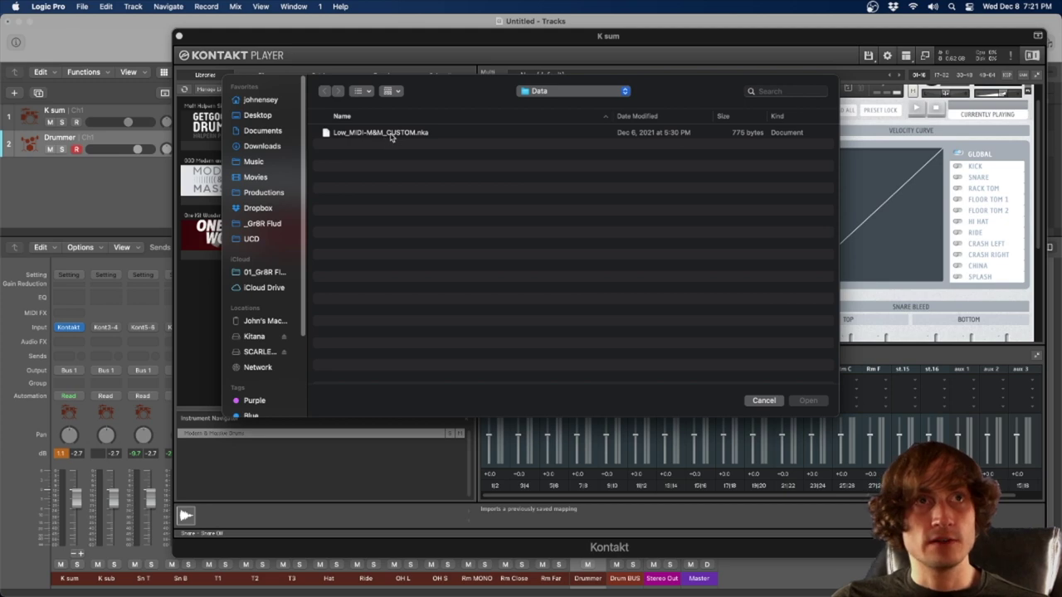
pyautogui.doubleClick(391, 138)
pyautogui.scroll(-3, 510, 253)
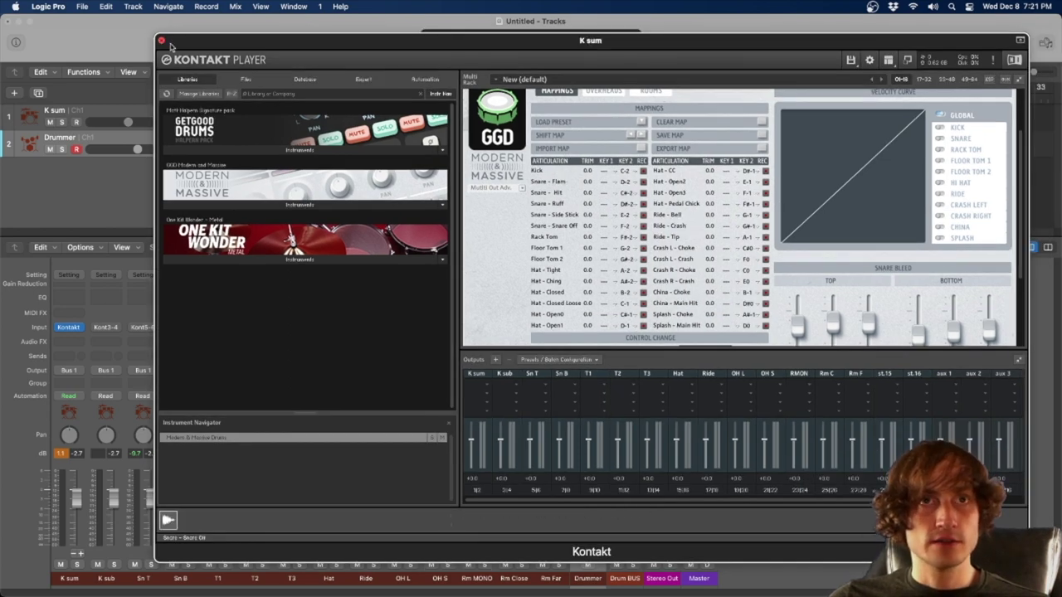
pyautogui.moveTo(506, 45); pyautogui.dragTo(798, 74)
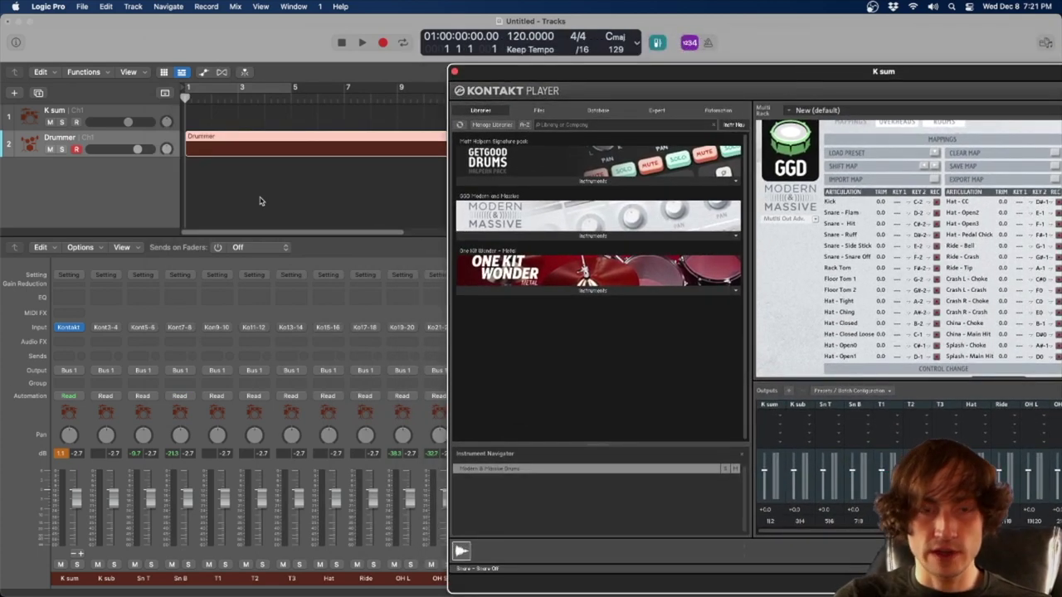
# - Reopen the Drummer note-map table, move and enlarge it, and select the rows downward from G8
pyautogui.press('super+0')
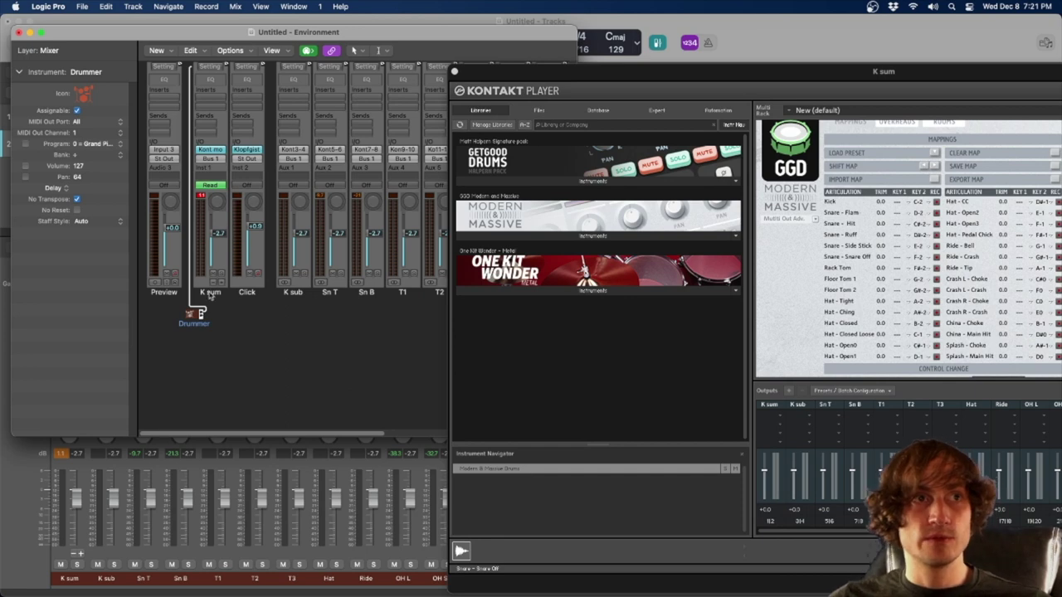
pyautogui.doubleClick(196, 314)
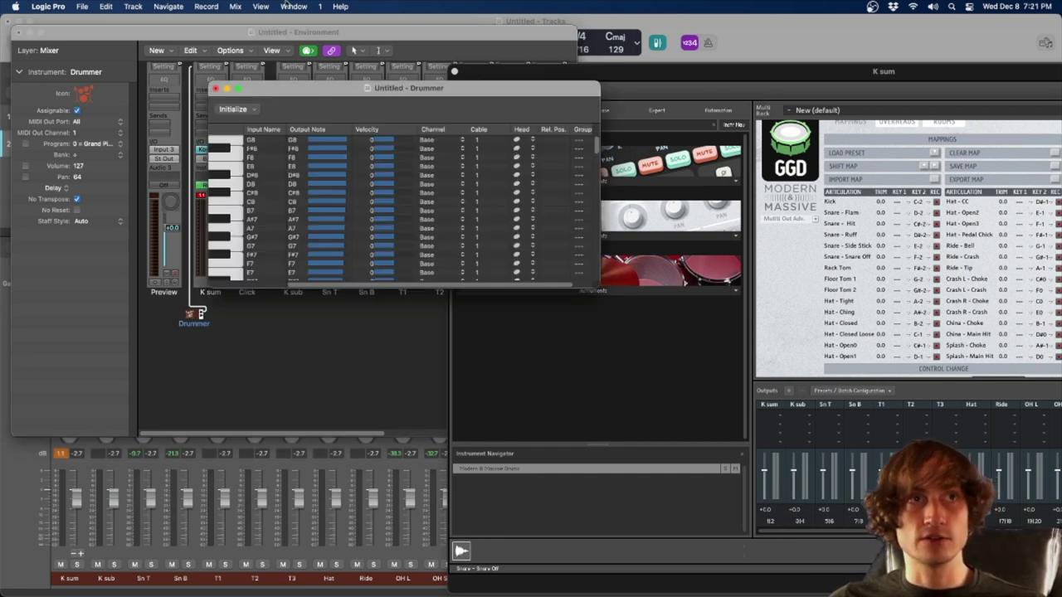
pyautogui.moveTo(294, 97); pyautogui.dragTo(279, 33)
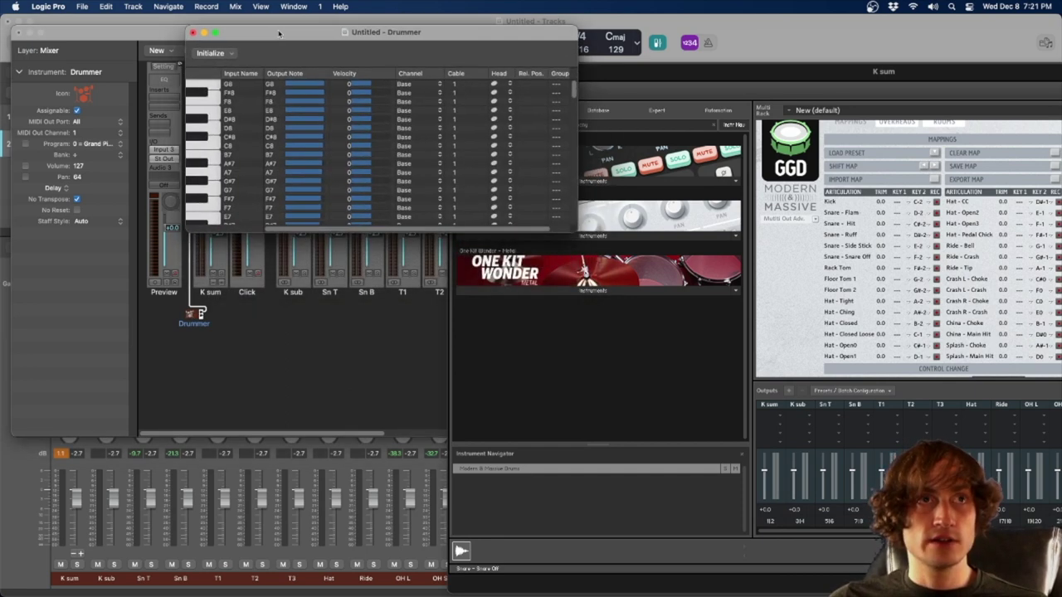
pyautogui.moveTo(184, 233); pyautogui.dragTo(106, 560)
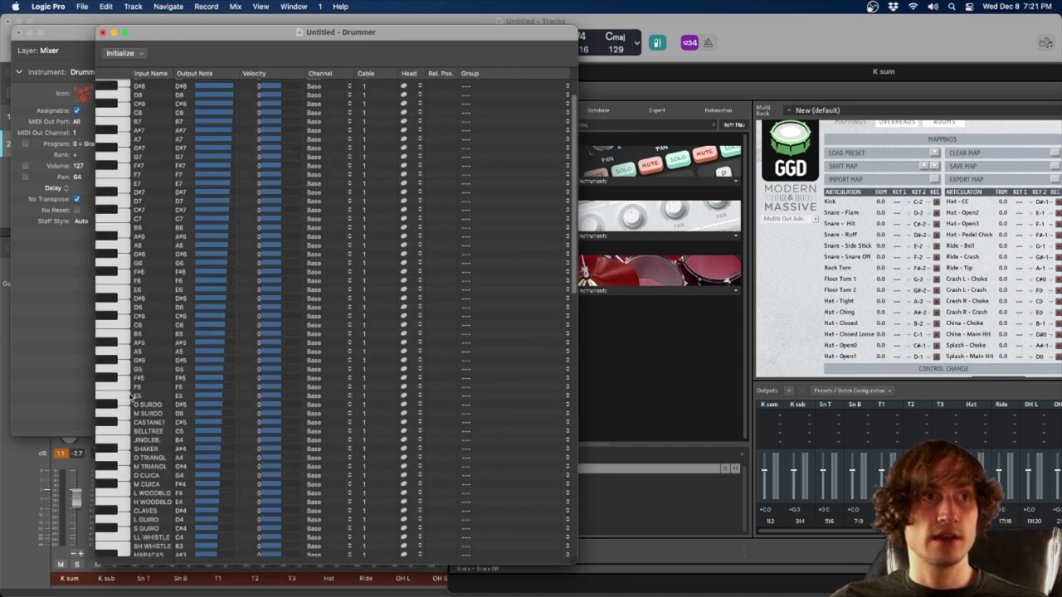
pyautogui.click(125, 88)
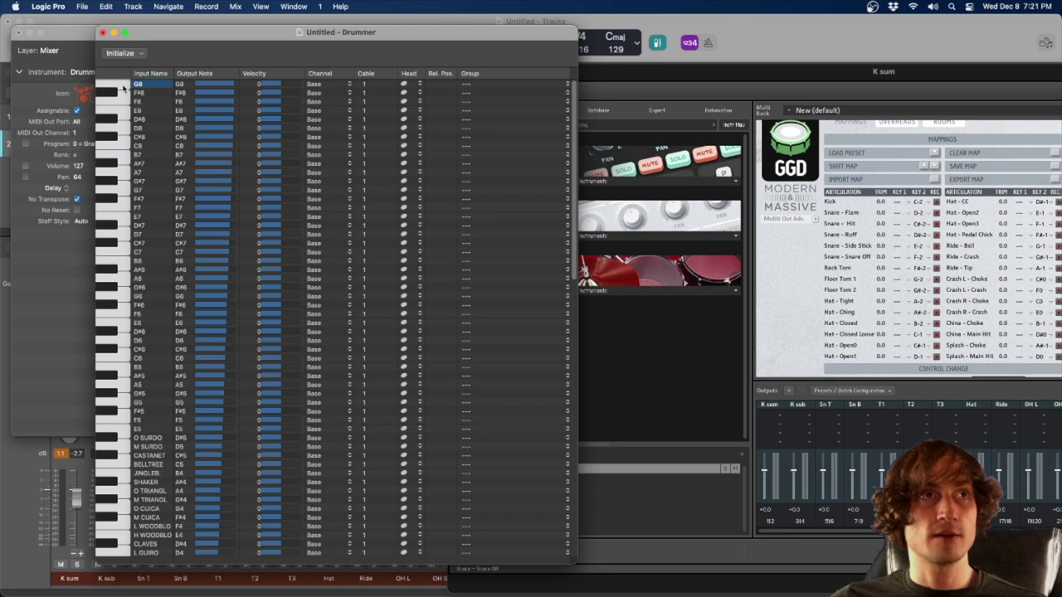
pyautogui.moveTo(124, 88); pyautogui.dragTo(117, 589)
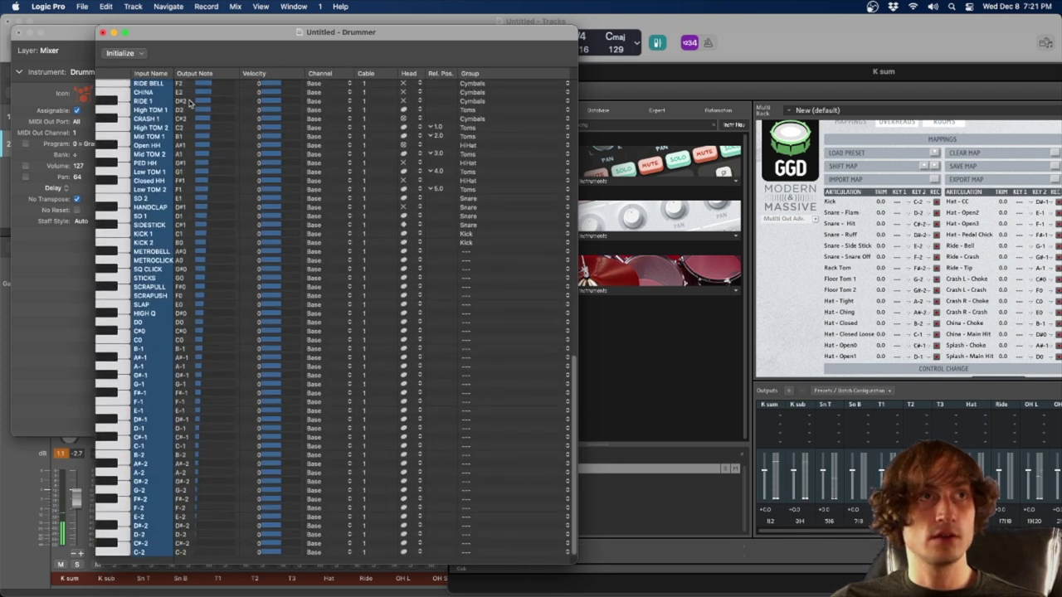
# - Initialize the Drummer note map so every input name matches its note name
pyautogui.click(140, 54)
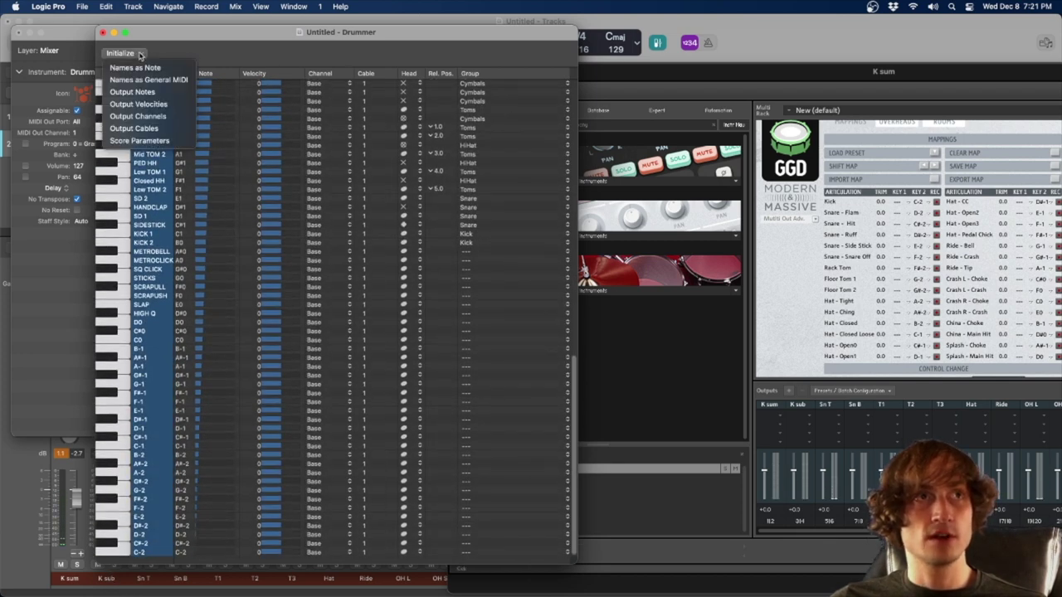
pyautogui.click(140, 54)
pyautogui.click(140, 54)
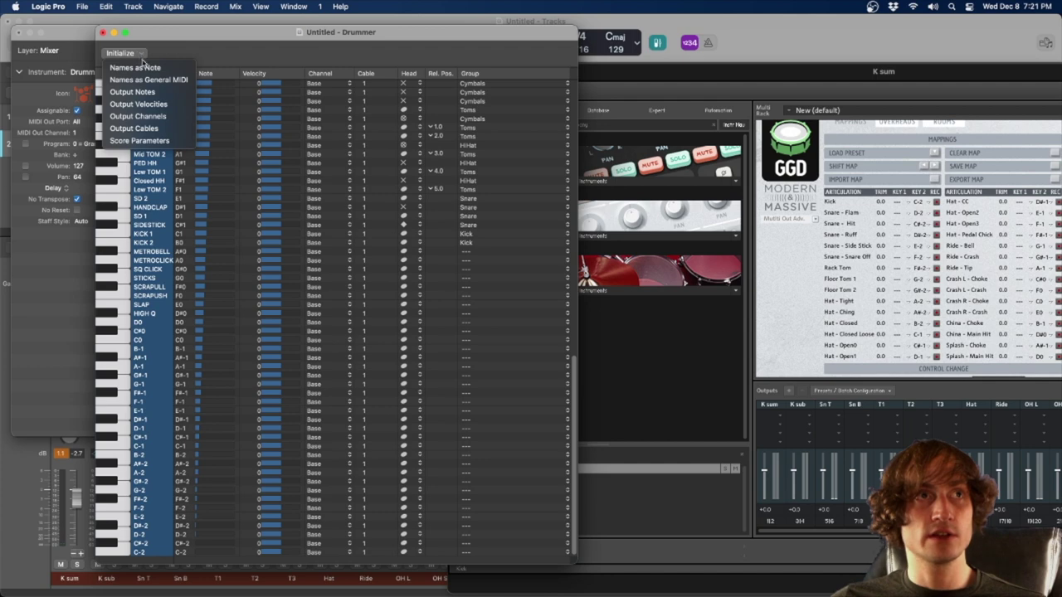
pyautogui.click(147, 69)
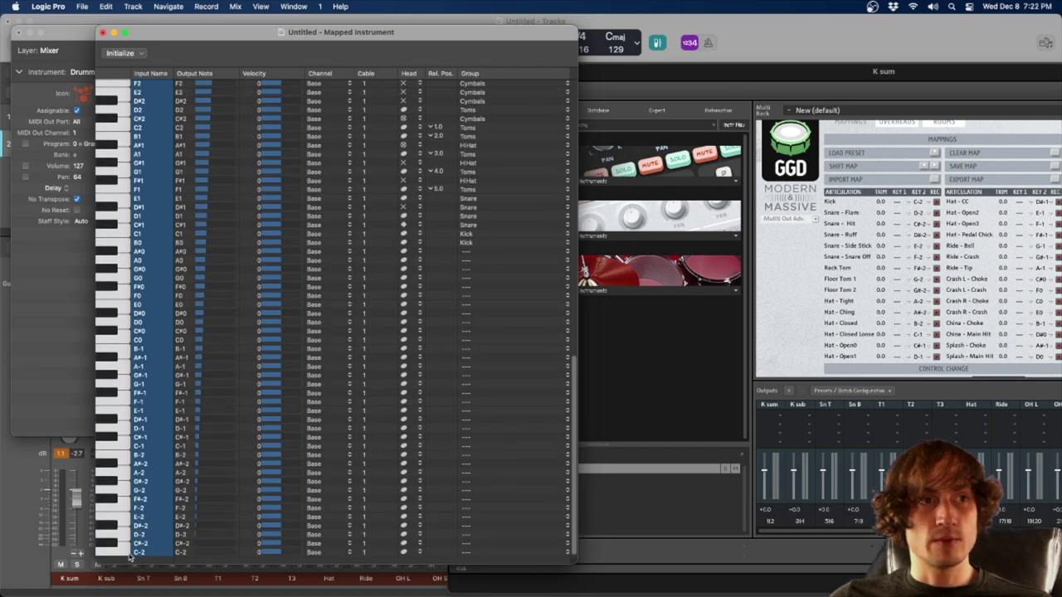
# - Rename the rows from C-2 upward after the Kontakt articulations, Kick through Crash L
pyautogui.doubleClick(136, 552)
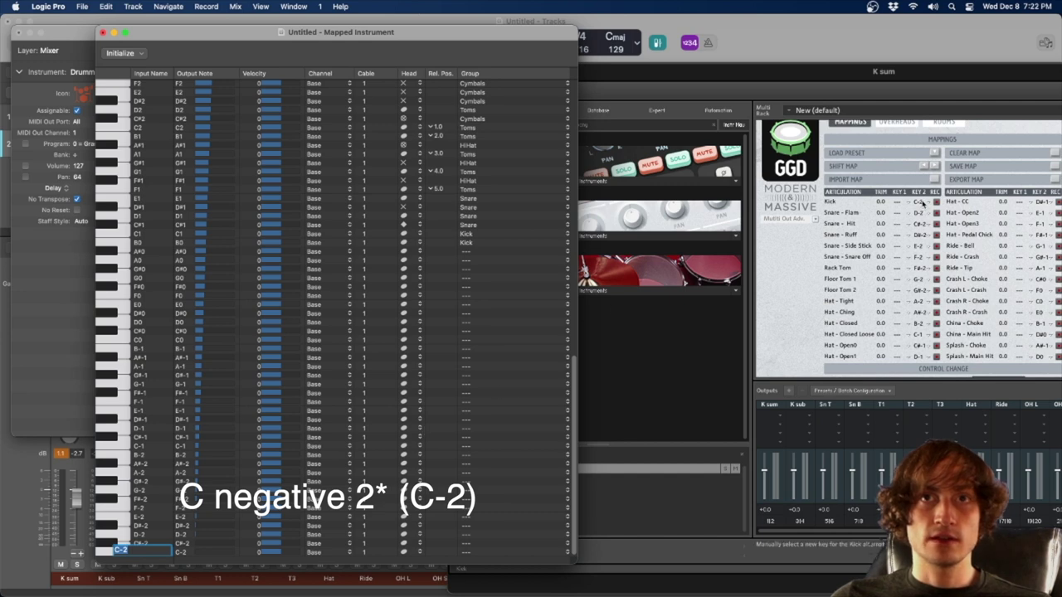
pyautogui.moveTo(947, 75); pyautogui.dragTo(922, 77)
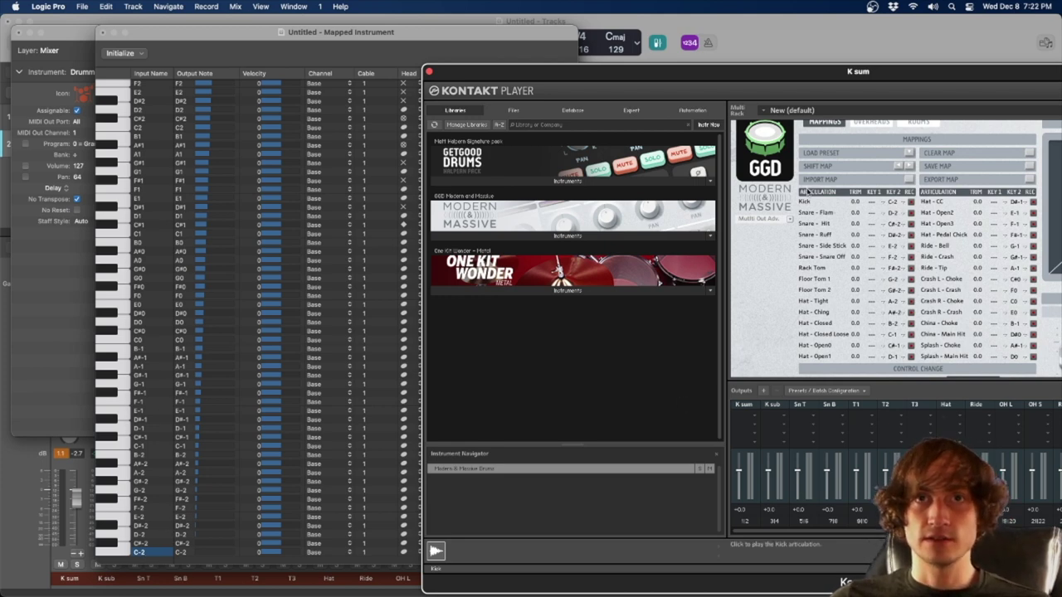
pyautogui.moveTo(142, 549); pyautogui.dragTo(229, 376)
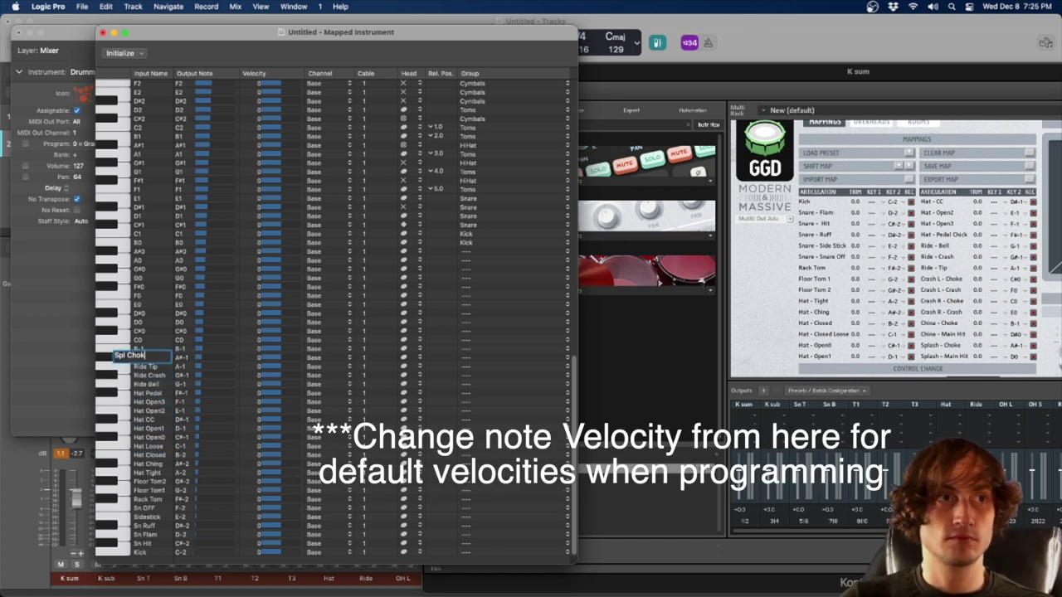
pyautogui.moveTo(157, 362); pyautogui.dragTo(143, 297)
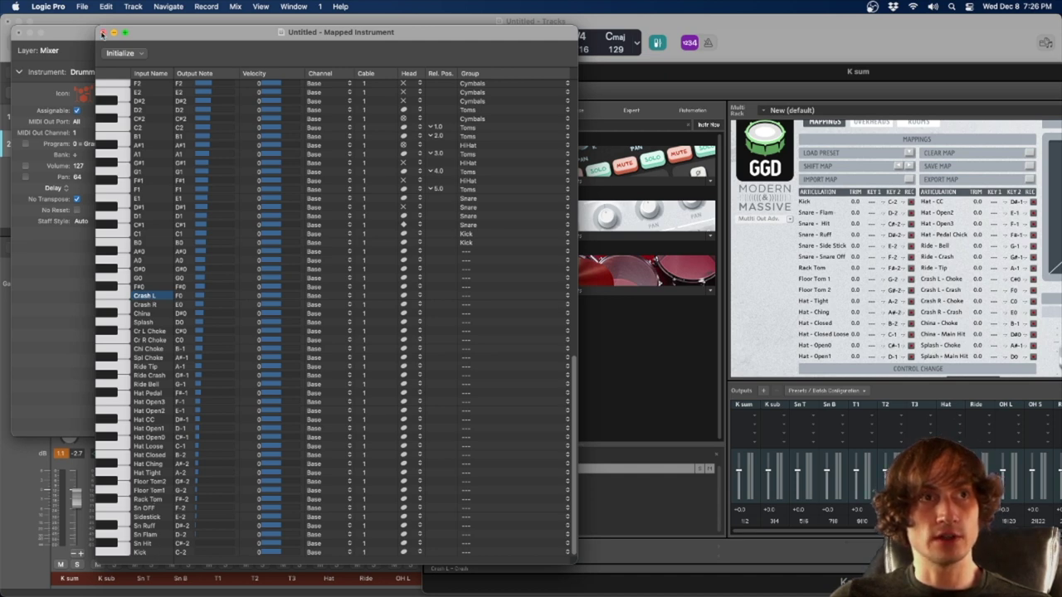
# - Close the note-map, Environment and Kontakt windows and open the Drummer region zoomed on its lowest keys
pyautogui.click(102, 32)
pyautogui.click(18, 33)
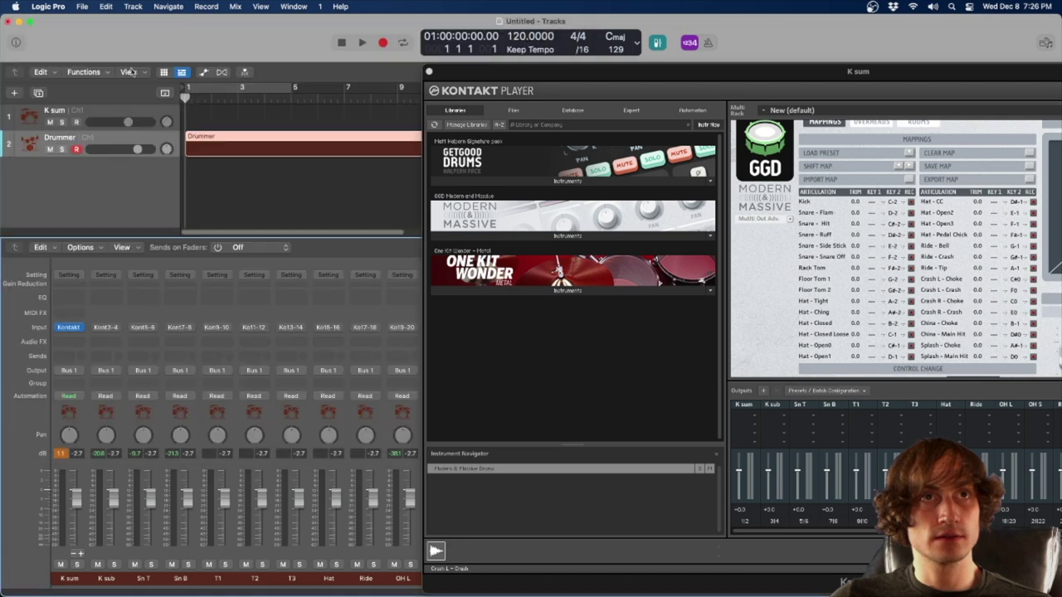
pyautogui.click(429, 73)
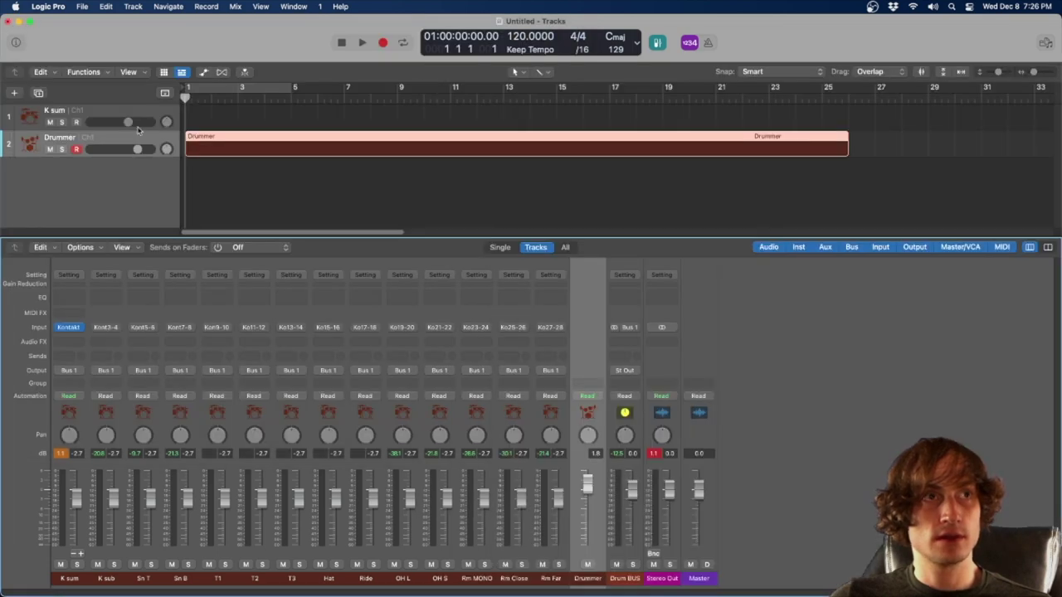
pyautogui.doubleClick(241, 152)
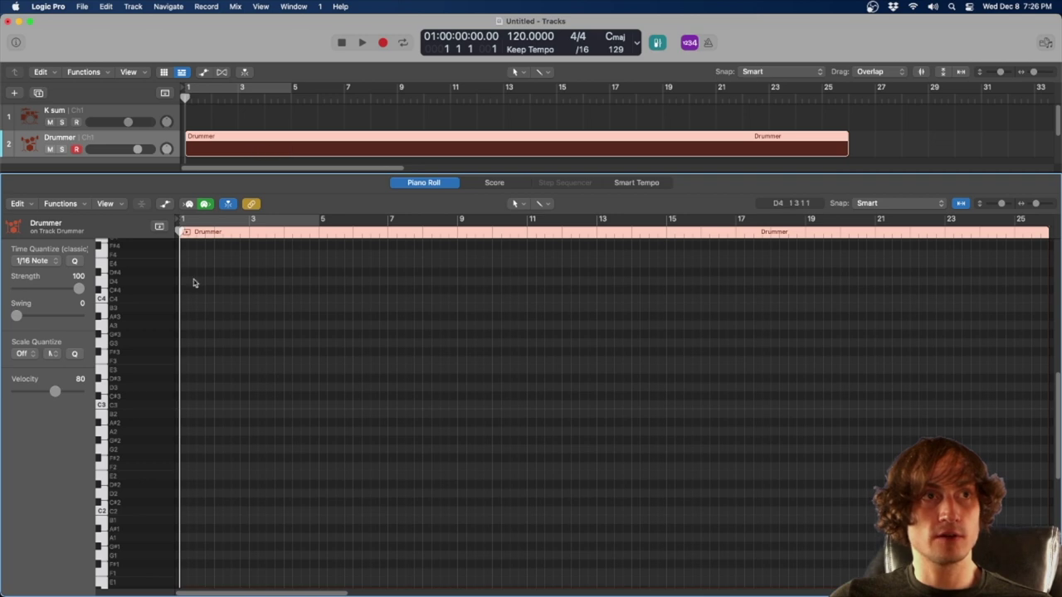
pyautogui.scroll(-10, 194, 279)
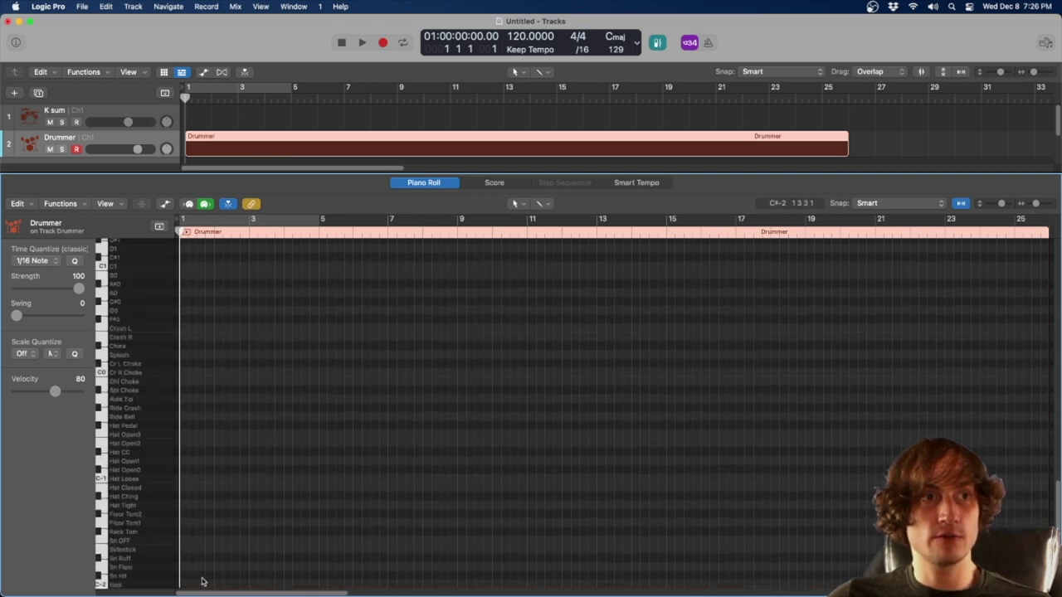
pyautogui.press('super+a')
pyautogui.press('z')
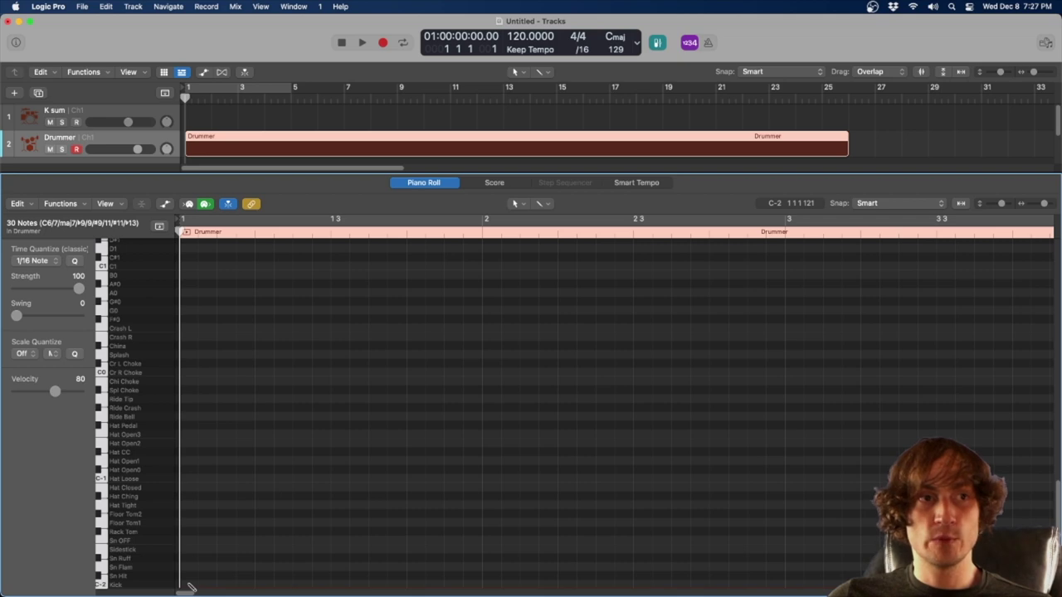
# - Pencil a placeholder note on every drum row from Kick to Crash L and select them all
pyautogui.keyDown('super'); pyautogui.click(189, 582); pyautogui.keyUp('super')
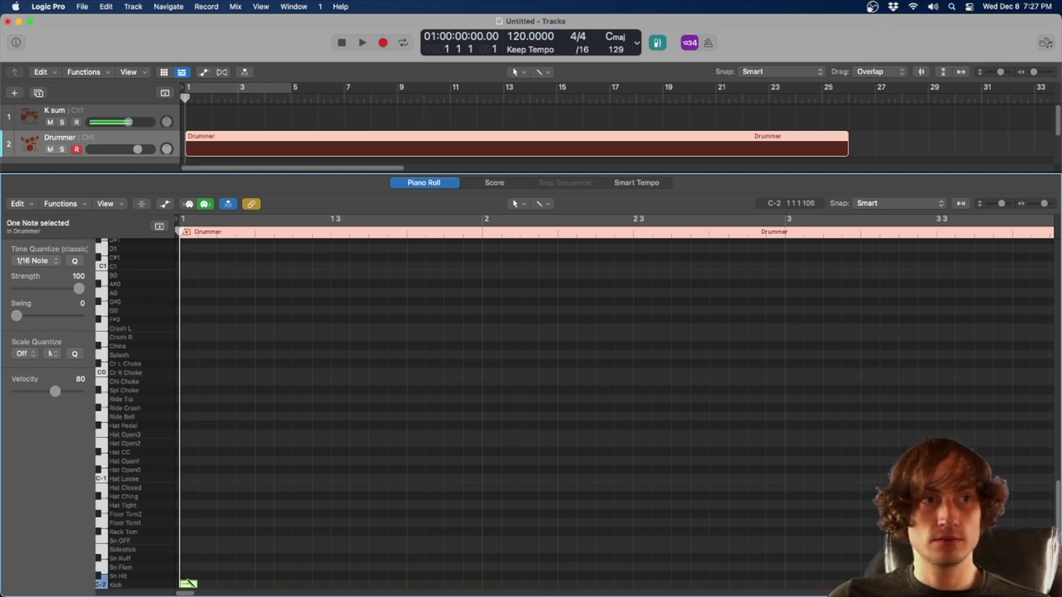
pyautogui.moveTo(188, 566)
pyautogui.mouseDown()
pyautogui.moveTo(222, 539)
pyautogui.moveTo(182, 519)
pyautogui.moveTo(189, 524)
pyautogui.moveTo(191, 434)
pyautogui.moveTo(188, 412)
pyautogui.moveTo(176, 411)
pyautogui.moveTo(190, 397)
pyautogui.moveTo(191, 328)
pyautogui.mouseUp()
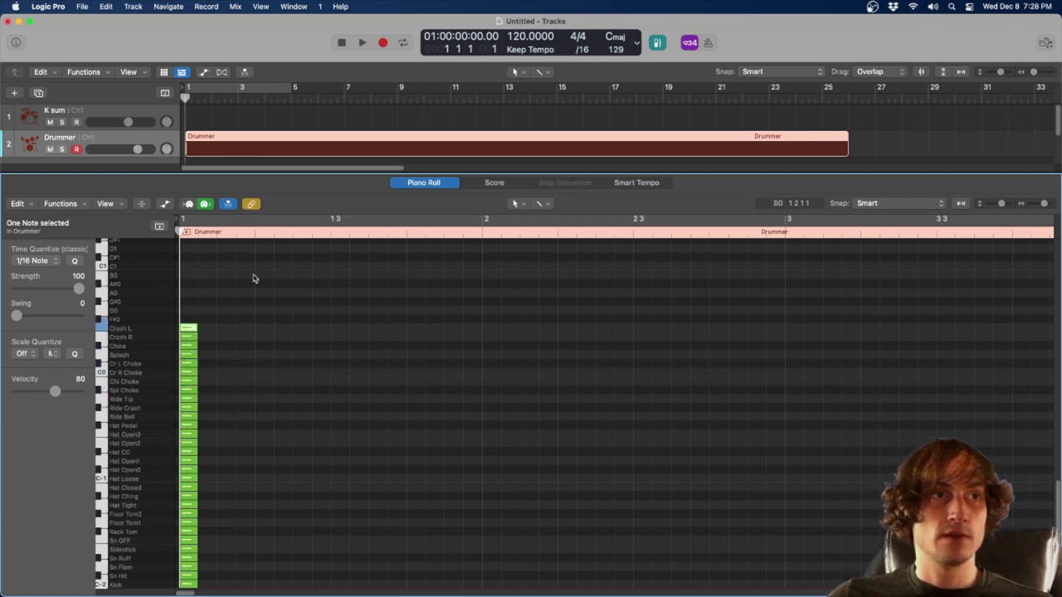
pyautogui.moveTo(254, 277); pyautogui.dragTo(190, 588)
# - Mute all 30 notes with the Mute tool and enable Collapse Mode to show only named rows
pyautogui.click(541, 203)
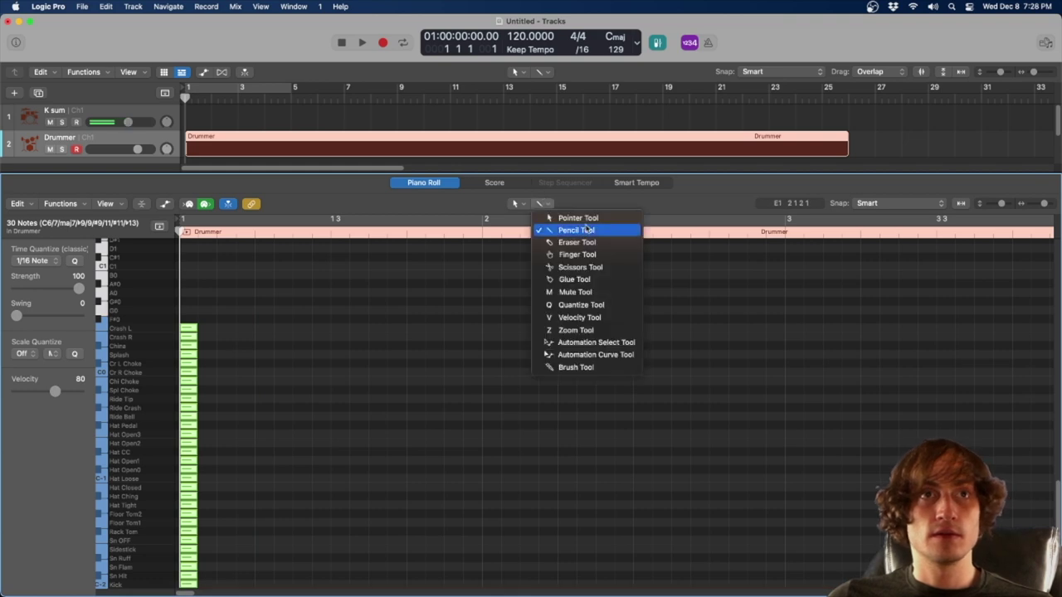
pyautogui.click(602, 292)
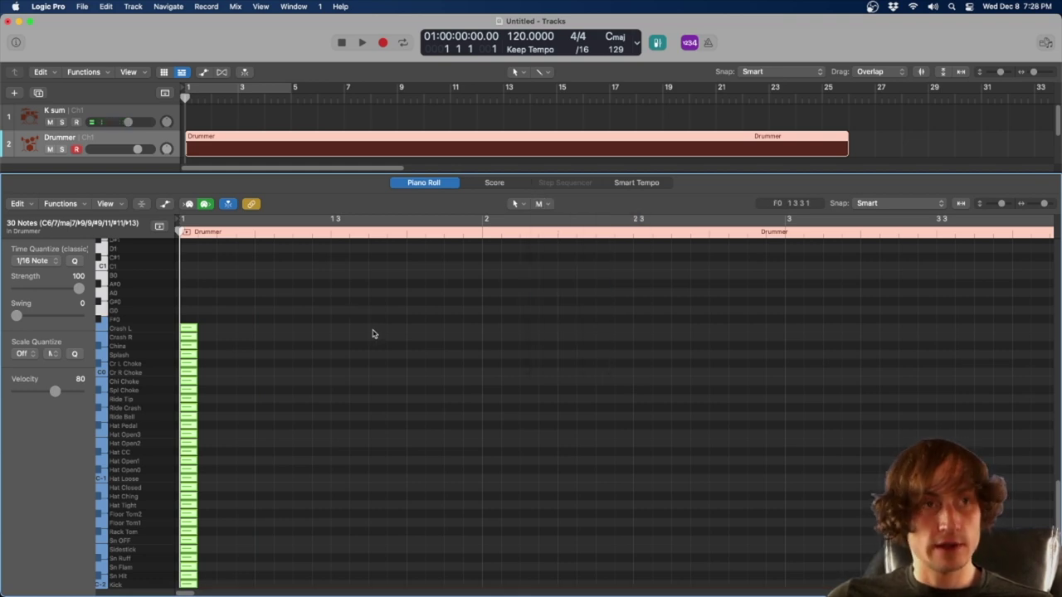
pyautogui.click(191, 329)
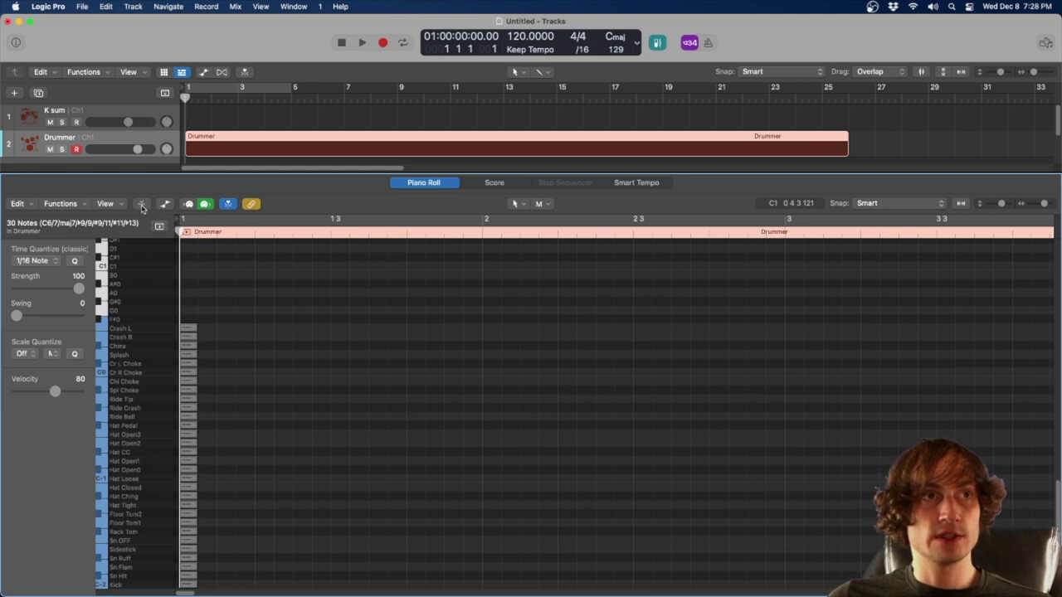
pyautogui.click(142, 205)
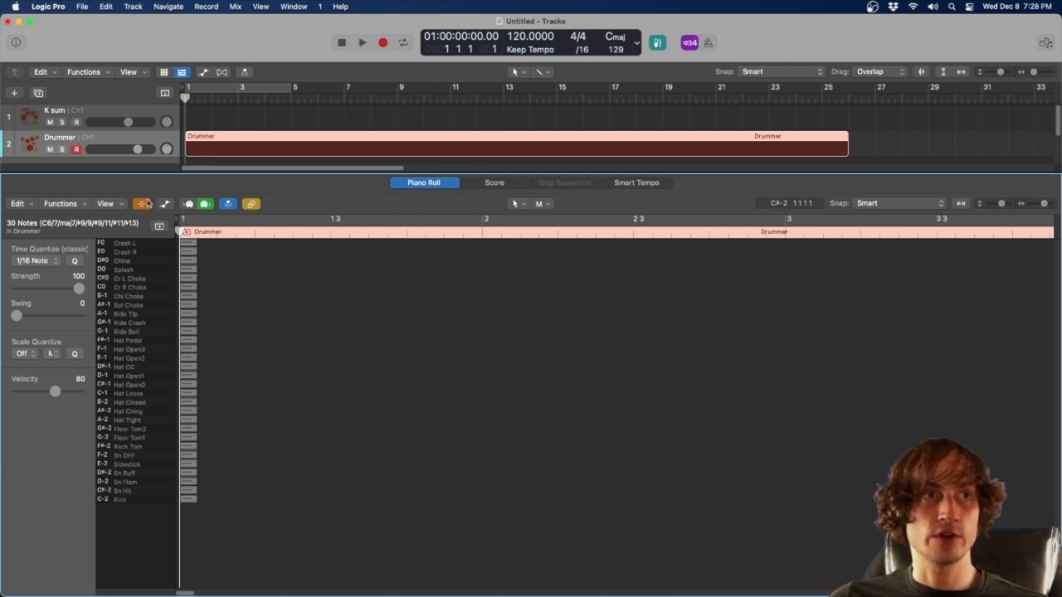
# - Swap the lower editor for the Mixer and open the Drummer region in a separate Piano Roll window
pyautogui.click(144, 204)
pyautogui.press('x')
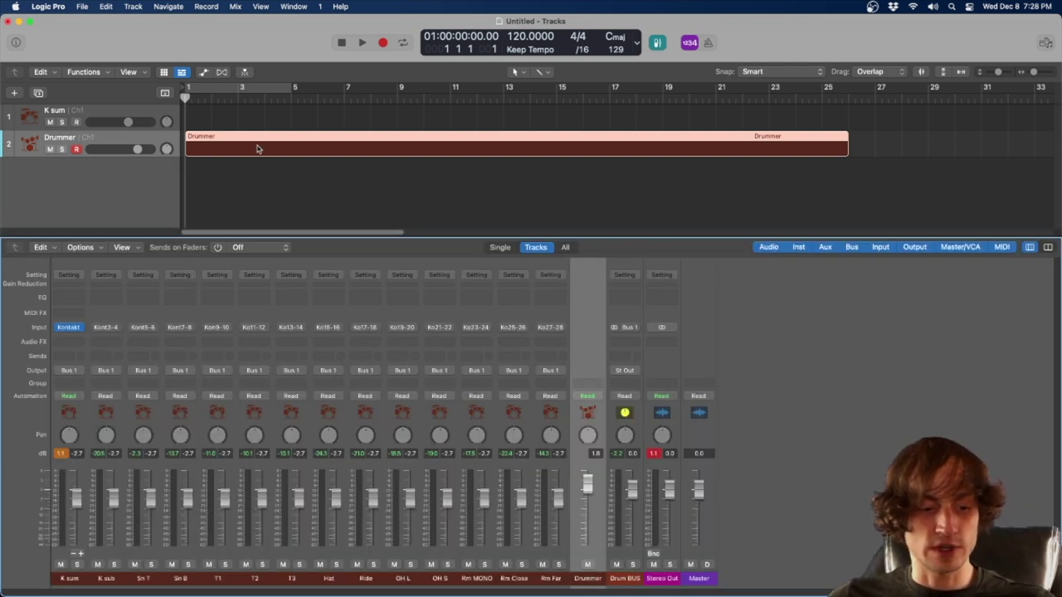
pyautogui.press('super+4')
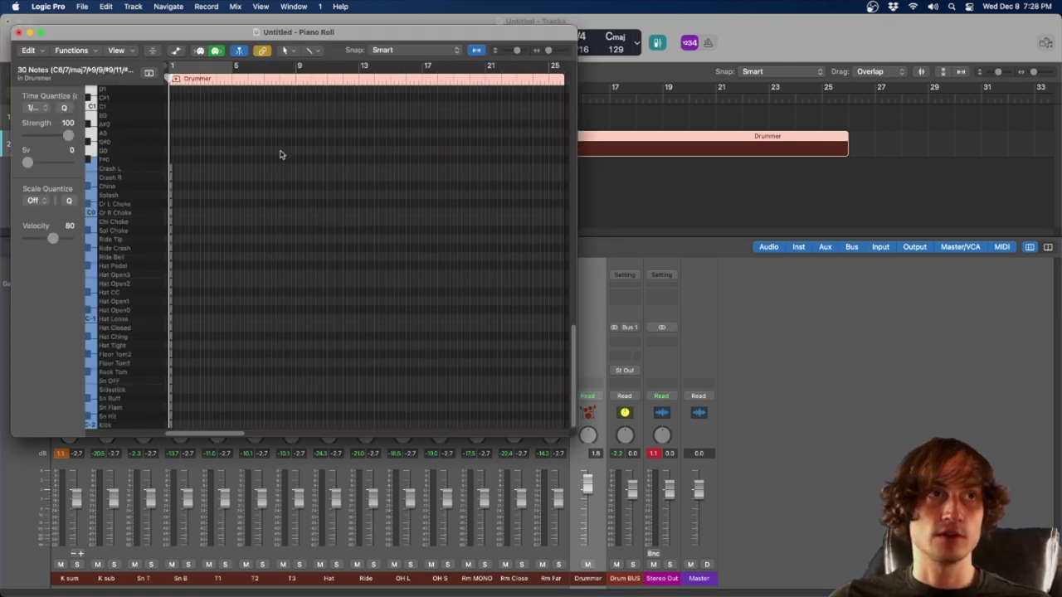
# - Enlarge the Piano Roll window to fill the screen and collapse it to the named drum rows, Kick through Crash L
pyautogui.moveTo(253, 31); pyautogui.dragTo(330, 52)
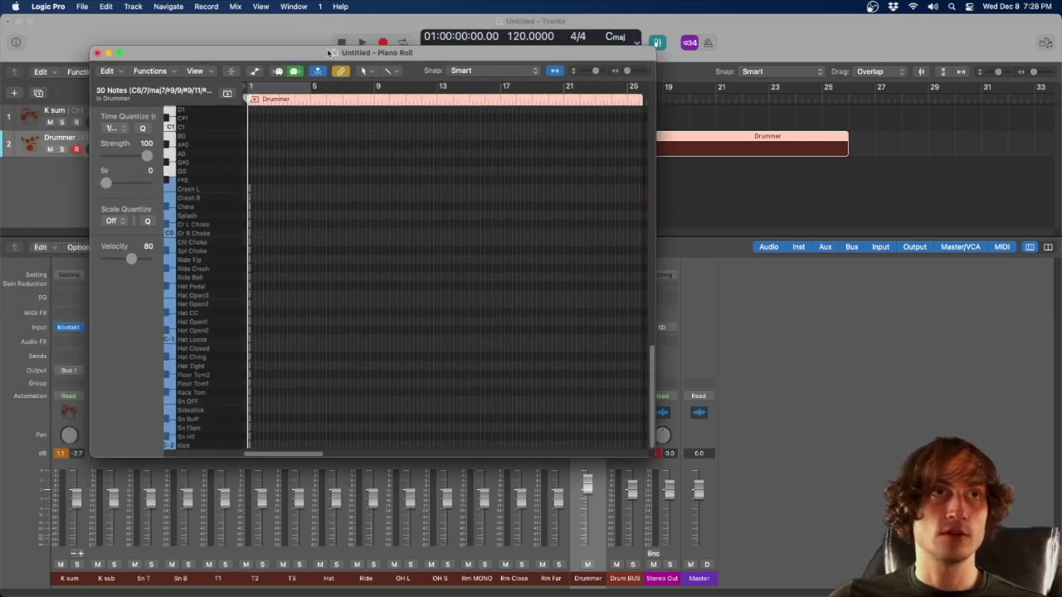
pyautogui.doubleClick(330, 53)
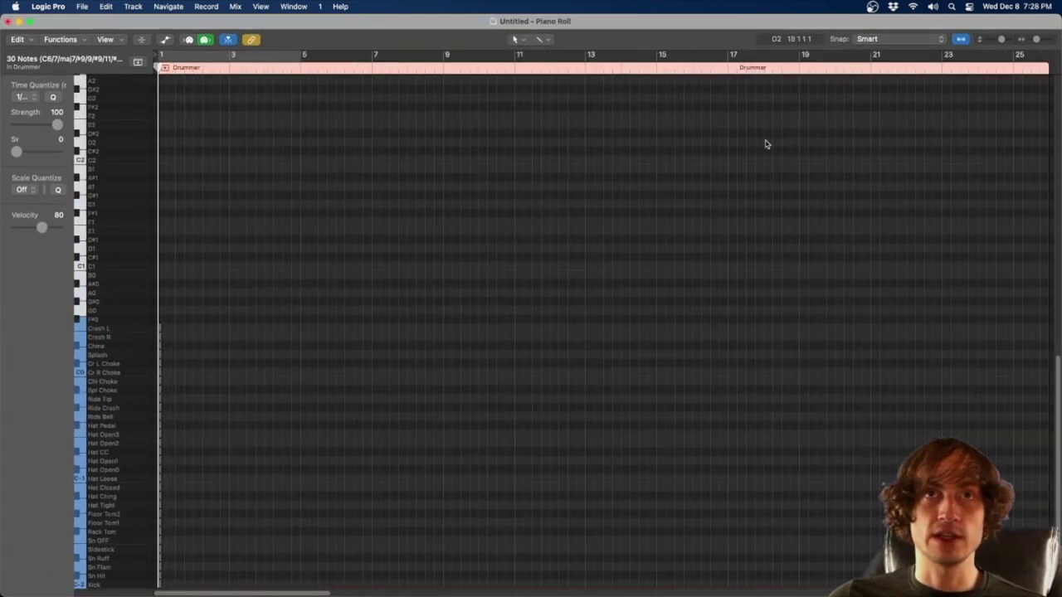
pyautogui.click(138, 39)
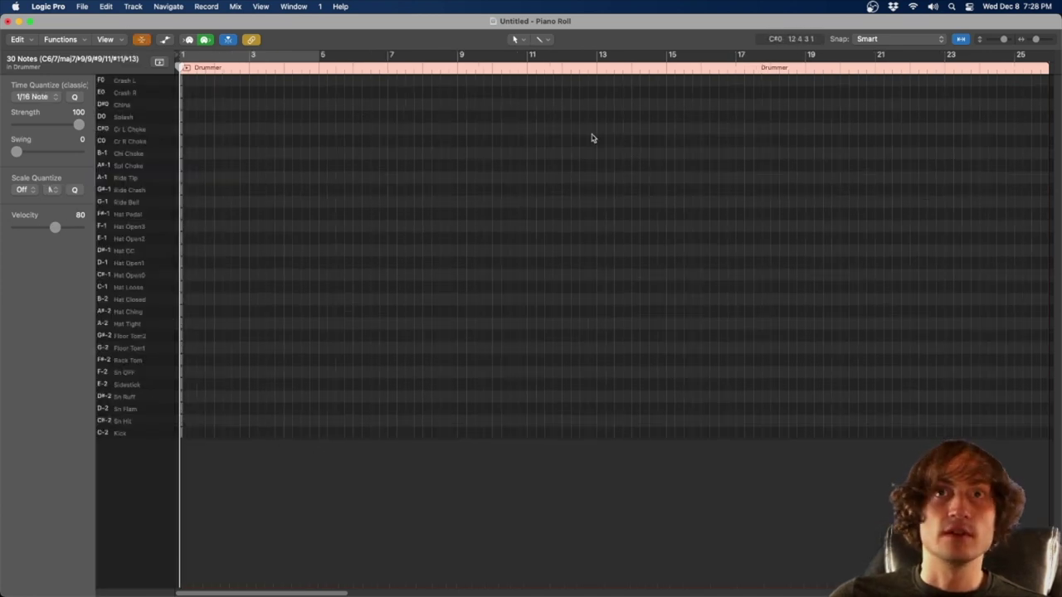
pyautogui.moveTo(1038, 39)
pyautogui.mouseDown()
pyautogui.moveTo(1019, 45)
pyautogui.moveTo(1037, 44)
pyautogui.mouseUp()
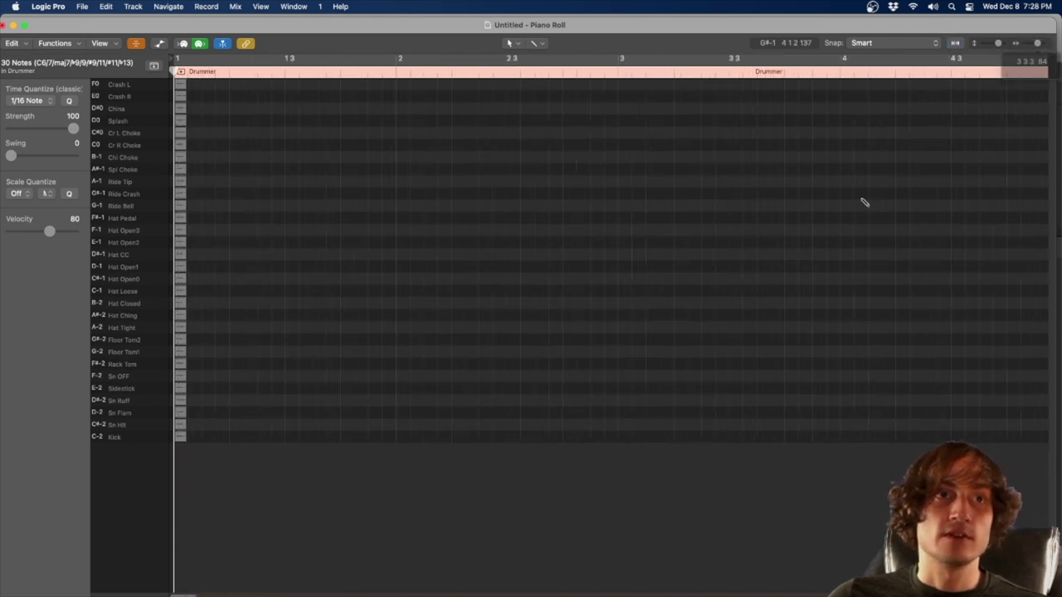
# - Add kicks on beats one and three and Sn Hits on beats two and four across bars 2 and 3
pyautogui.click(403, 437)
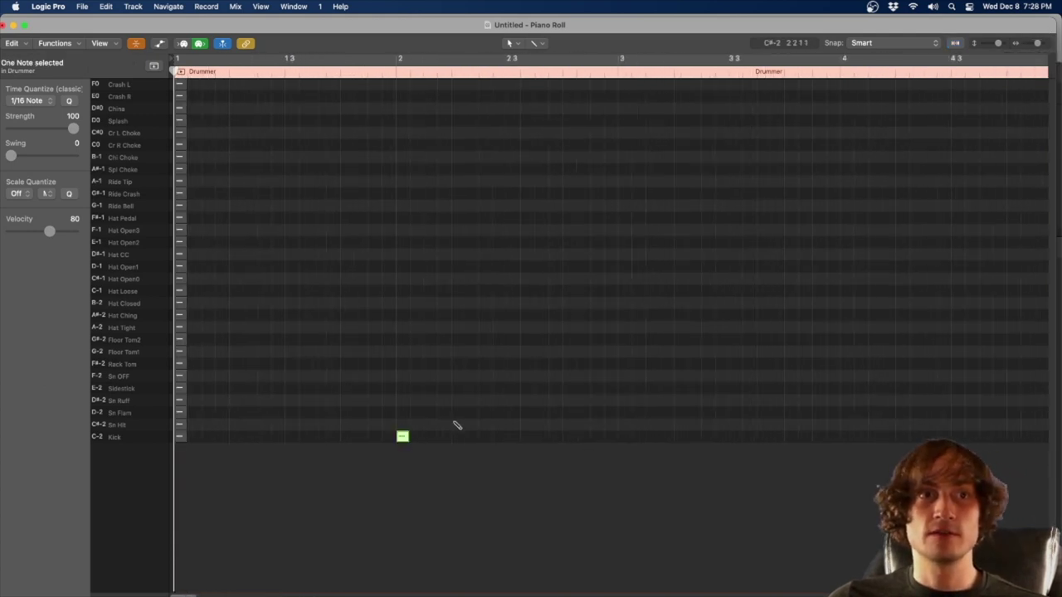
pyautogui.click(457, 424)
pyautogui.click(513, 437)
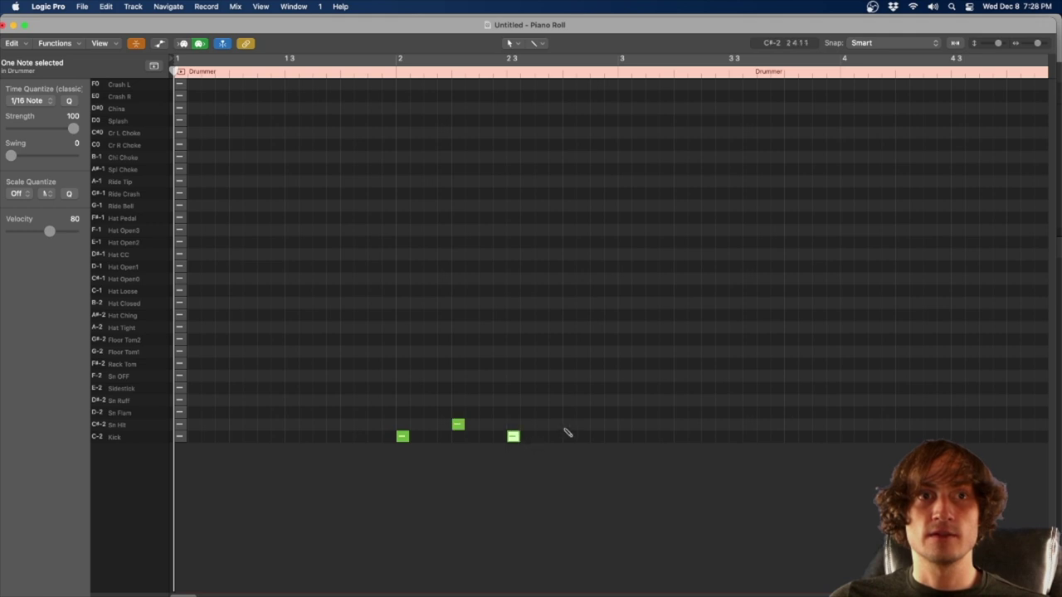
pyautogui.click(569, 425)
pyautogui.click(624, 437)
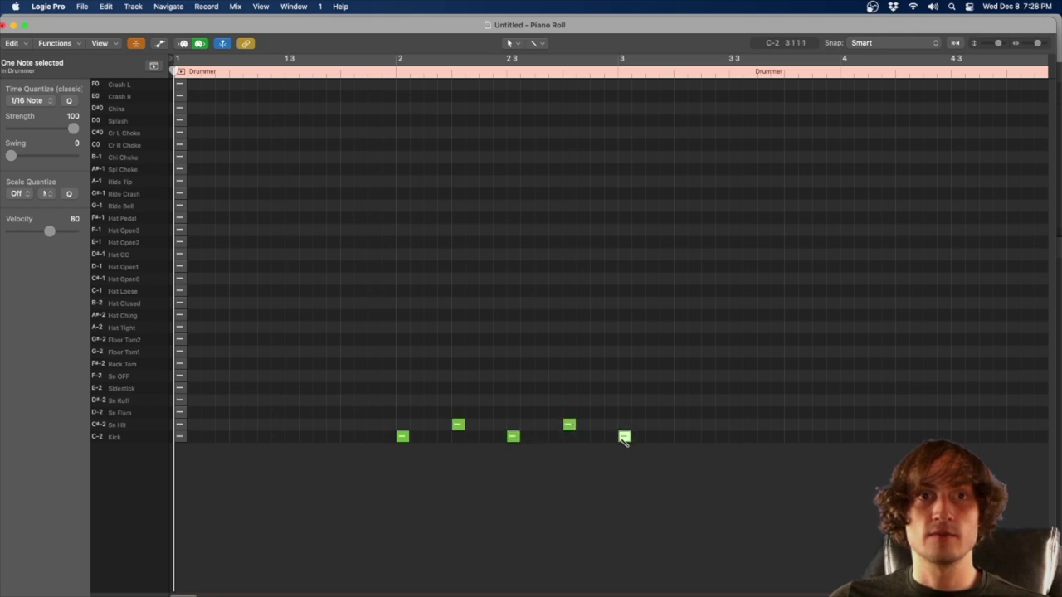
pyautogui.click(680, 425)
pyautogui.click(735, 437)
pyautogui.click(791, 424)
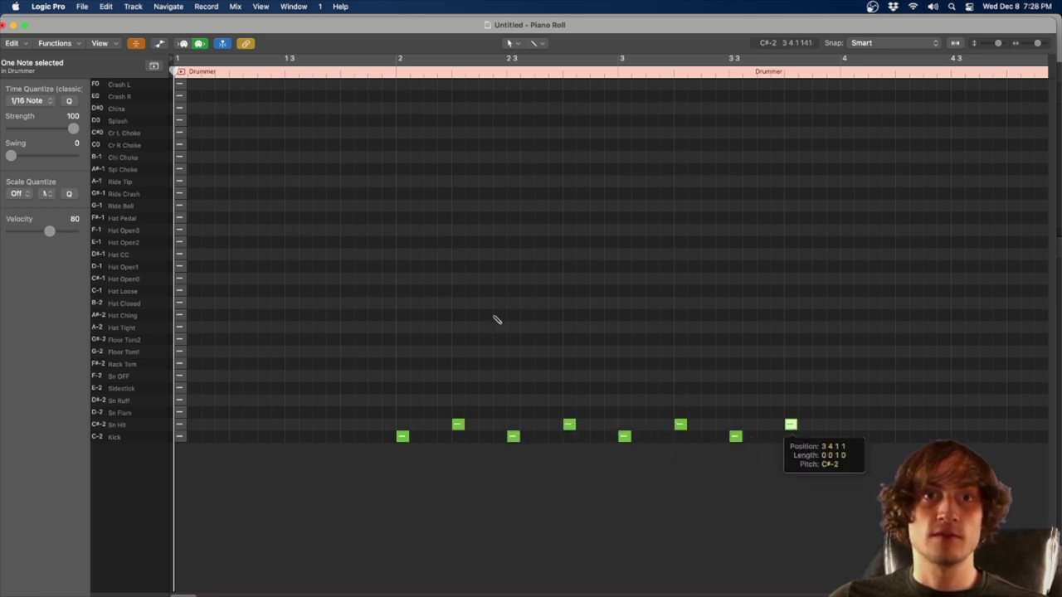
# - Add Crash L and Crash R hits at bar 2 and Hat Open1 notes on the remaining beats through bar 3
pyautogui.click(403, 84)
pyautogui.click(403, 96)
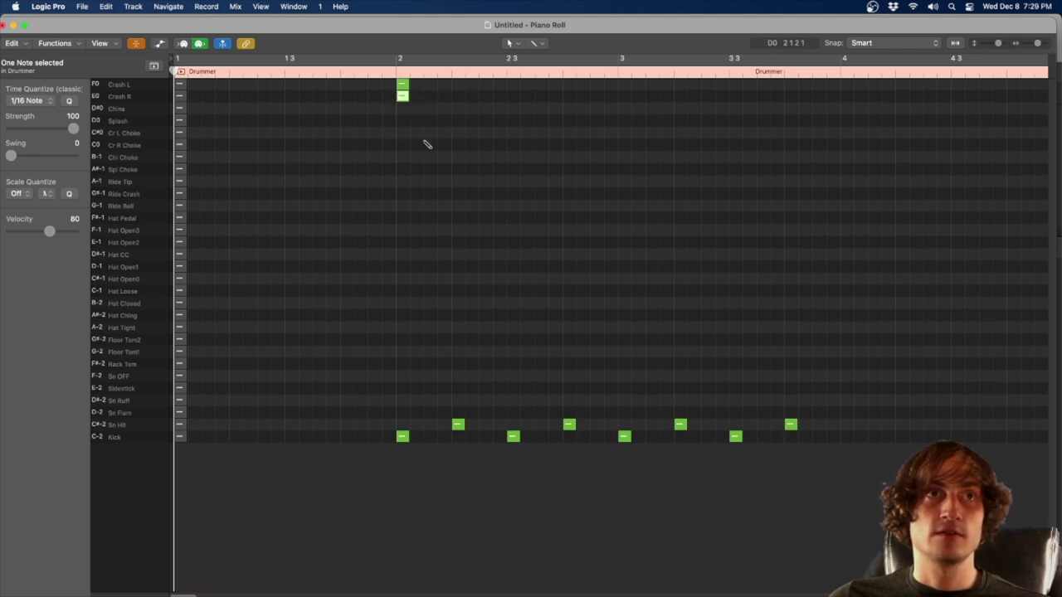
pyautogui.click(458, 266)
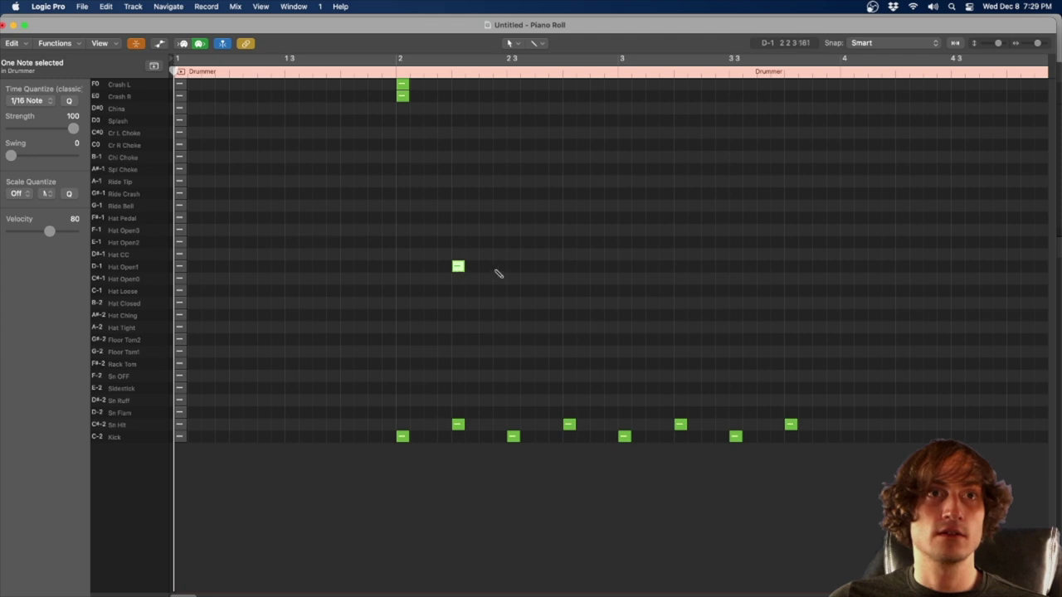
pyautogui.click(511, 266)
pyautogui.click(569, 267)
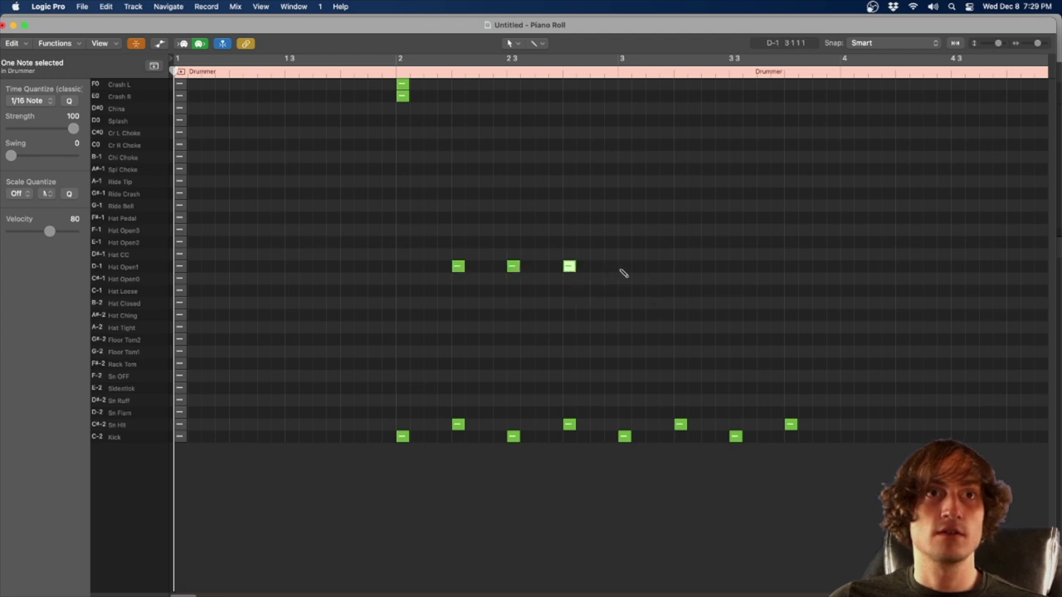
pyautogui.click(623, 266)
pyautogui.click(680, 266)
pyautogui.click(735, 266)
pyautogui.click(790, 267)
# - Duplicate the whole two-bar pattern at bar 4 and again at bar 6
pyautogui.press('super+a')
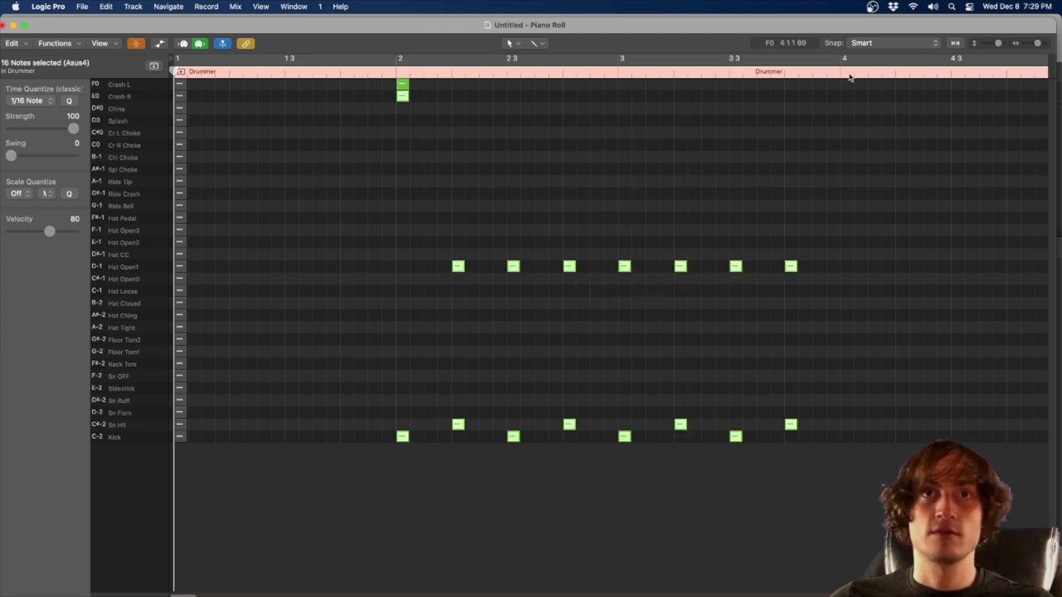
pyautogui.click(844, 74)
pyautogui.press('super+v')
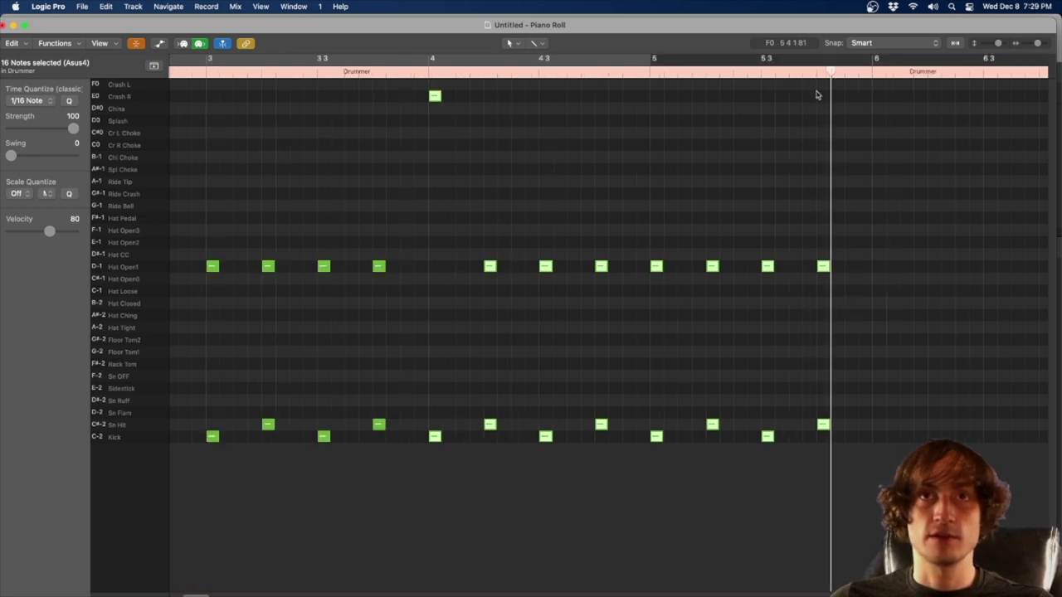
pyautogui.click(877, 65)
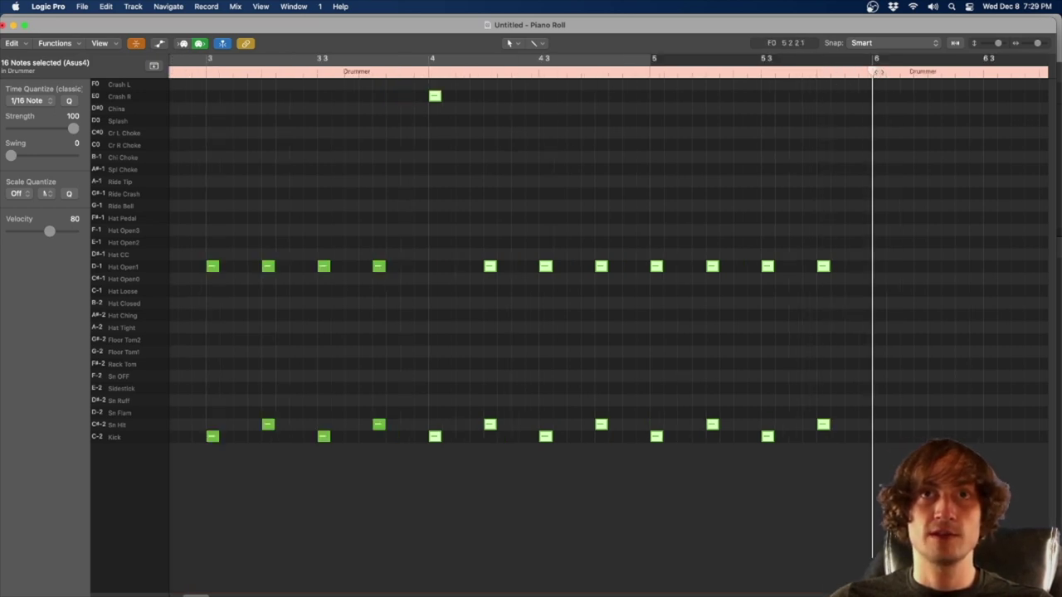
pyautogui.press('super+v')
# - Move the bar 6 crash up to Crash L, set the playhead to bar 8, and close the Piano Roll
pyautogui.click(437, 116)
pyautogui.moveTo(437, 99); pyautogui.dragTo(437, 85)
pyautogui.click(875, 76)
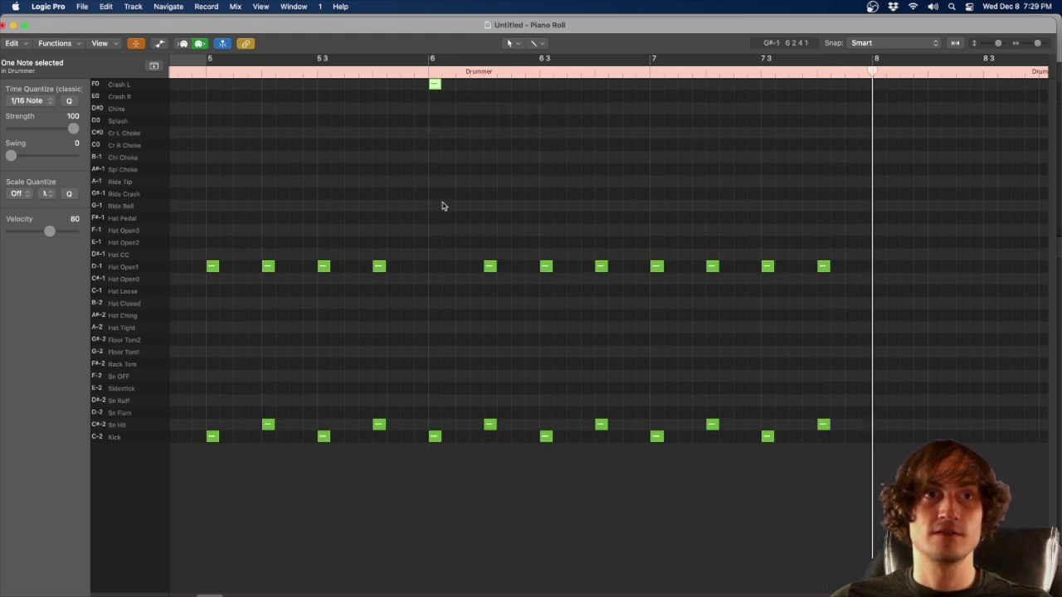
pyautogui.click(3, 25)
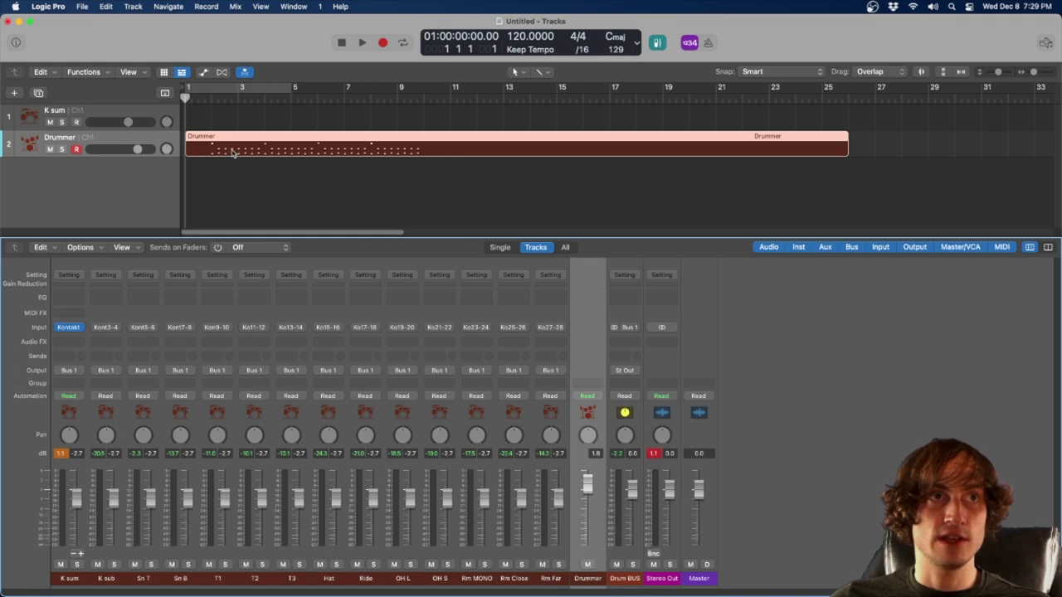
# - Play back and stop the new beat, then open the Drummer region's notes
pyautogui.press('space')
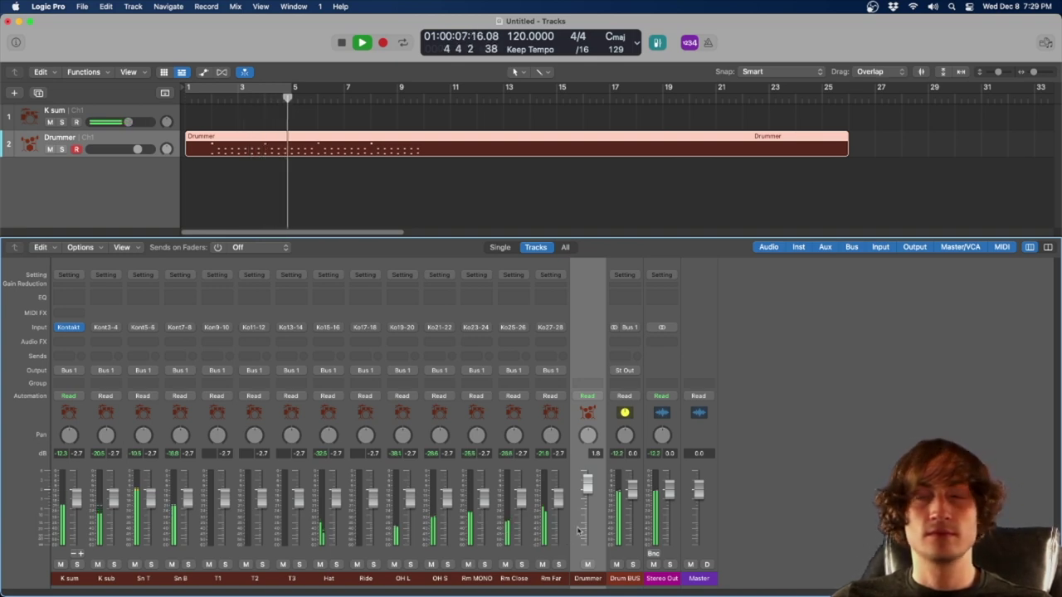
pyautogui.press('space')
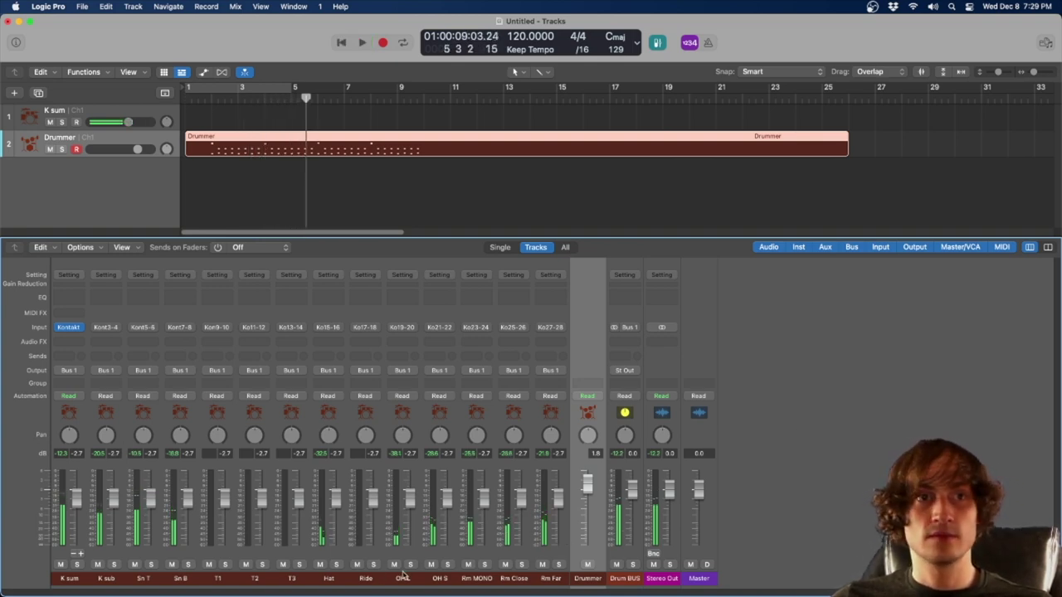
pyautogui.doubleClick(294, 134)
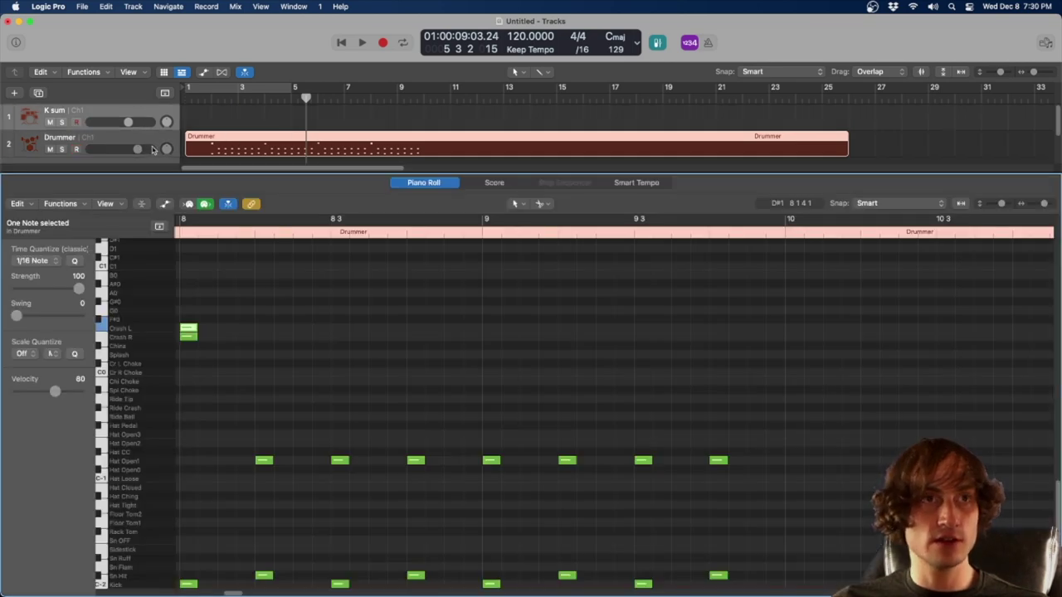
# - Show the Mixer, rewind to the start, and open the Drummer track's region in the lower Piano Roll
pyautogui.press('x')
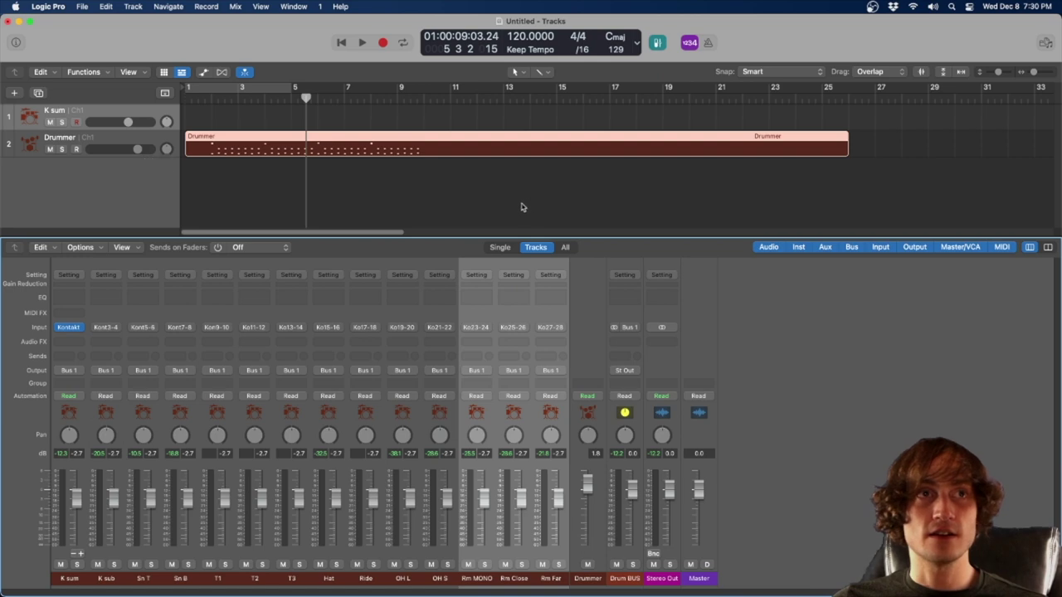
pyautogui.click(341, 42)
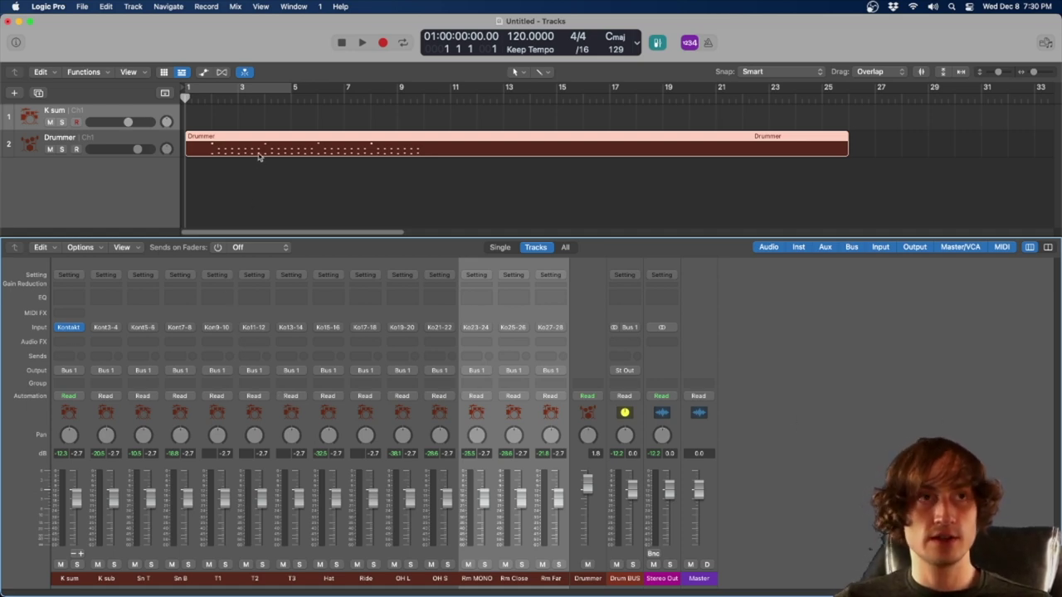
pyautogui.click(189, 146)
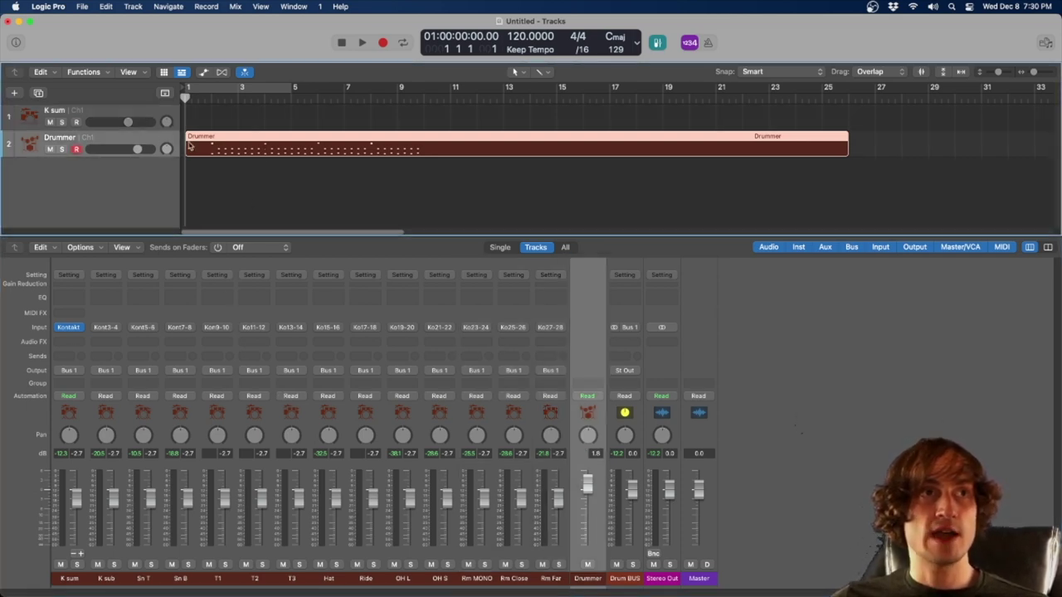
pyautogui.doubleClick(246, 157)
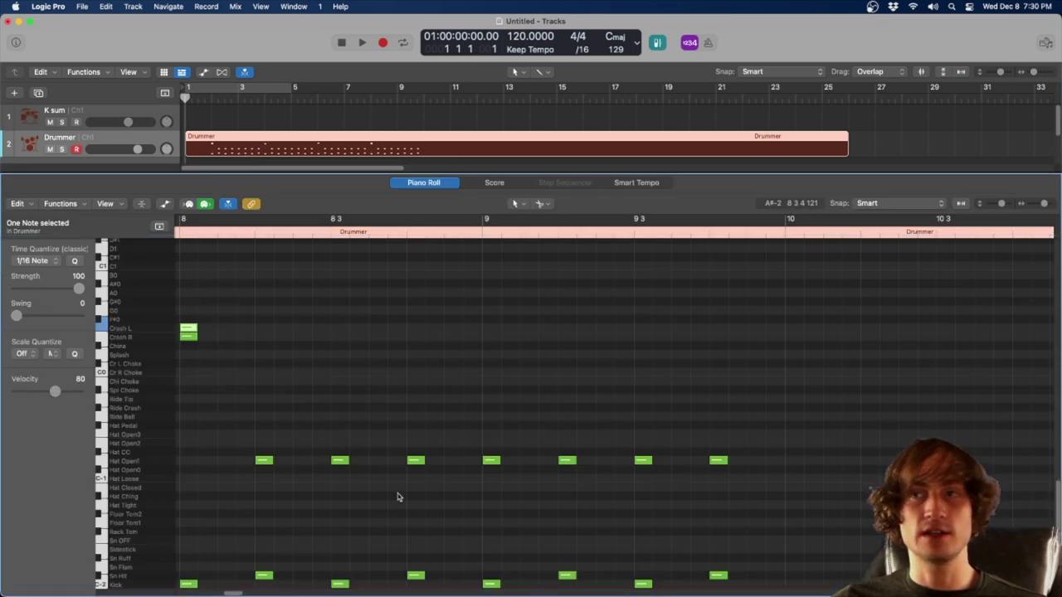